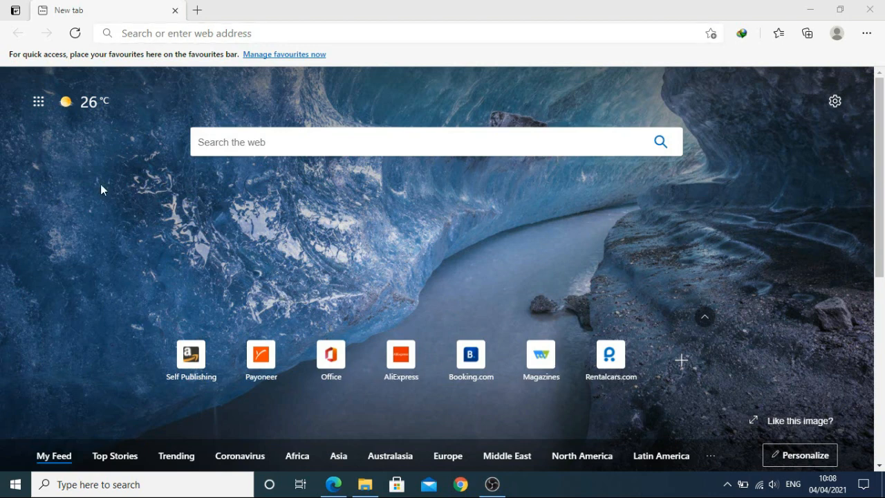
Open the Kindle Direct Publishing site at kdp.amazon.com
{"action": "left_click", "coordinate": [158, 34]}
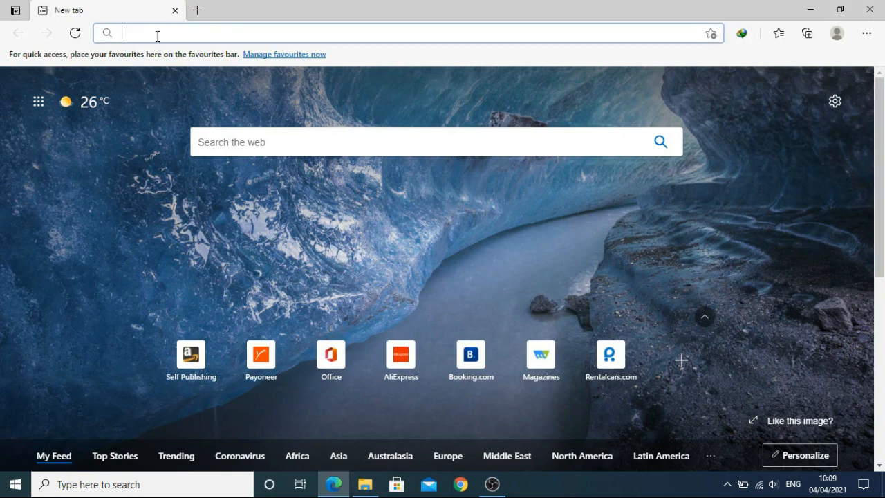
{"action": "type", "text": "kdp.amazon.com"}
{"action": "key", "text": "Return"}
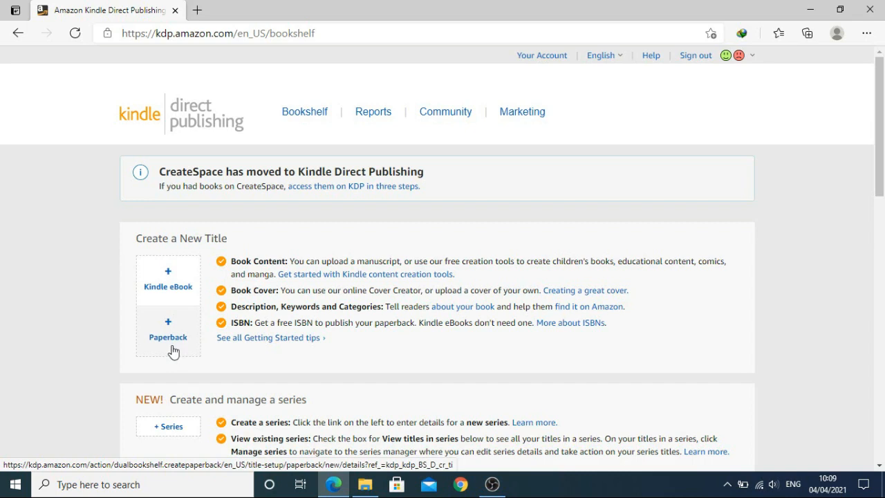
Start a new Kindle eBook title and sign in with the account password
{"action": "left_click", "coordinate": [172, 289]}
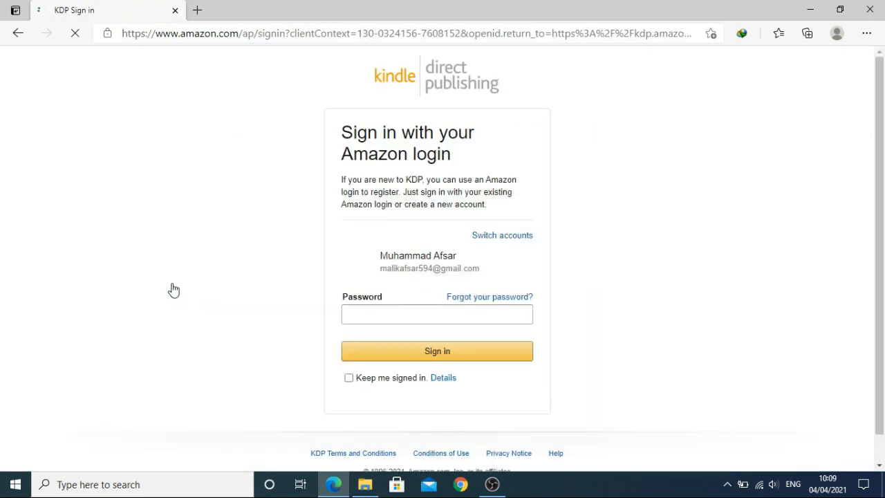
{"action": "left_click", "coordinate": [413, 315]}
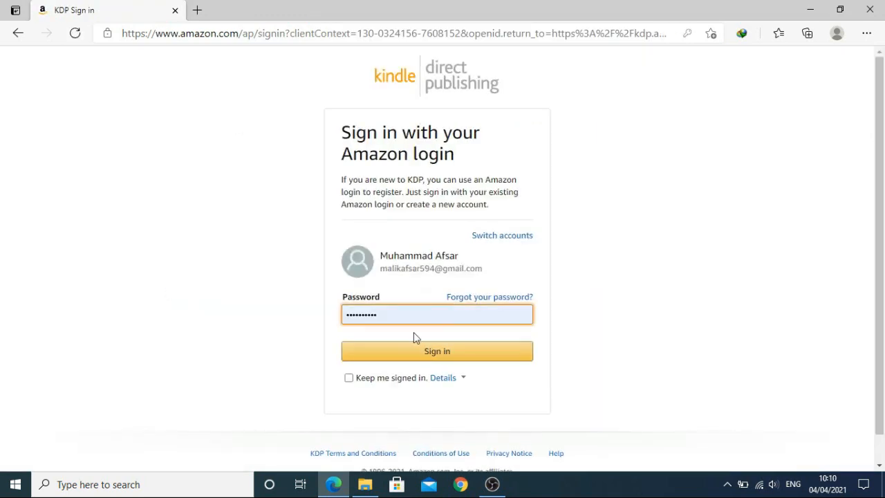
{"action": "key", "text": "Return"}
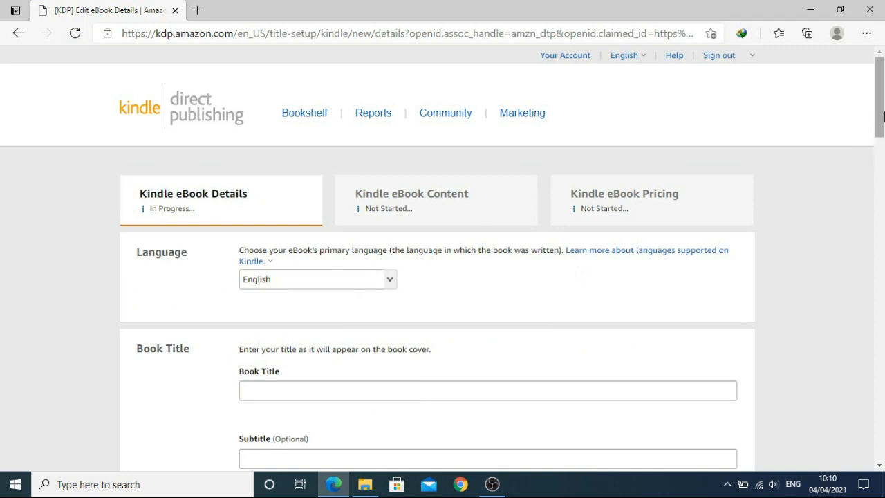
Review the Language and Book Title sections of the eBook details form
{"action": "scroll", "coordinate": [883, 116], "scroll_direction": "down", "scroll_amount": 1}
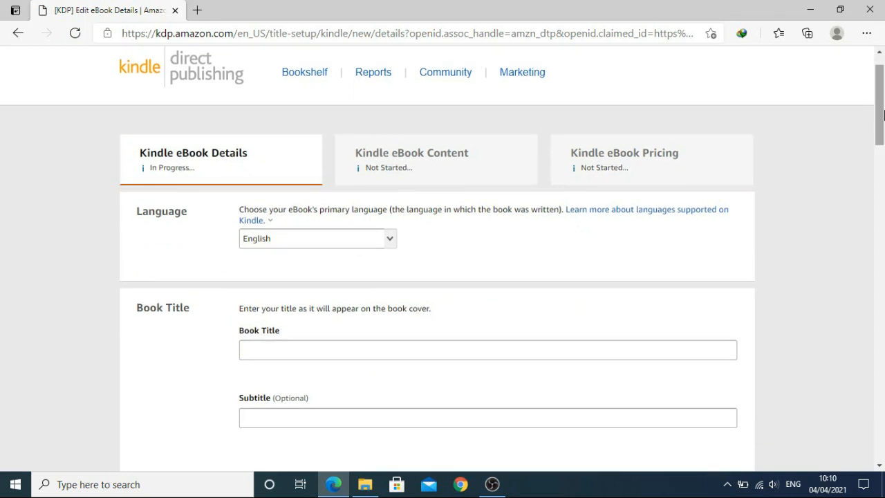
{"action": "left_click_drag", "start_coordinate": [883, 116], "coordinate": [883, 138]}
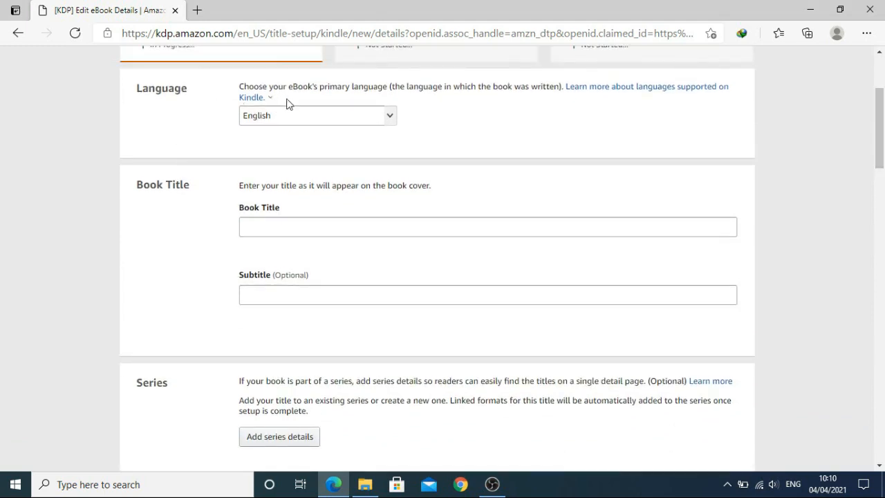
{"action": "left_click", "coordinate": [244, 225]}
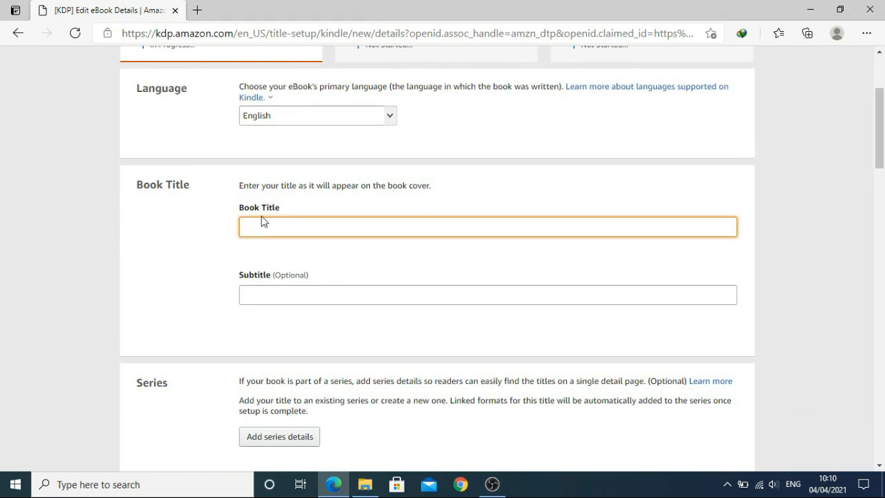
Switch to File Explorer and open the Pack III 180 Books folder inside the Uploaded folder of Books on drive G
{"action": "left_click", "coordinate": [364, 484]}
{"action": "key", "text": "BackSpace"}
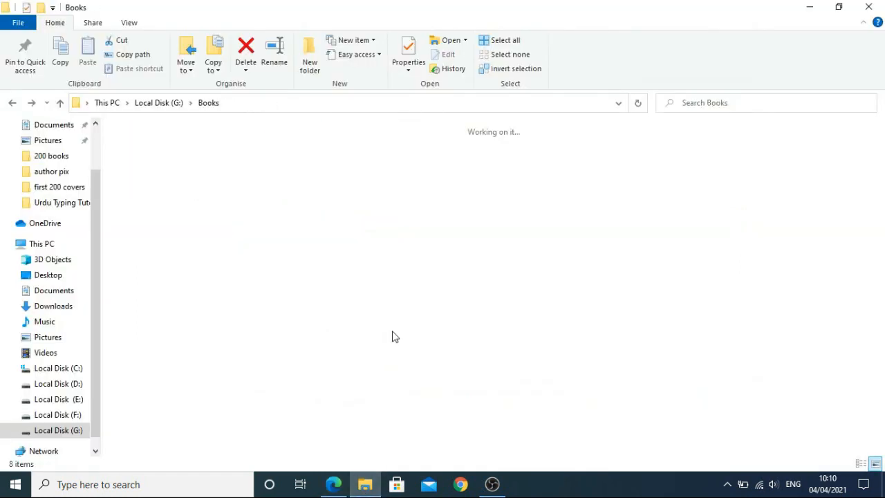
{"action": "key", "text": "Left"}
{"action": "key", "text": "Right"}
{"action": "key", "text": "Right"}
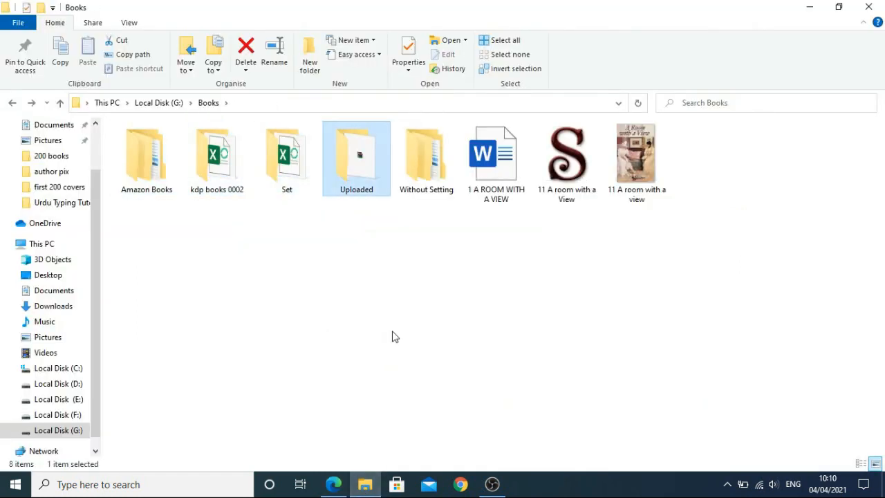
{"action": "key", "text": "Return"}
{"action": "key", "text": "Right"}
{"action": "key", "text": "Right"}
{"action": "key", "text": "Right"}
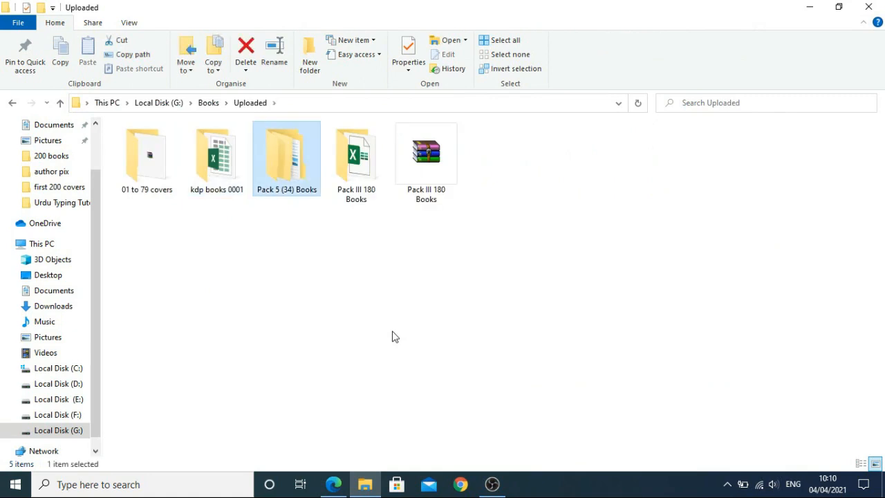
{"action": "key", "text": "Return"}
Look through the subfolders of Pack III 180 Books and the EPUB files in its Books subfolder
{"action": "key", "text": "Down"}
{"action": "key", "text": "Down"}
{"action": "key", "text": "Down"}
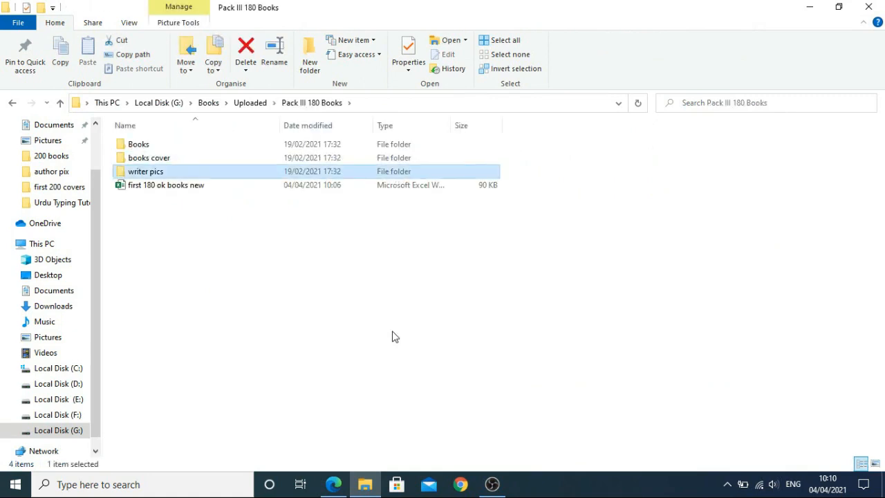
{"action": "key", "text": "Up"}
{"action": "key", "text": "Up"}
{"action": "key", "text": "Up"}
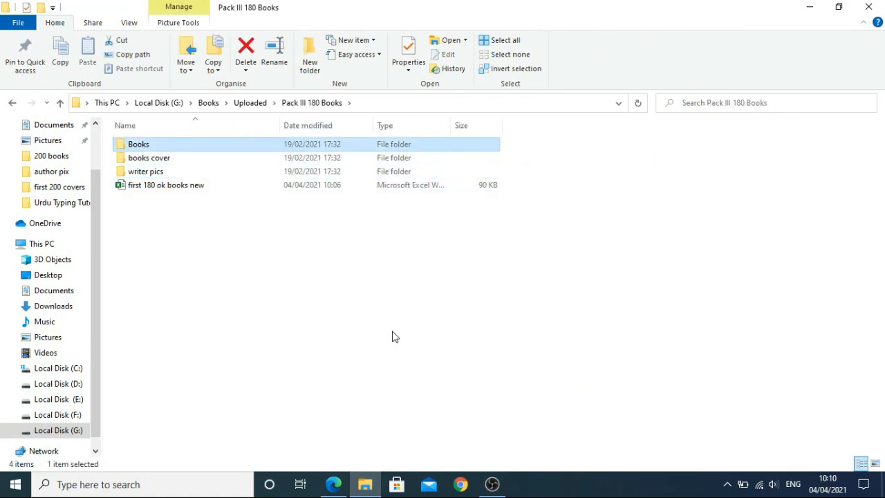
{"action": "key", "text": "Return"}
{"action": "key", "text": "Down"}
{"action": "key", "text": "Down"}
{"action": "key", "text": "Down"}
{"action": "key", "text": "Down"}
{"action": "key", "text": "Down"}
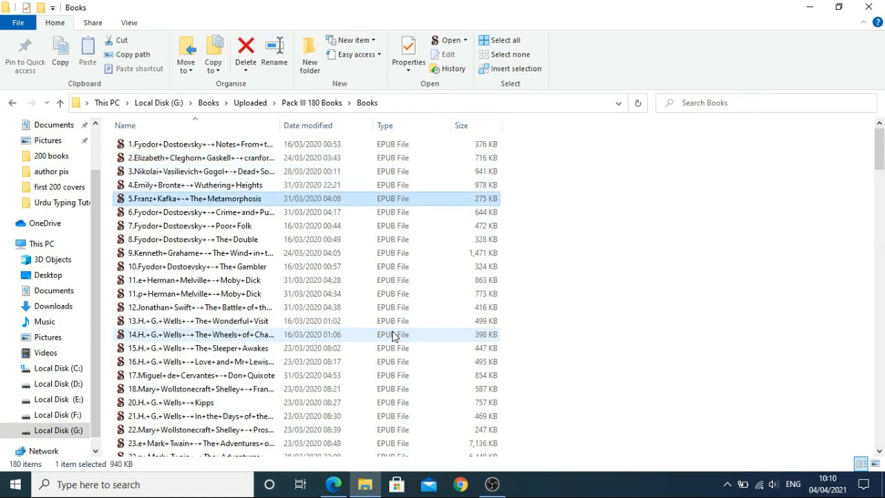
View the contents of the books cover and writer pics subfolders
{"action": "key", "text": "BackSpace"}
{"action": "key", "text": "Down"}
{"action": "key", "text": "Return"}
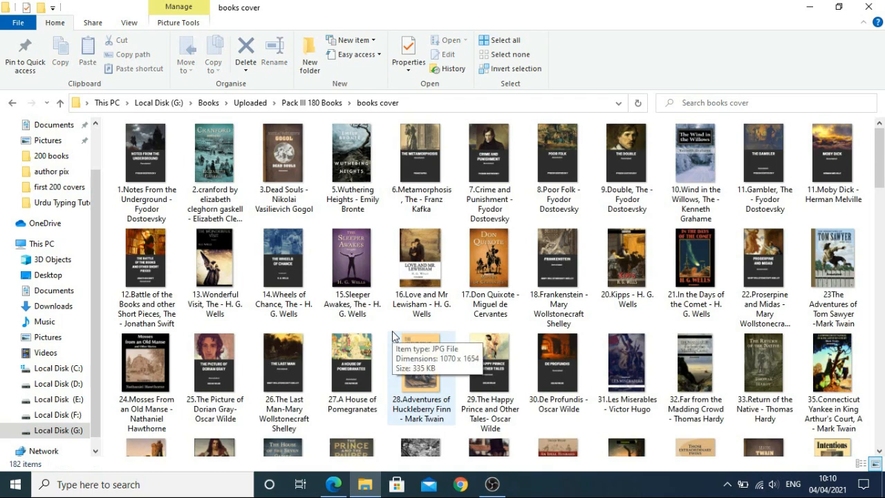
{"action": "key", "text": "BackSpace"}
{"action": "key", "text": "Down"}
{"action": "key", "text": "Return"}
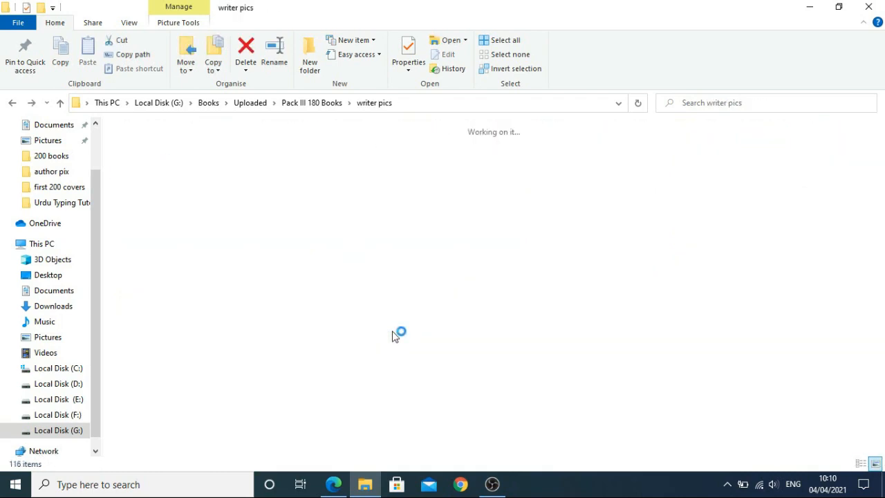
Open the workbook "first 180 ok books new" from the Pack III 180 Books folder in Excel and maximize its window
{"action": "key", "text": "BackSpace"}
{"action": "key", "text": "Down"}
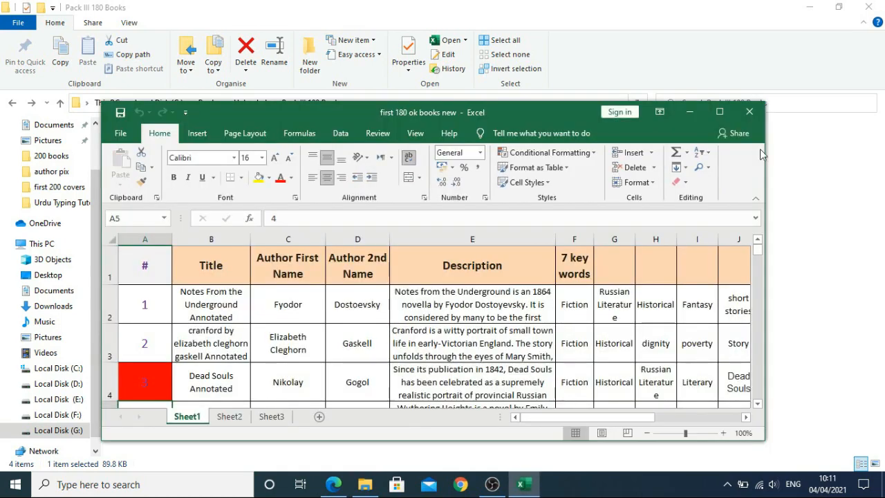
{"action": "left_click", "coordinate": [720, 111]}
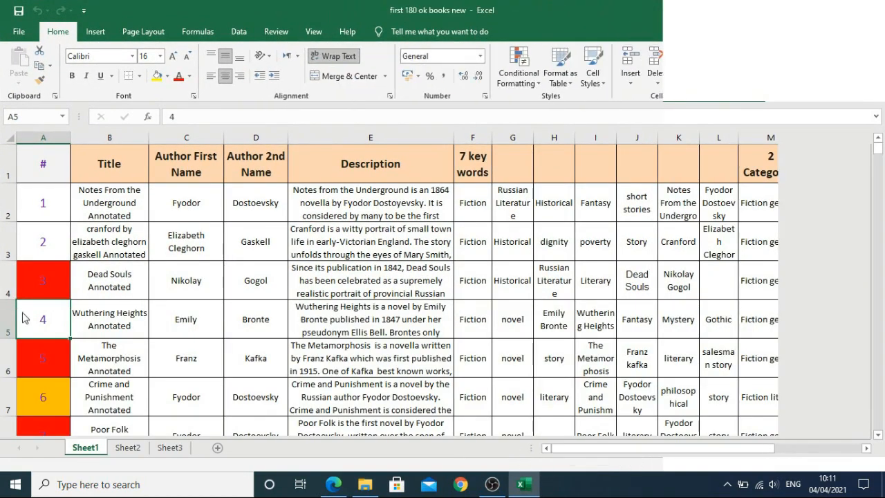
Examine the Wuthering Heights and The Metamorphosis entries in the book list on Sheet1
{"action": "left_click", "coordinate": [129, 319]}
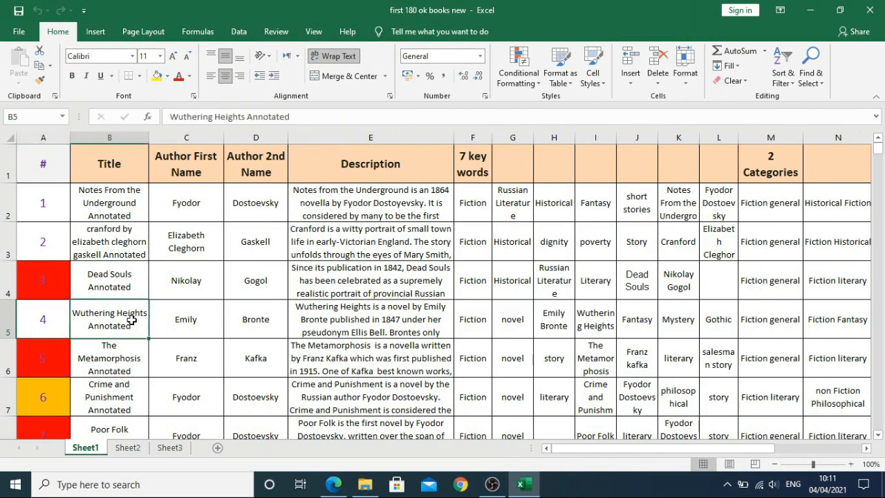
{"action": "left_click", "coordinate": [102, 353]}
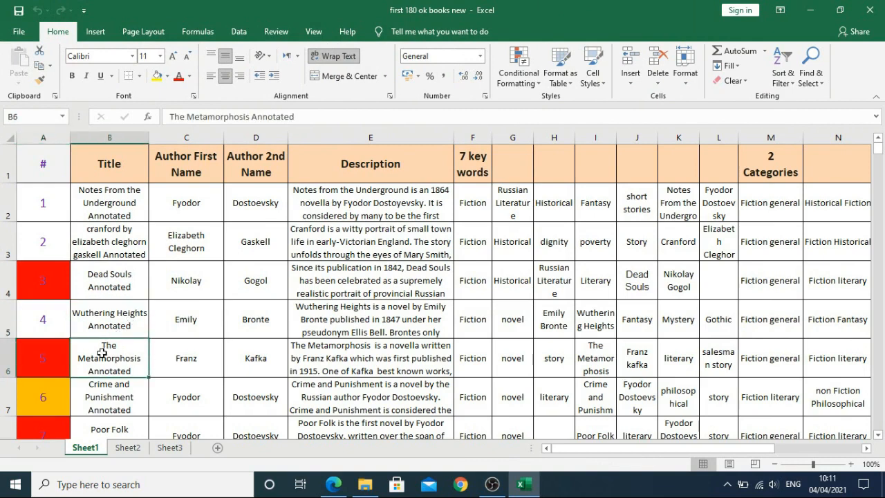
{"action": "key", "text": "Right"}
{"action": "key", "text": "Right"}
{"action": "key", "text": "Left"}
{"action": "key", "text": "Left"}
{"action": "key", "text": "Left"}
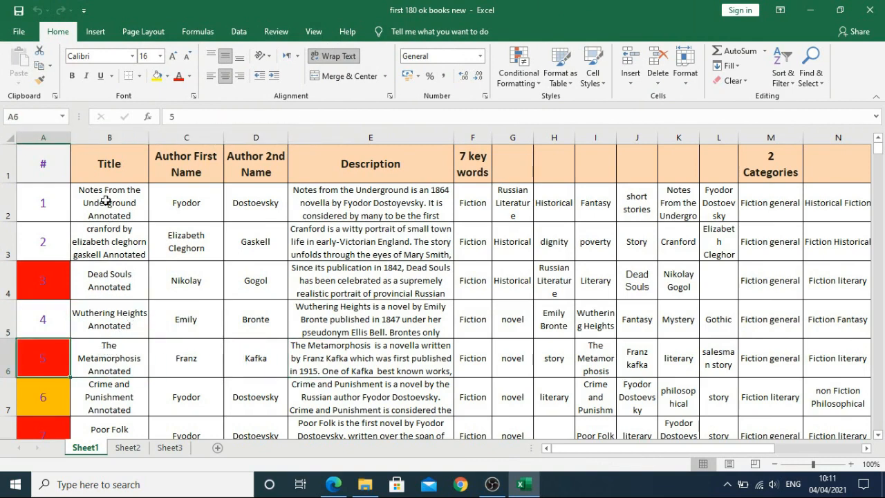
Copy the title "The Metamorphosis Annotated" from cell B6 into the Book Title field of the KDP form in Edge
{"action": "left_click", "coordinate": [98, 368]}
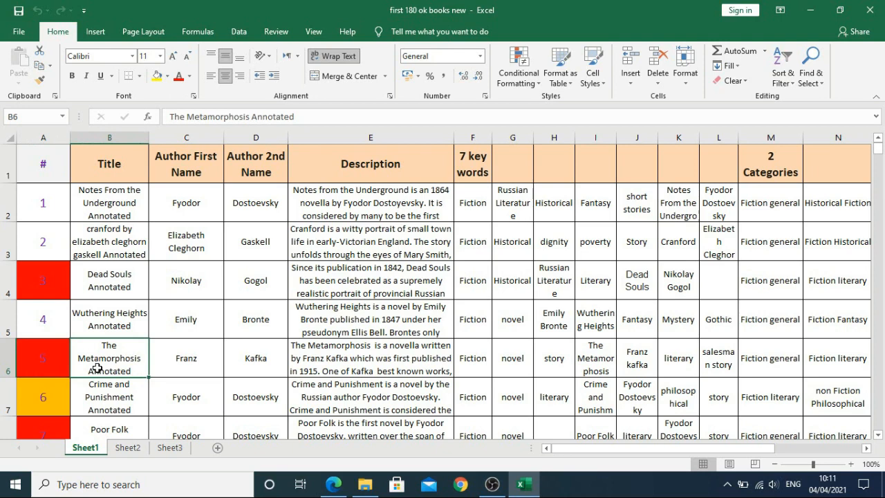
{"action": "key", "text": "ctrl+c"}
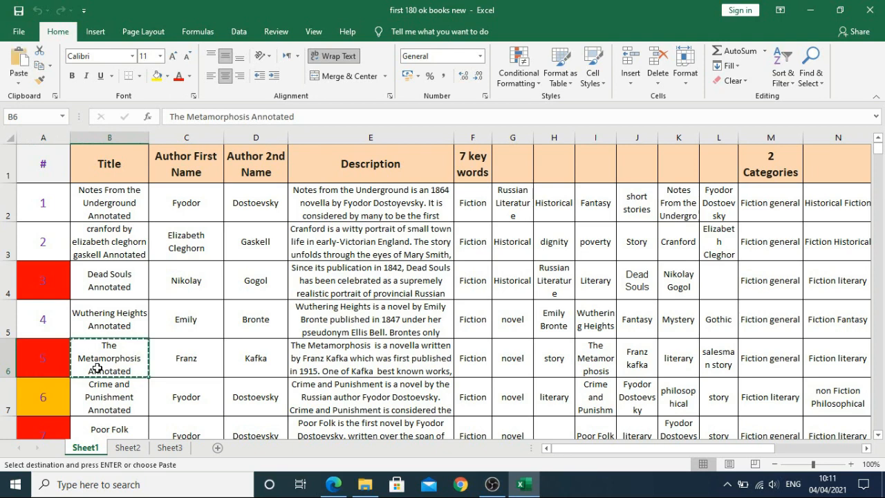
{"action": "left_click", "coordinate": [334, 484]}
{"action": "left_click", "coordinate": [324, 228]}
{"action": "key", "text": "ctrl+v"}
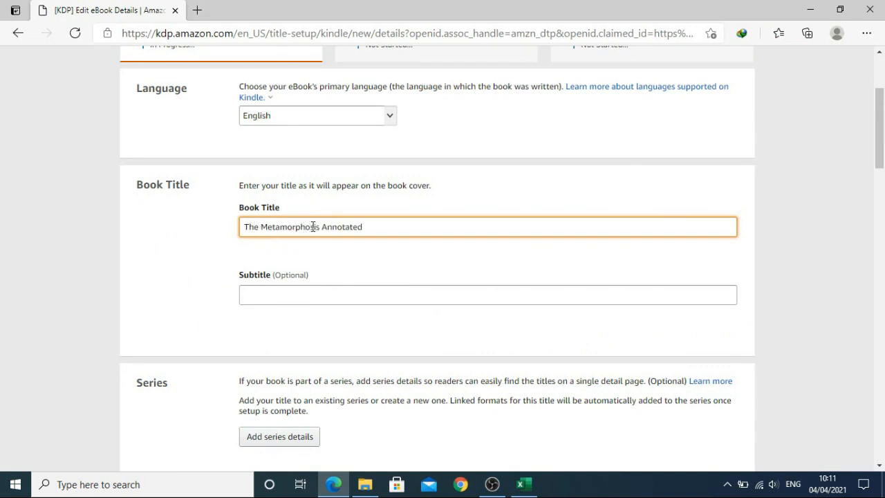
Check the entered book title and the optional Subtitle field on the eBook details form
{"action": "left_click", "coordinate": [280, 298]}
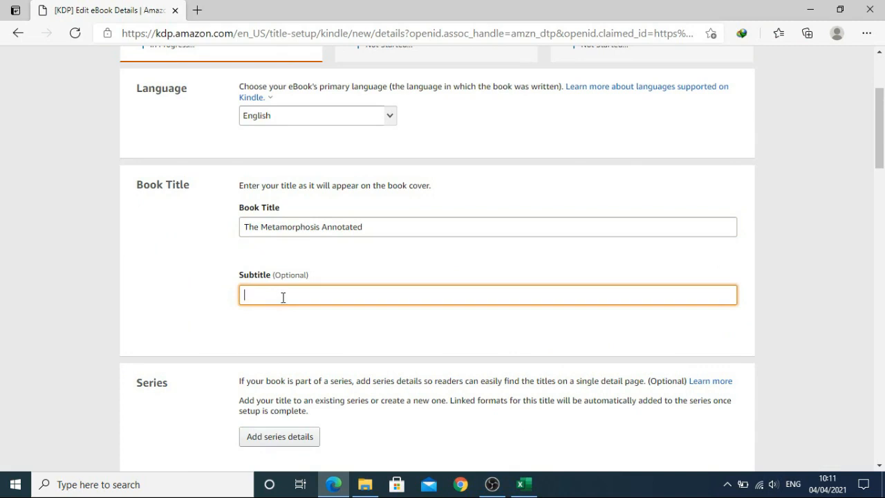
{"action": "double_click", "coordinate": [346, 227]}
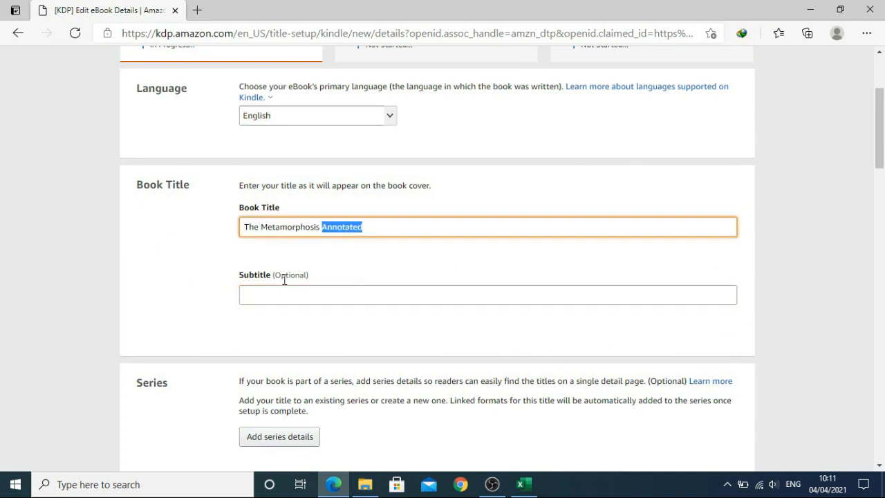
{"action": "left_click_drag", "start_coordinate": [273, 276], "coordinate": [299, 279]}
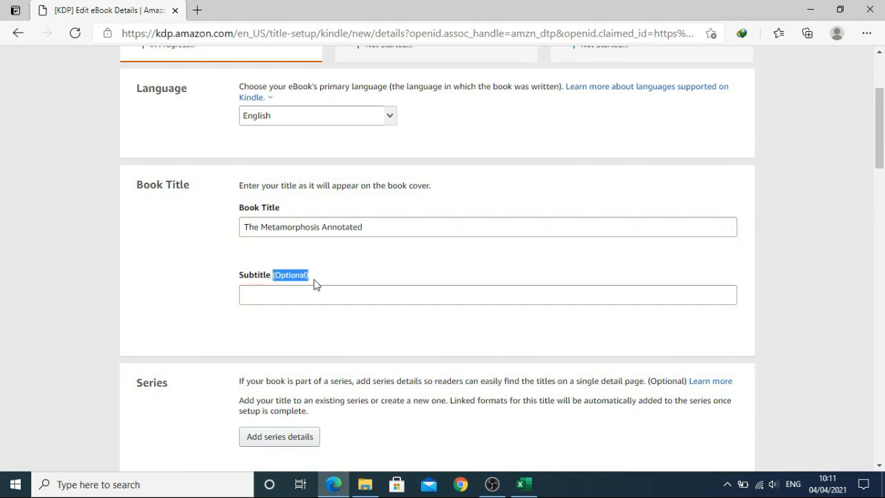
{"action": "left_click", "coordinate": [308, 296]}
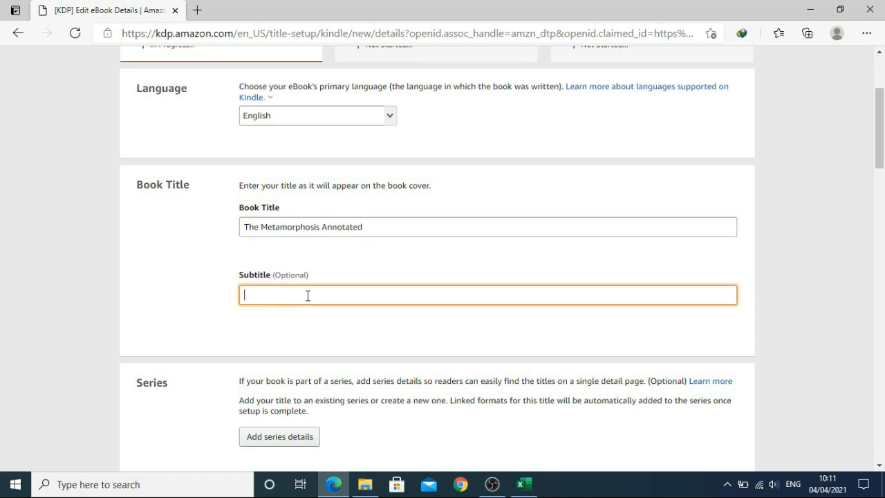
{"action": "left_click", "coordinate": [456, 226]}
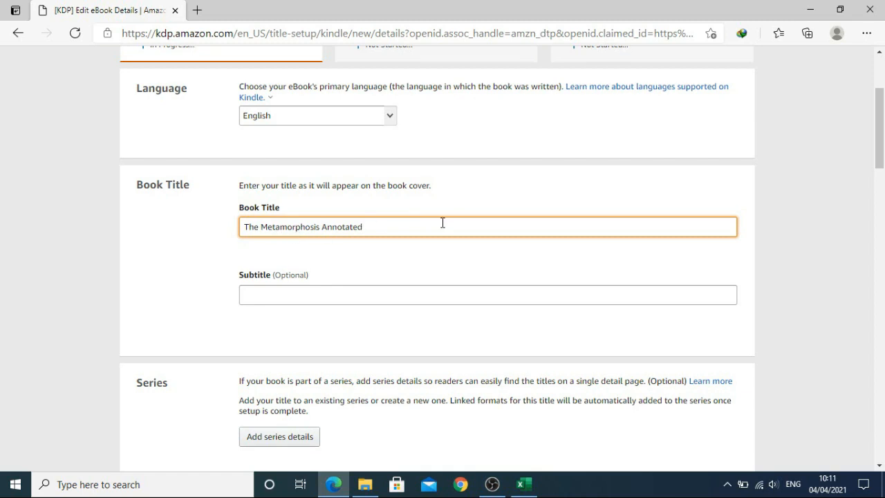
Copy the author's first name "Franz" from cell C6 of the Excel workbook into the Primary Author First name field in Edge
{"action": "scroll", "coordinate": [883, 131], "scroll_direction": "down", "scroll_amount": 1}
{"action": "left_click_drag", "start_coordinate": [883, 131], "coordinate": [883, 183]}
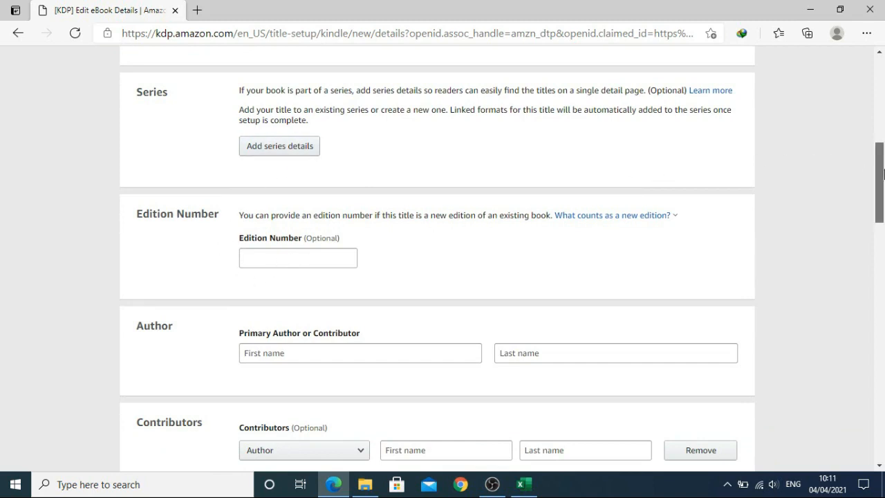
{"action": "left_click_drag", "start_coordinate": [883, 169], "coordinate": [882, 193]}
{"action": "left_click", "coordinate": [295, 232]}
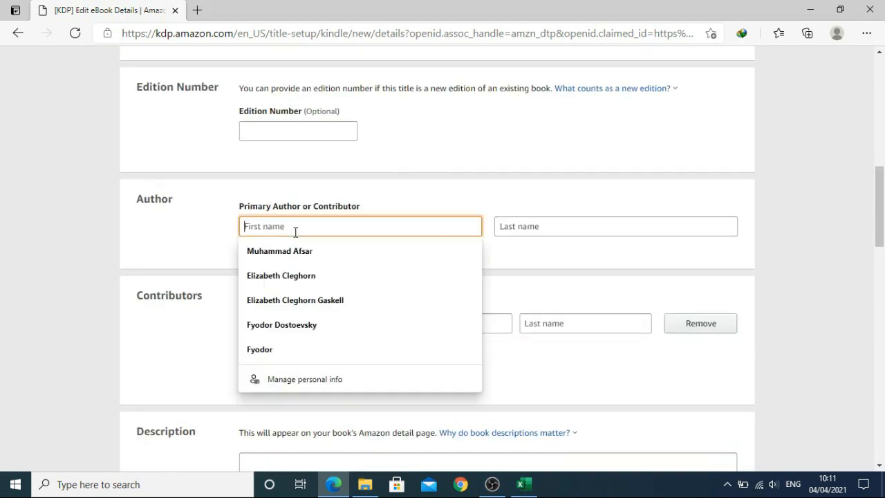
{"action": "left_click", "coordinate": [511, 215]}
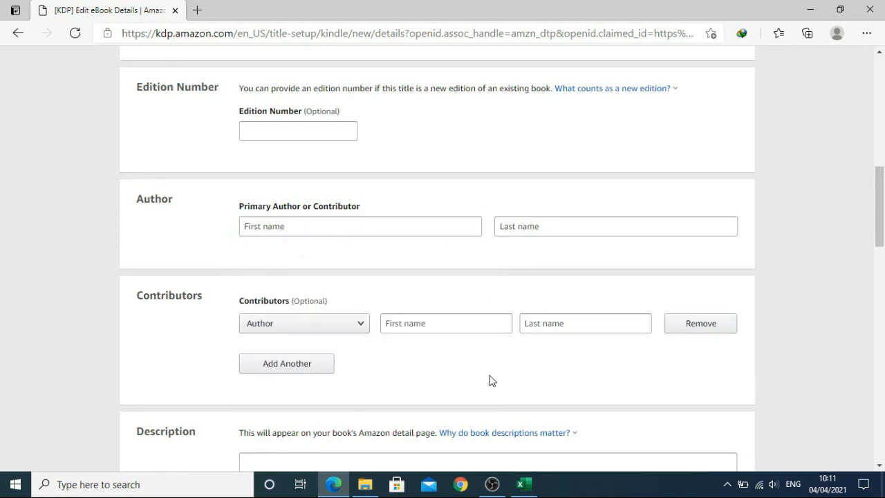
{"action": "left_click", "coordinate": [523, 484]}
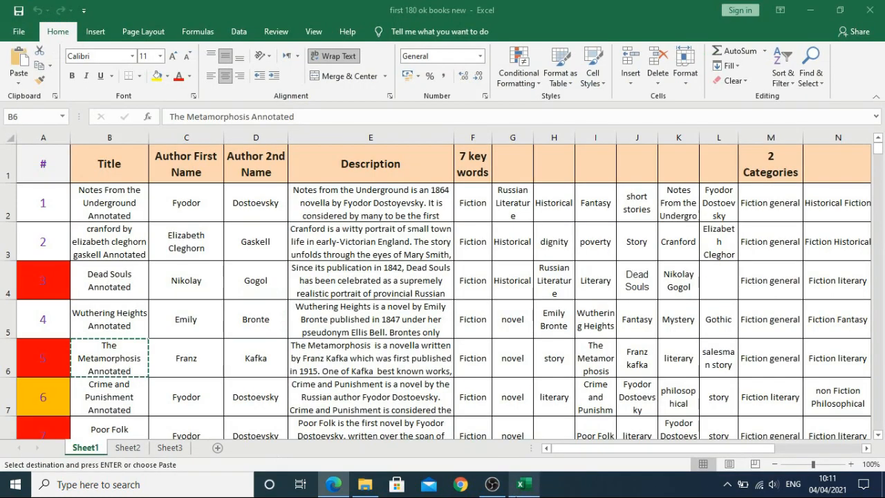
{"action": "left_click", "coordinate": [203, 367]}
{"action": "key", "text": "ctrl+c"}
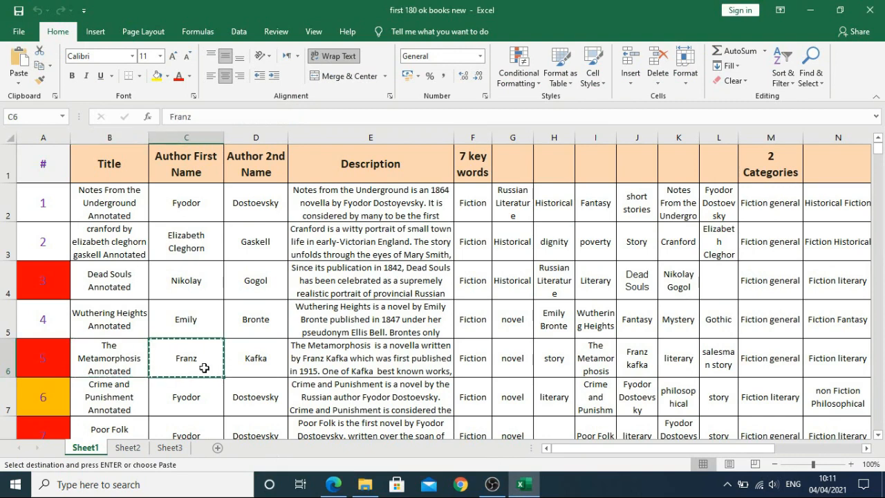
{"action": "left_click", "coordinate": [334, 486]}
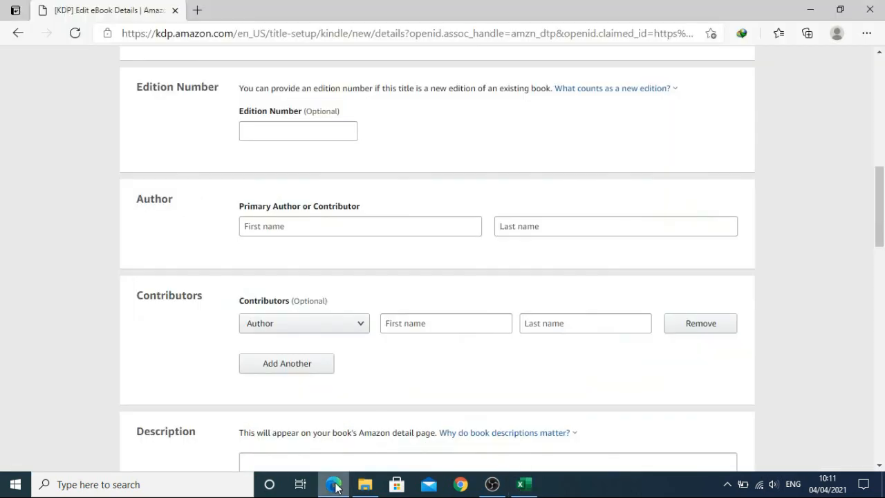
{"action": "left_click", "coordinate": [283, 225]}
{"action": "key", "text": "ctrl+v"}
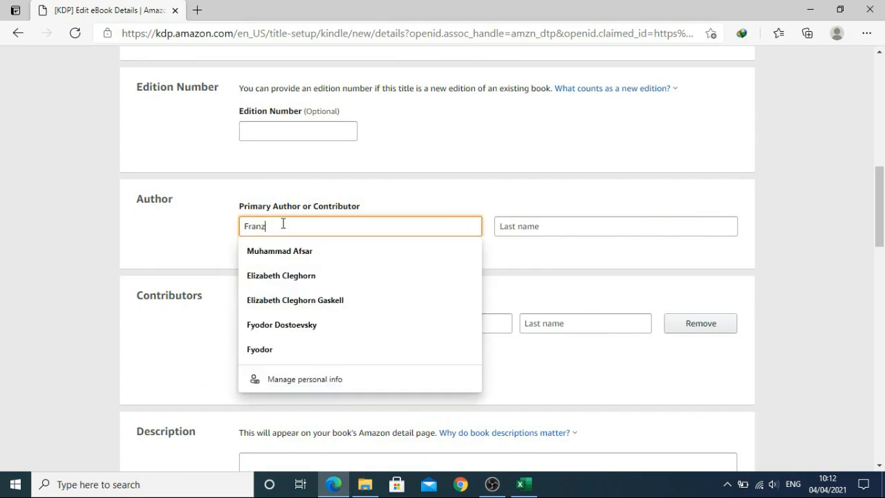
Copy the author's last name "Kafka" from cell D6 in Excel into the Primary Author Last name field in Edge
{"action": "left_click", "coordinate": [539, 233]}
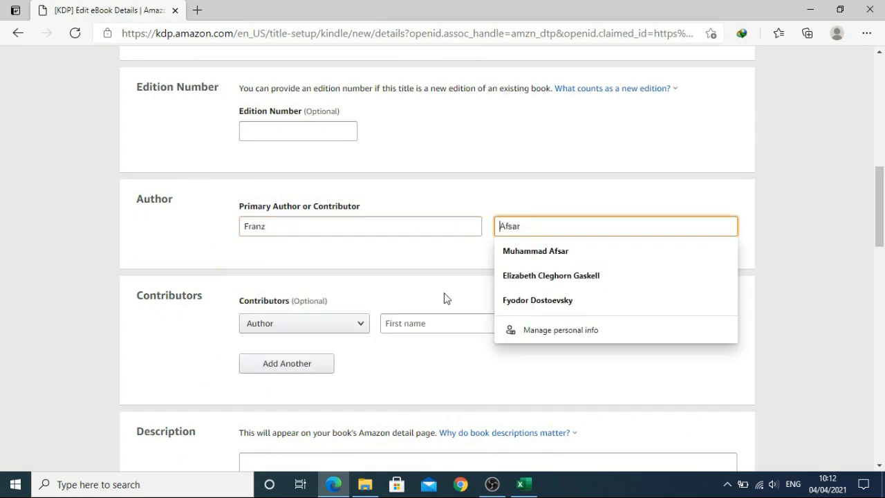
{"action": "left_click", "coordinate": [511, 486]}
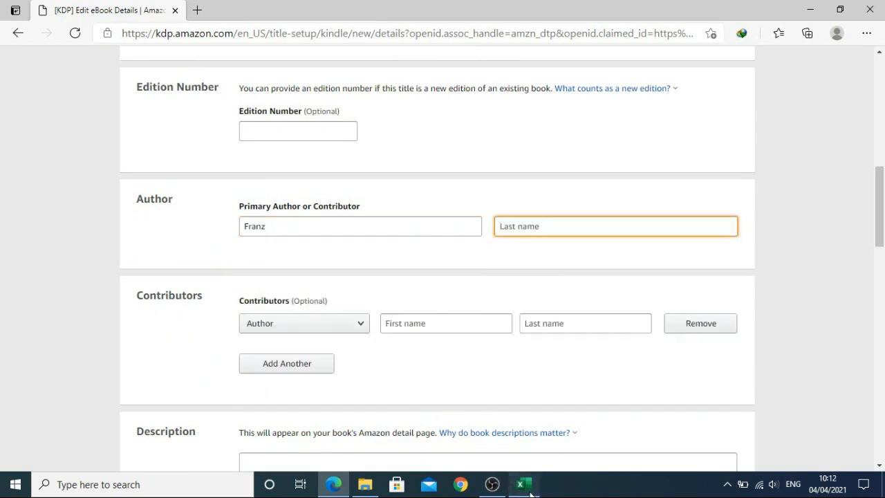
{"action": "left_click", "coordinate": [274, 356]}
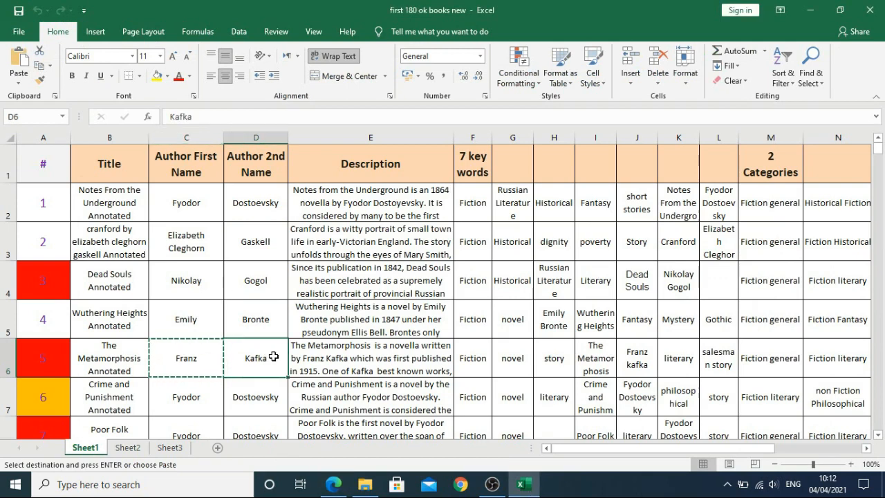
{"action": "key", "text": "ctrl+c"}
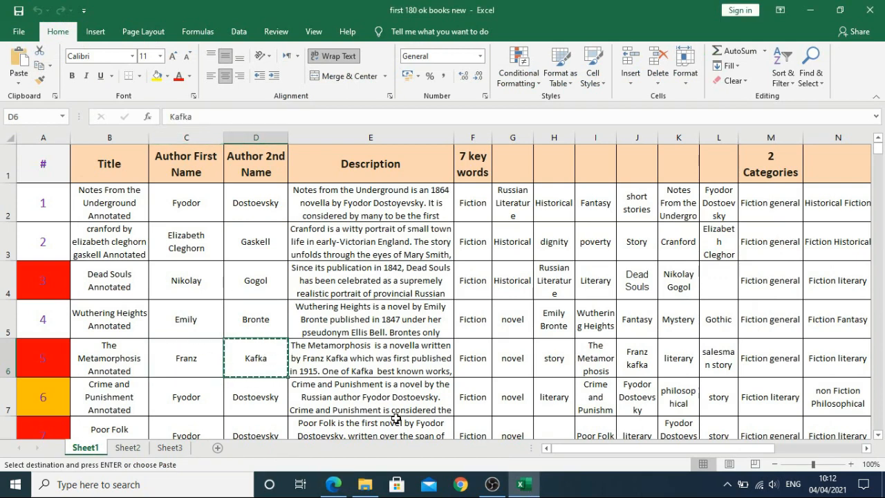
{"action": "left_click", "coordinate": [334, 485]}
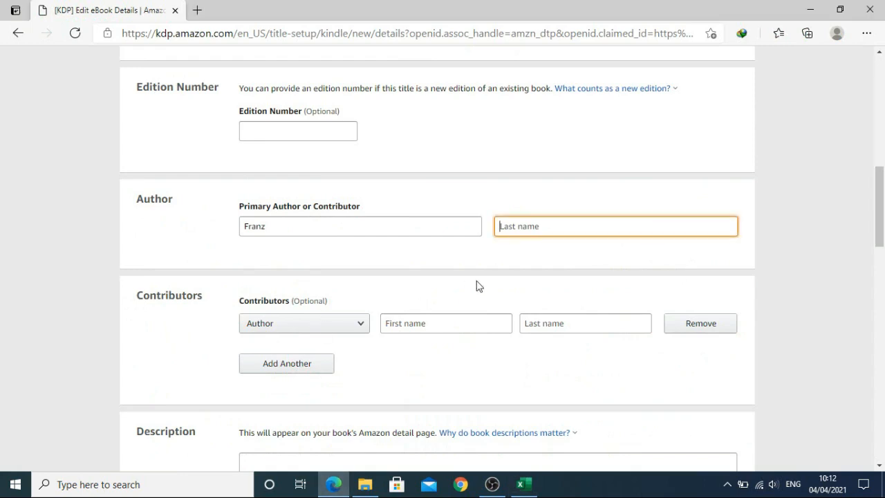
{"action": "key", "text": "ctrl+v"}
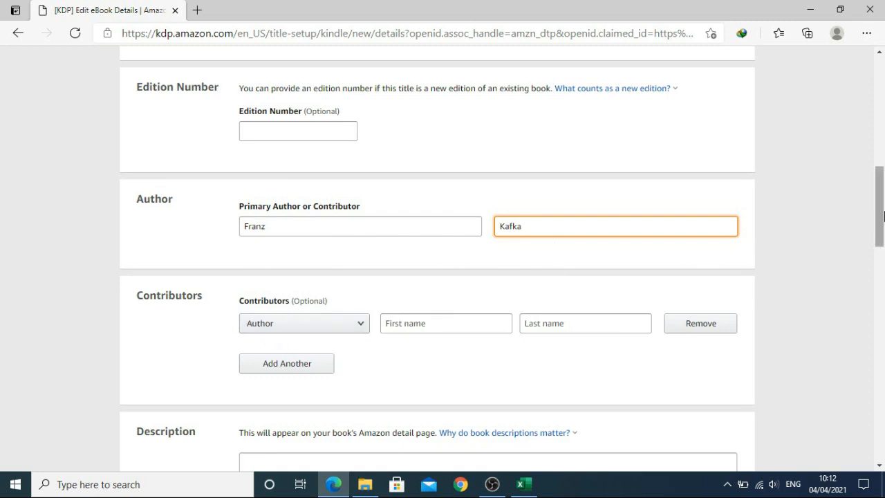
Copy The Metamorphosis description from cell E6 in Excel into the Description field of the KDP form in Edge
{"action": "left_click_drag", "start_coordinate": [883, 205], "coordinate": [883, 241]}
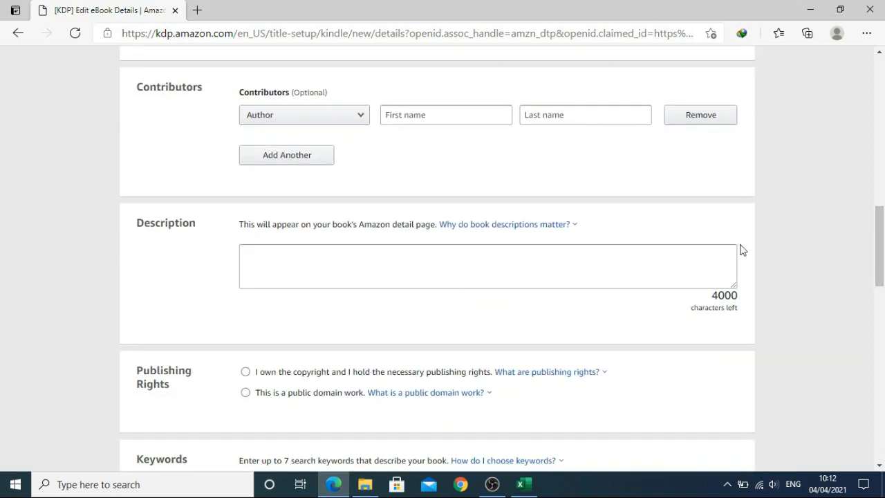
{"action": "left_click", "coordinate": [279, 278]}
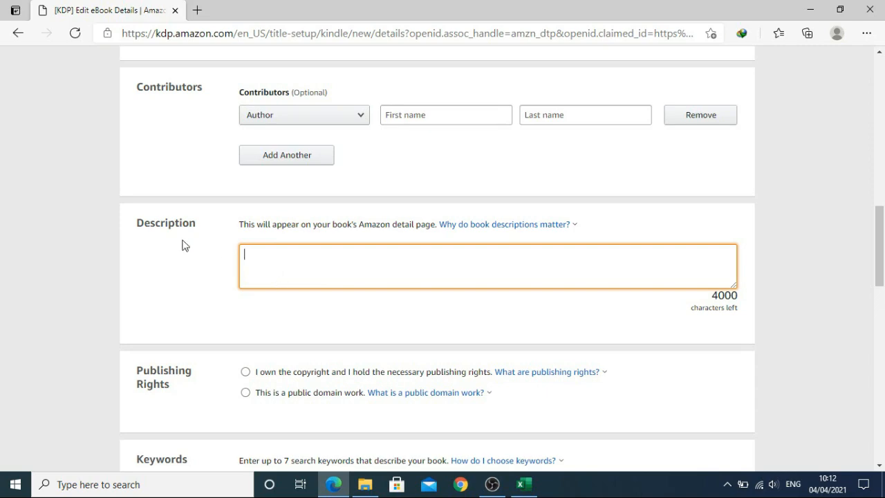
{"action": "left_click", "coordinate": [524, 484]}
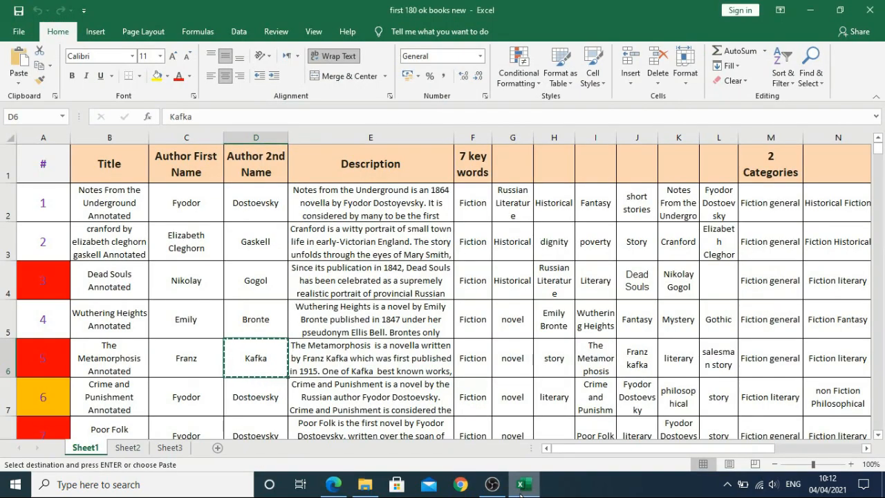
{"action": "left_click", "coordinate": [325, 366]}
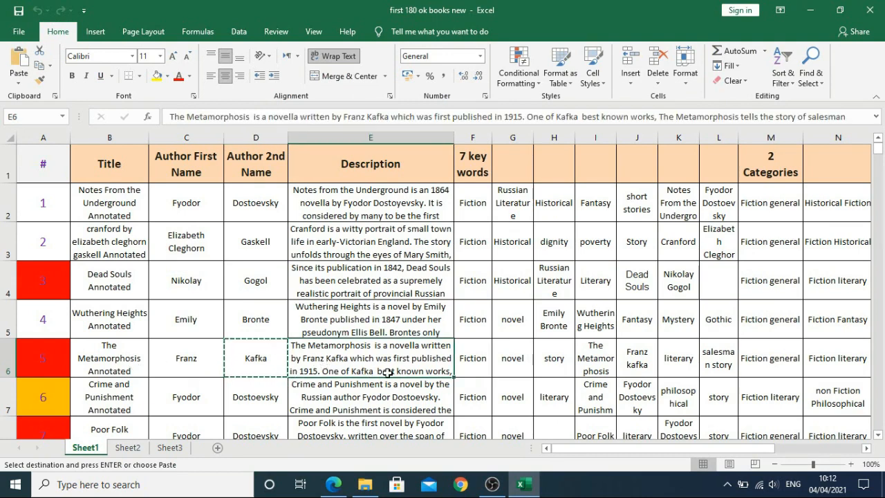
{"action": "key", "text": "ctrl+c"}
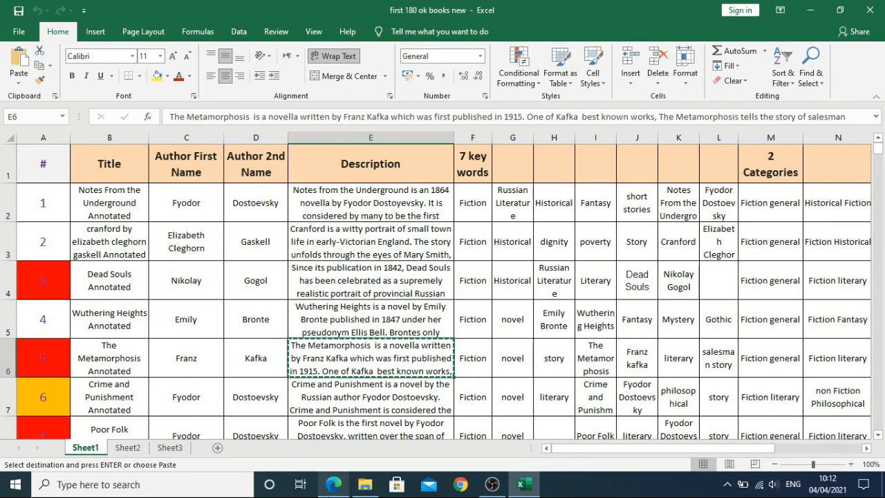
{"action": "mouse_move", "coordinate": [334, 484]}
{"action": "left_click", "coordinate": [346, 432]}
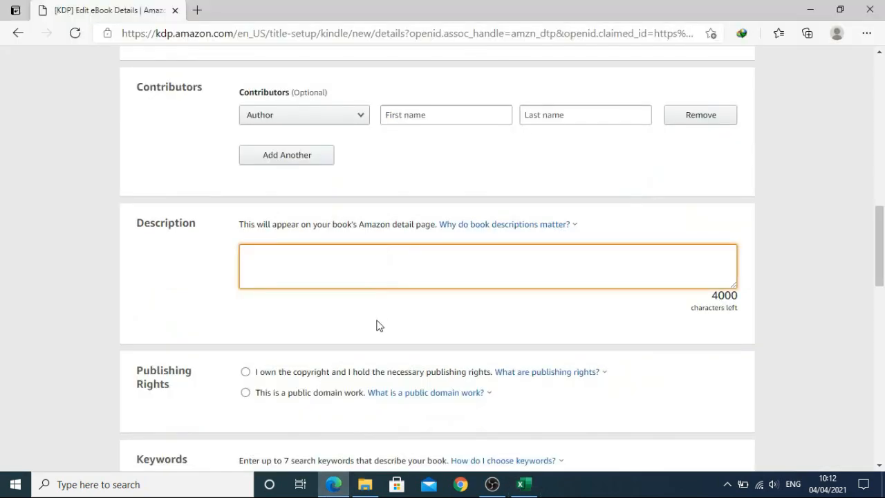
{"action": "key", "text": "ctrl+v"}
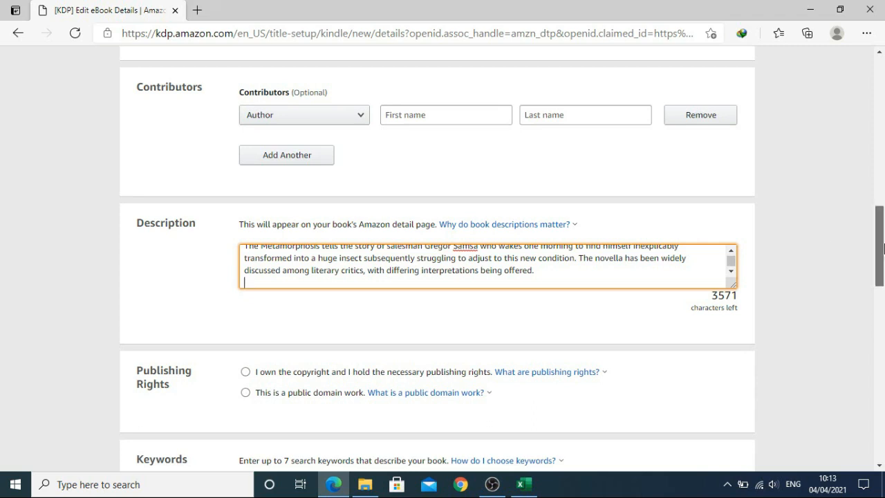
Declare the book a public domain work under Publishing Rights
{"action": "left_click_drag", "start_coordinate": [881, 248], "coordinate": [883, 278]}
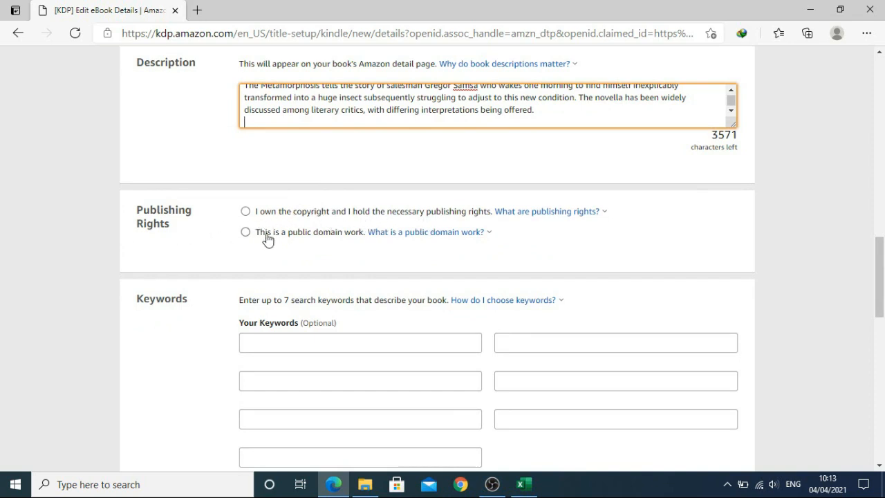
{"action": "left_click", "coordinate": [256, 273]}
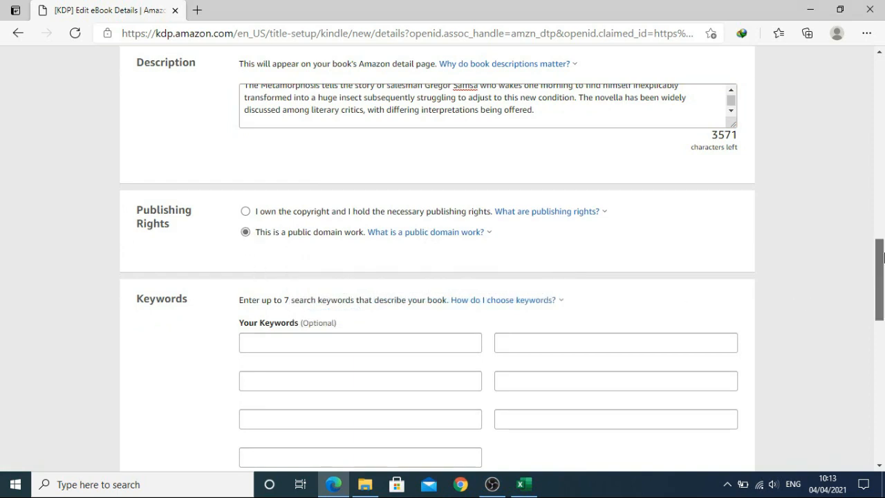
{"action": "left_click_drag", "start_coordinate": [881, 255], "coordinate": [882, 283]}
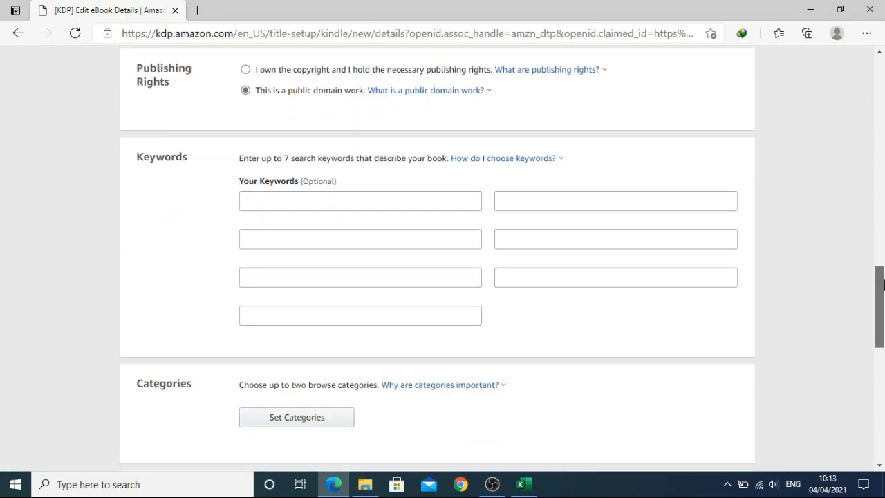
{"action": "left_click", "coordinate": [425, 202]}
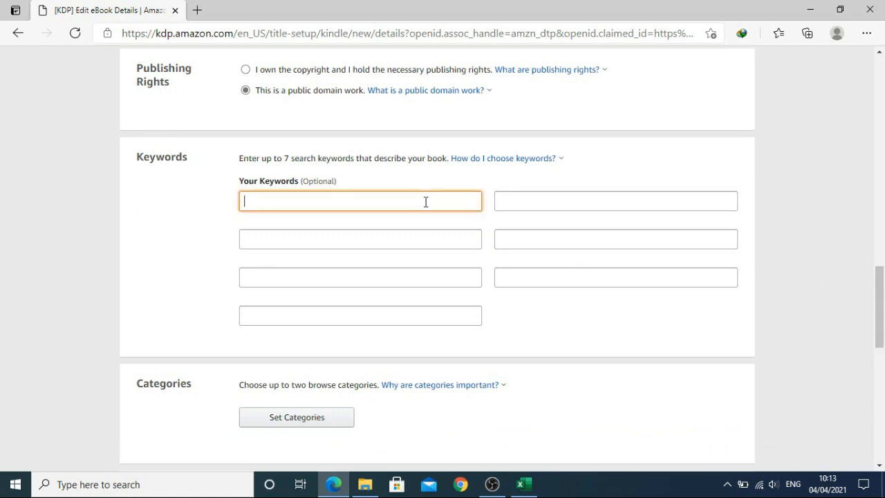
{"action": "left_click", "coordinate": [524, 204]}
{"action": "left_click", "coordinate": [240, 242]}
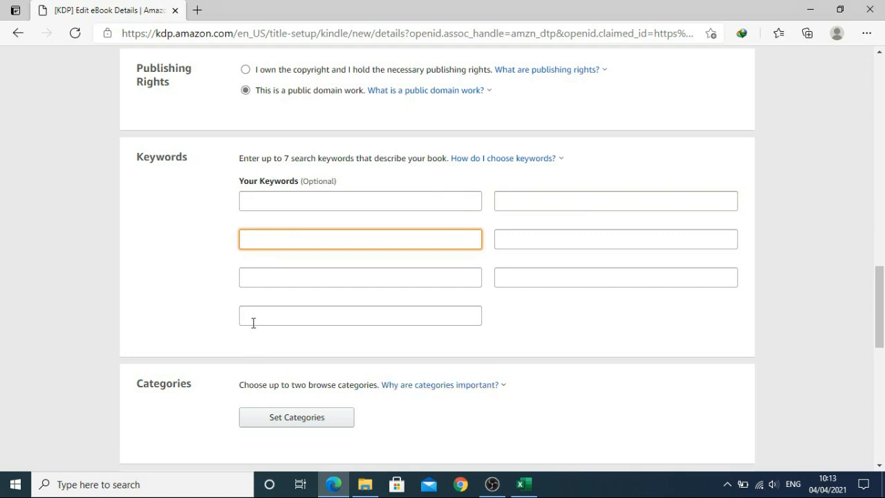
{"action": "left_click", "coordinate": [338, 188]}
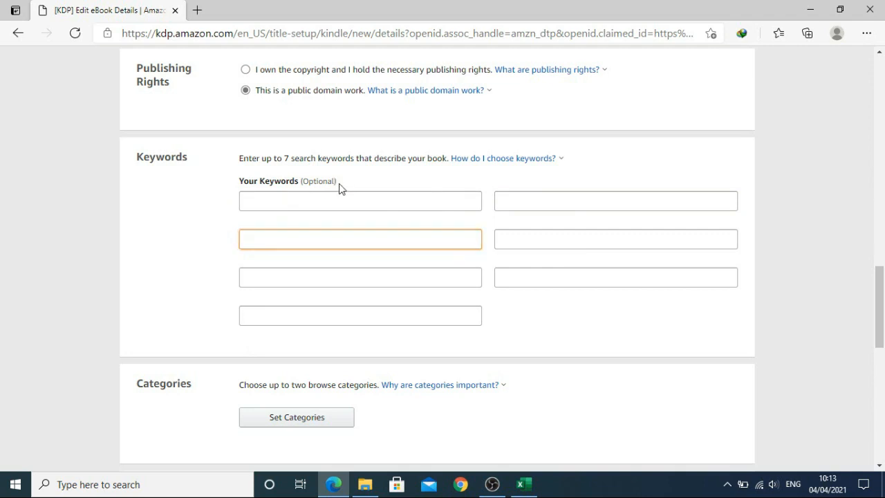
Copy the keyword "Fiction" from cell F6 in Excel into the first keyword field of the KDP form in Edge
{"action": "left_click", "coordinate": [301, 199]}
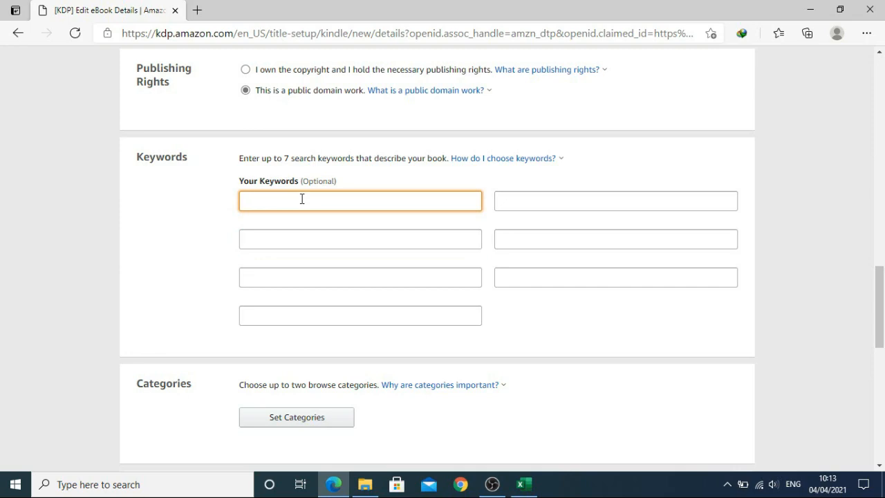
{"action": "left_click", "coordinate": [524, 484]}
{"action": "left_click", "coordinate": [484, 354]}
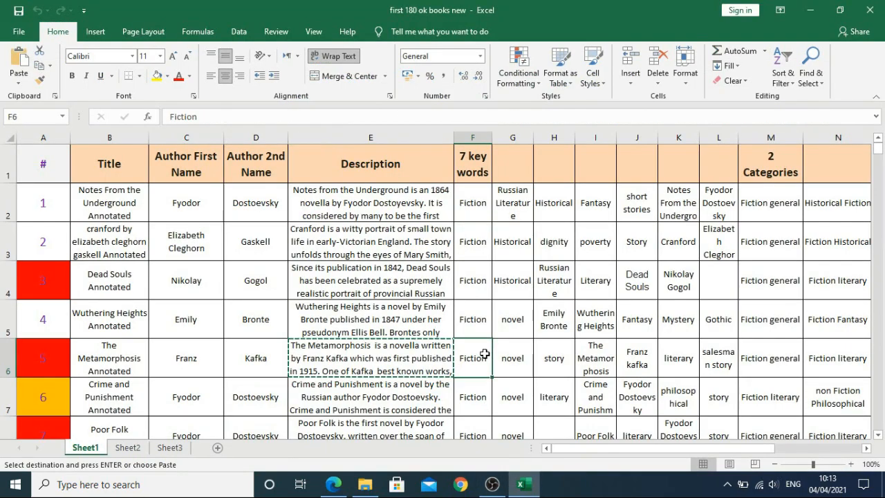
{"action": "key", "text": "ctrl+c"}
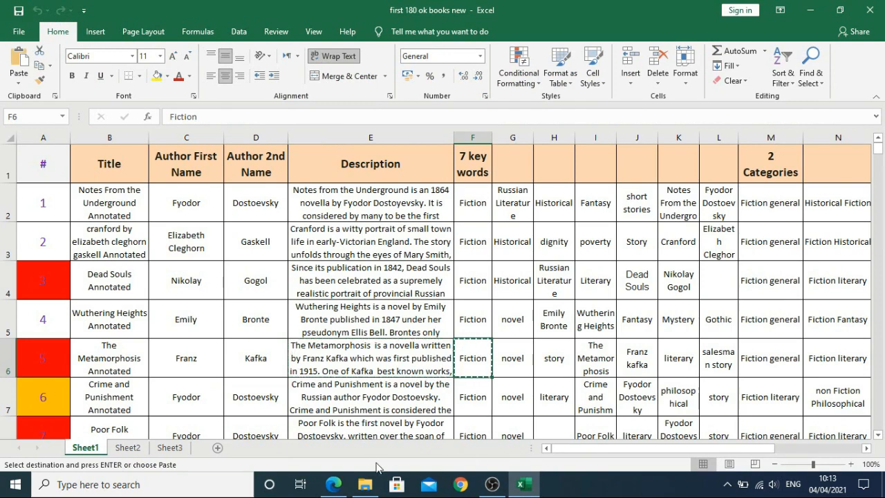
{"action": "left_click", "coordinate": [335, 485]}
{"action": "left_click", "coordinate": [333, 200]}
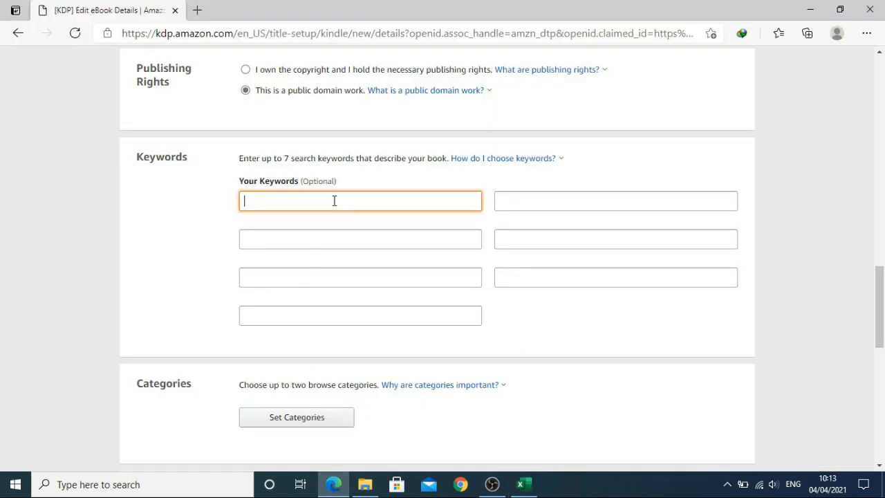
{"action": "key", "text": "ctrl+v"}
{"action": "key", "text": "Tab"}
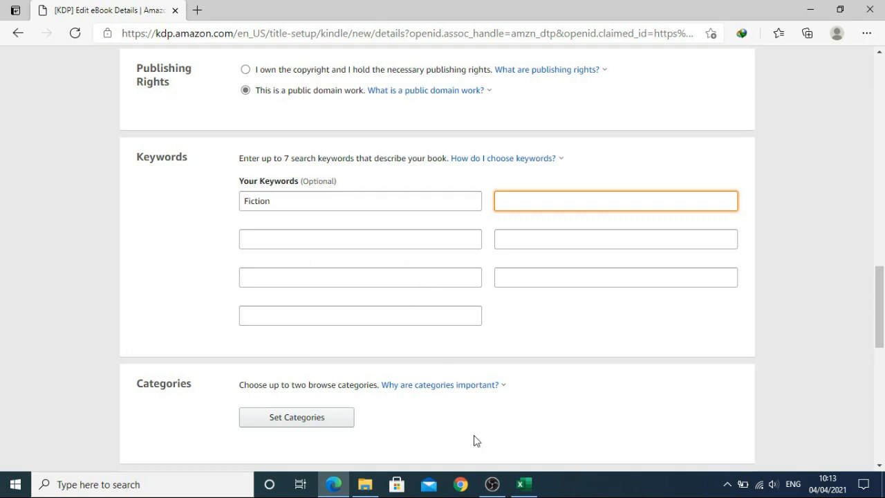
Copy the keyword "novel" from cell G6 in Excel into the second keyword field of the KDP form in Edge
{"action": "left_click", "coordinate": [523, 484]}
{"action": "left_click", "coordinate": [531, 364]}
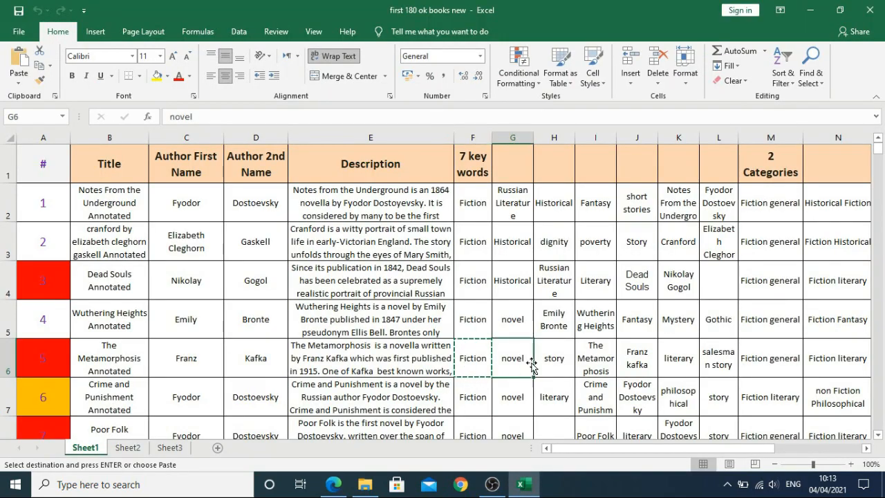
{"action": "key", "text": "ctrl+c"}
{"action": "key", "text": "alt"}
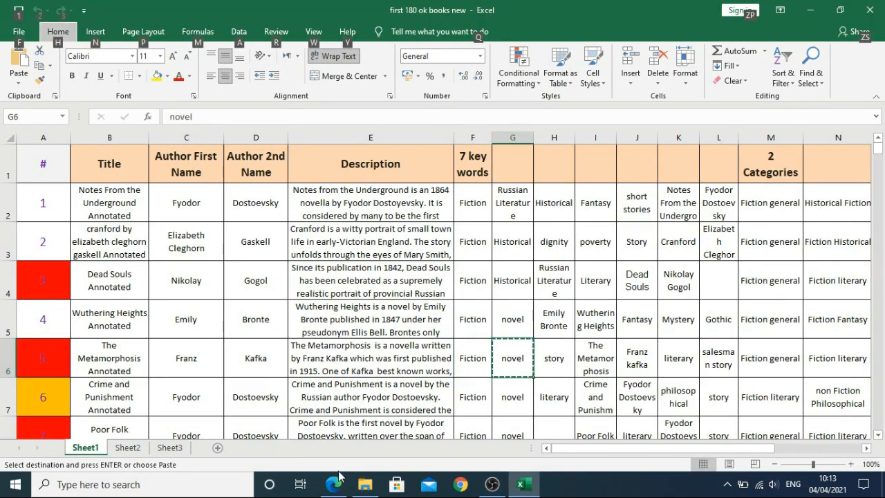
{"action": "left_click", "coordinate": [338, 475]}
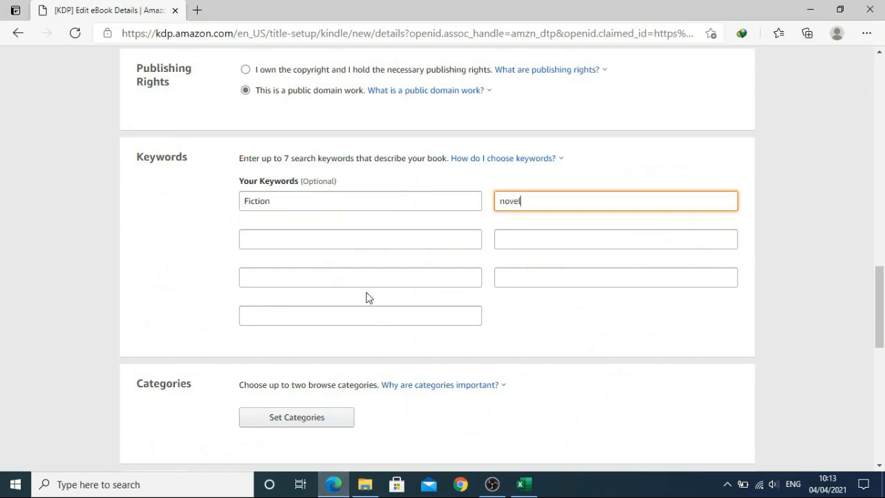
{"action": "left_click", "coordinate": [333, 235]}
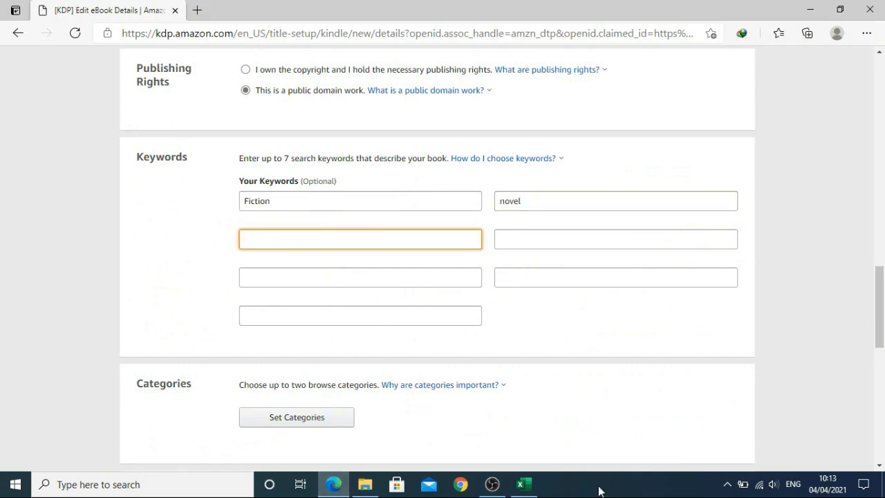
Copy the keyword "story" from cell H6 in Excel into the third keyword field of the KDP form in Edge
{"action": "left_click", "coordinate": [524, 484]}
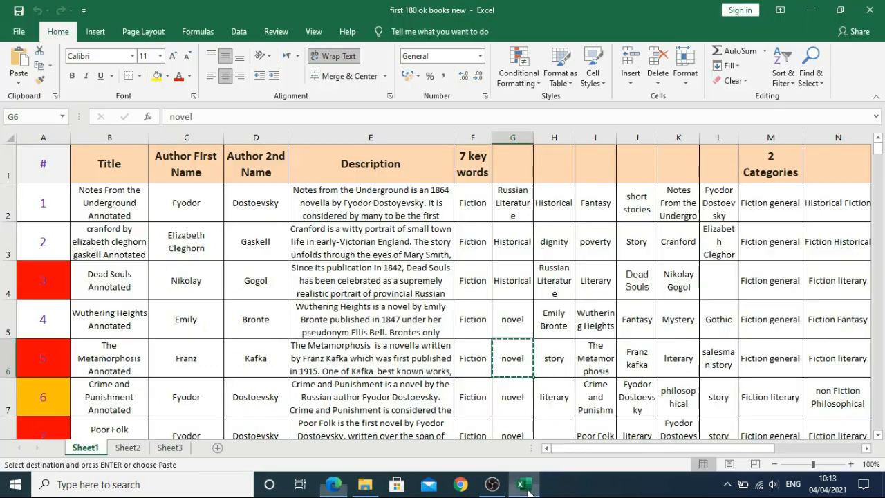
{"action": "left_click", "coordinate": [554, 353]}
{"action": "key", "text": "ctrl+c"}
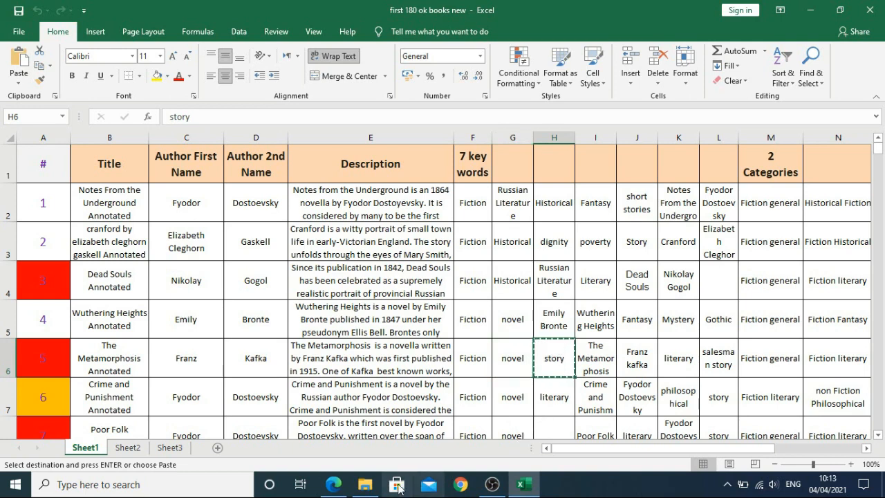
{"action": "left_click", "coordinate": [340, 486]}
{"action": "left_click", "coordinate": [330, 232]}
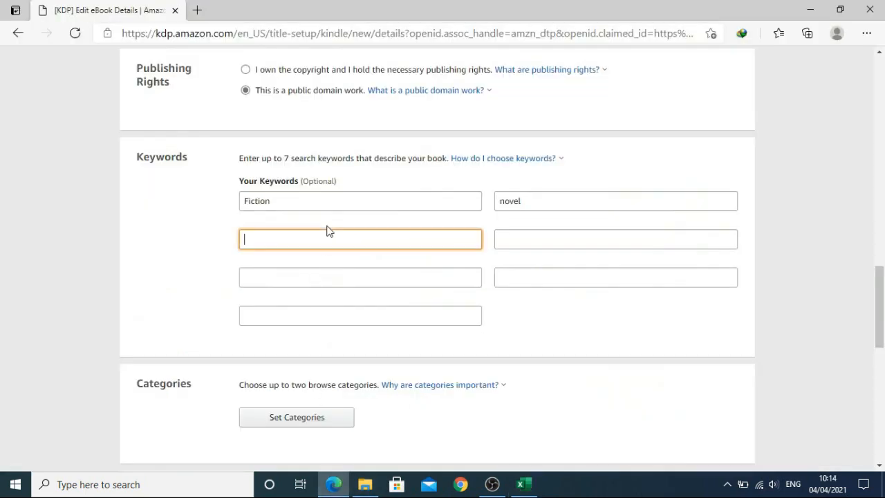
{"action": "key", "text": "ctrl+v"}
Copy the keyword "The Metamorphosis Annotated" from cell I6 in Excel into the fourth keyword field of the KDP form in Edge
{"action": "left_click", "coordinate": [572, 234]}
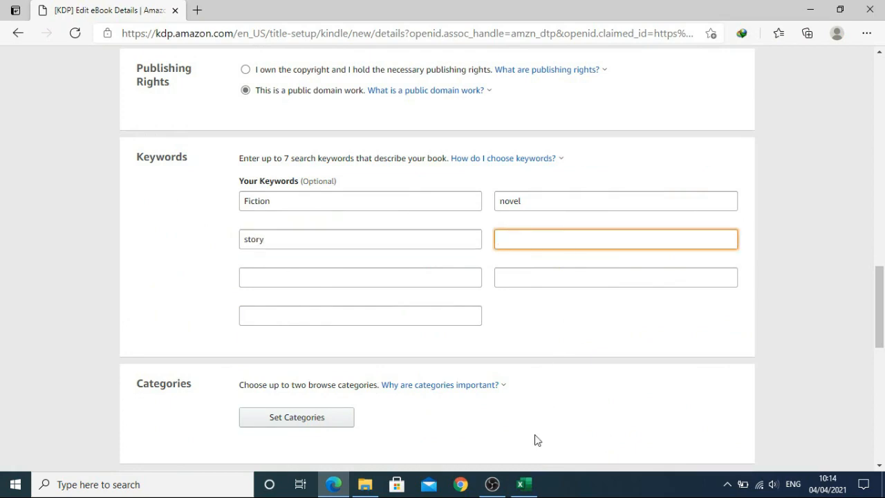
{"action": "left_click", "coordinate": [523, 484]}
{"action": "left_click", "coordinate": [591, 373]}
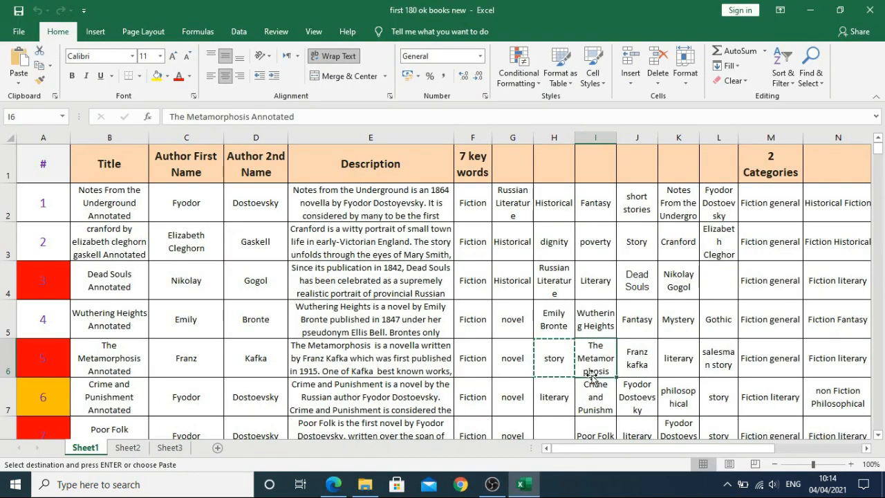
{"action": "key", "text": "ctrl+c"}
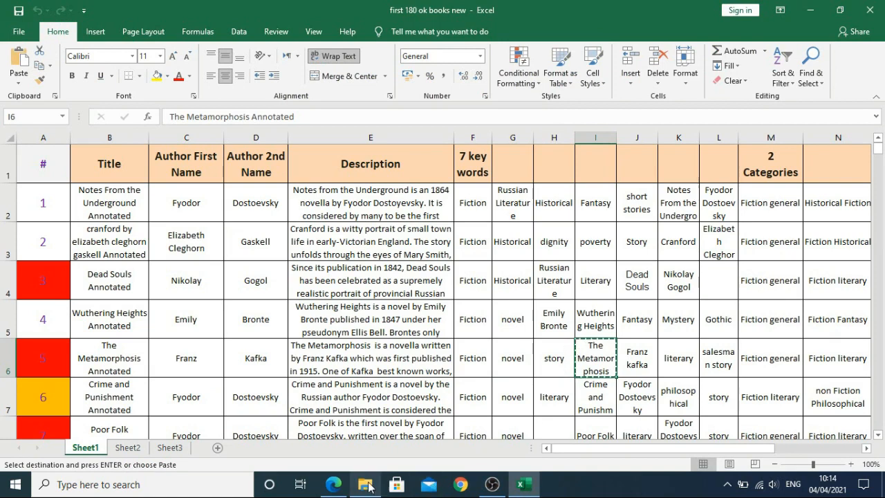
{"action": "left_click", "coordinate": [333, 484]}
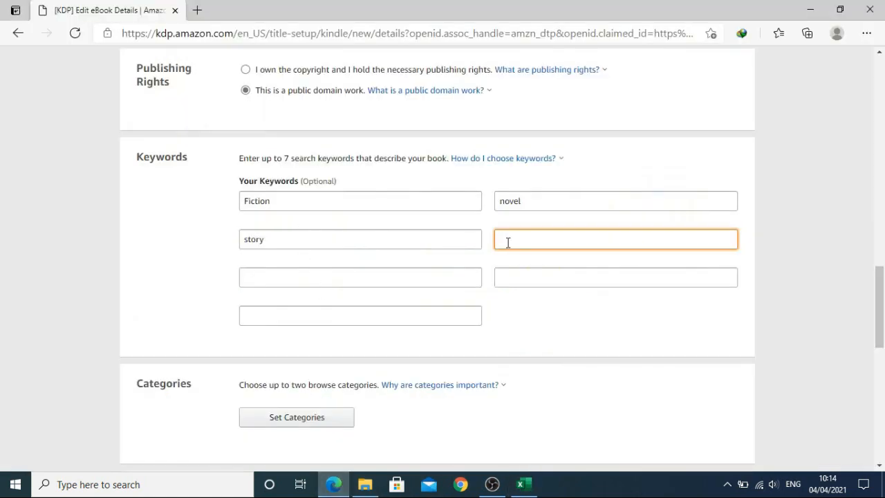
{"action": "key", "text": "ctrl+v"}
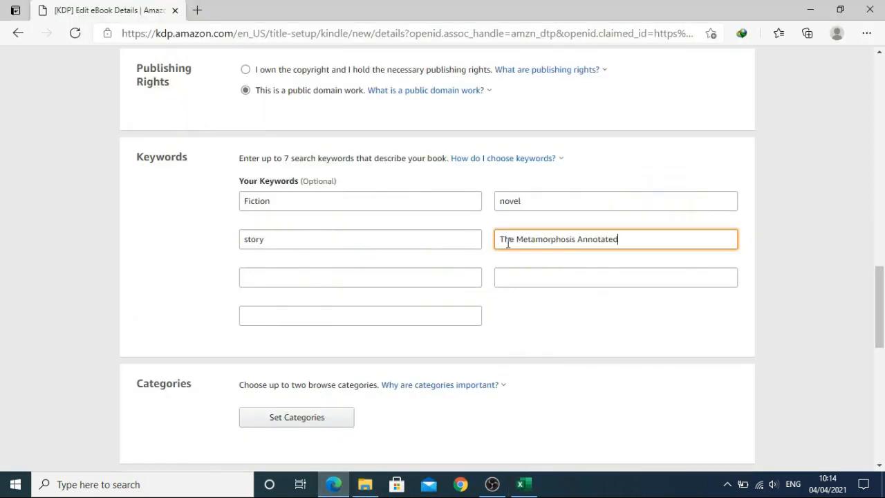
Copy the keyword "Franz kafka" from cell J6 in Excel into the fifth keyword field of the KDP form in Edge
{"action": "left_click", "coordinate": [288, 284]}
{"action": "left_click", "coordinate": [523, 484]}
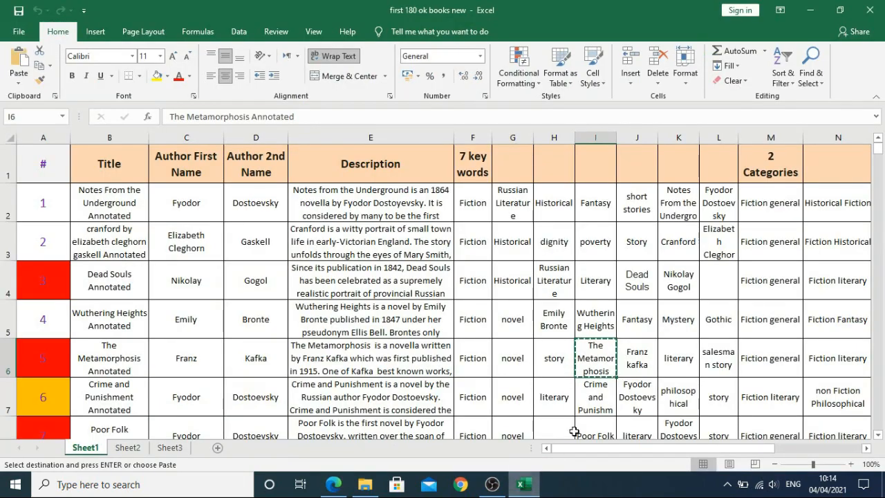
{"action": "left_click", "coordinate": [651, 356]}
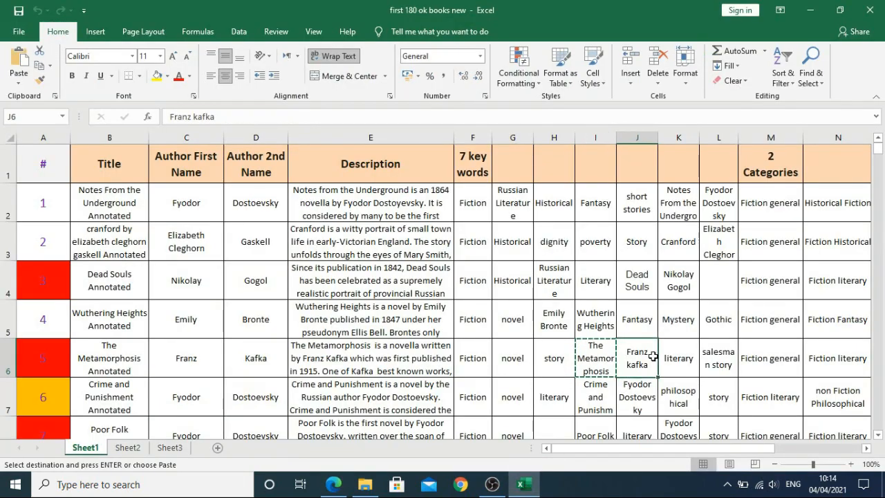
{"action": "key", "text": "ctrl+c"}
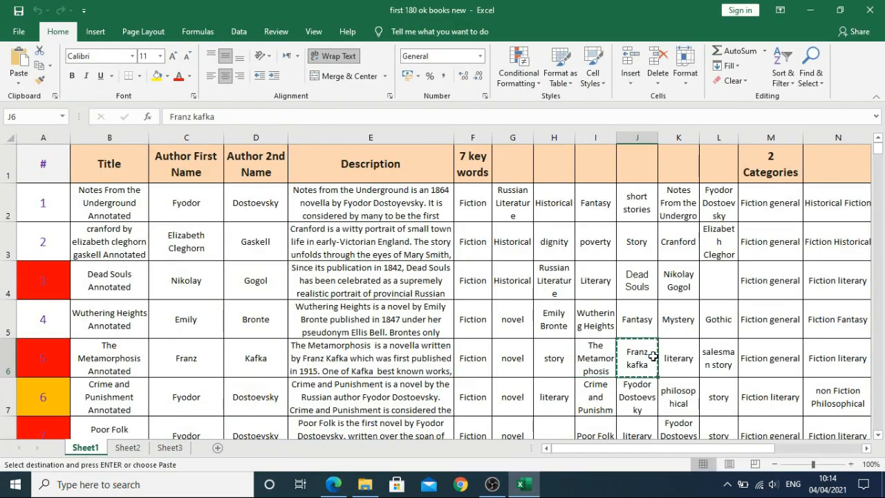
{"action": "left_click", "coordinate": [334, 484]}
{"action": "left_click", "coordinate": [279, 276]}
{"action": "key", "text": "ctrl+v"}
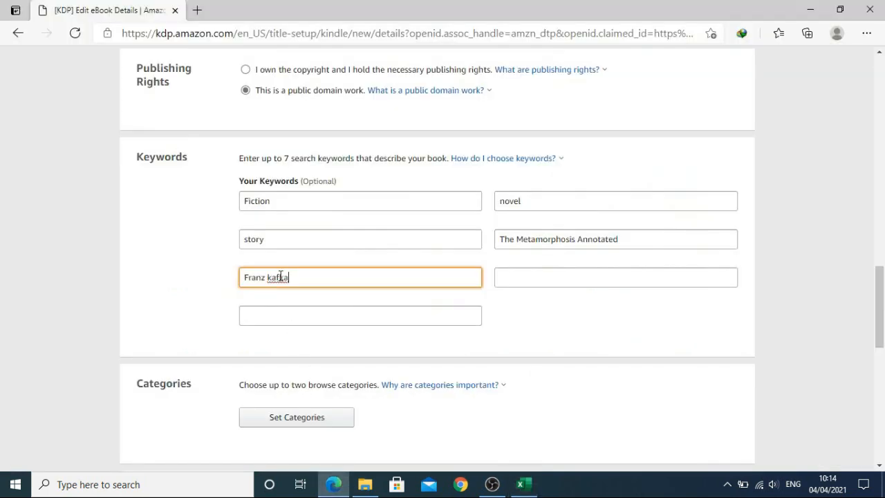
Copy the keyword "literary" from cell K6 in Excel into the sixth keyword field of the KDP form in Edge
{"action": "left_click", "coordinate": [290, 315]}
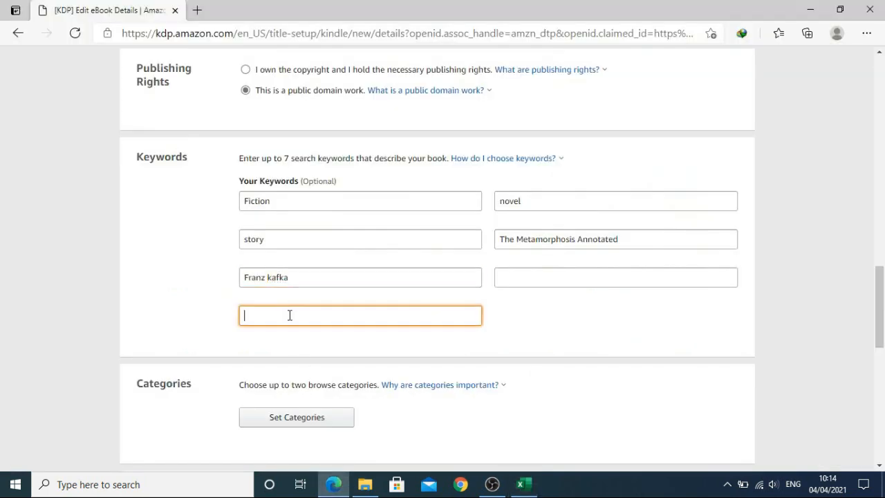
{"action": "left_click", "coordinate": [523, 483]}
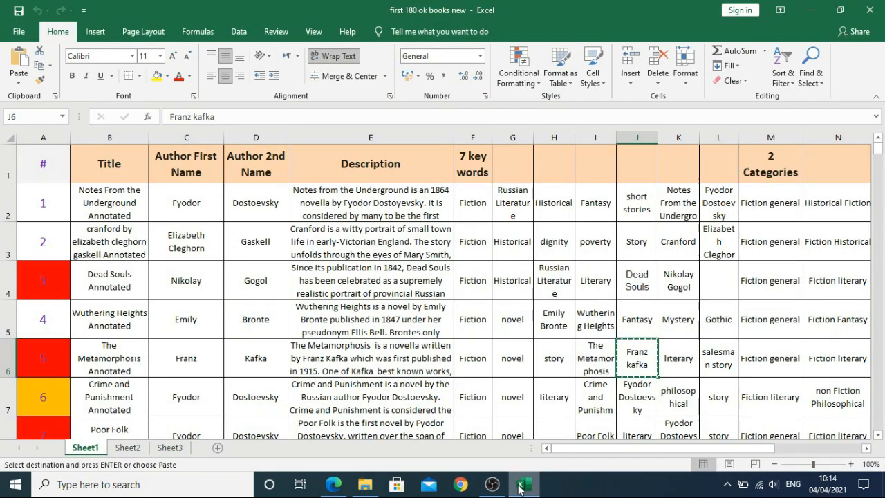
{"action": "left_click", "coordinate": [664, 372]}
{"action": "key", "text": "ctrl+c"}
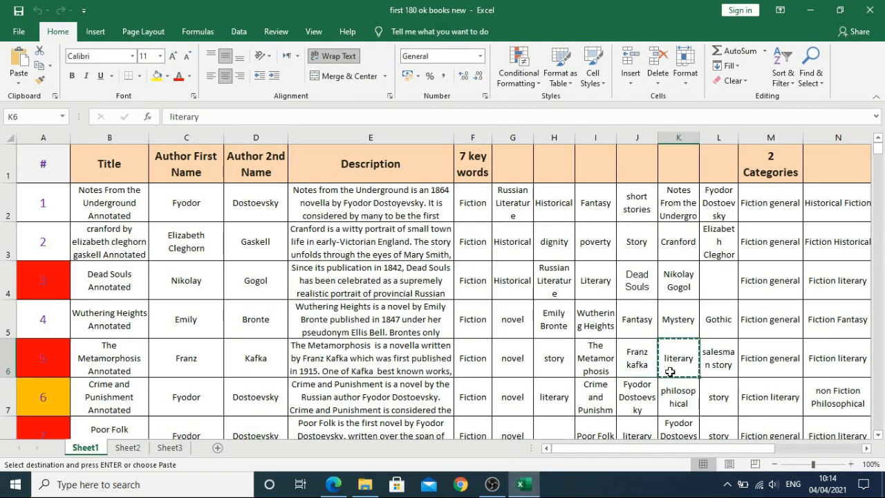
{"action": "left_click", "coordinate": [334, 484]}
{"action": "left_click", "coordinate": [439, 312]}
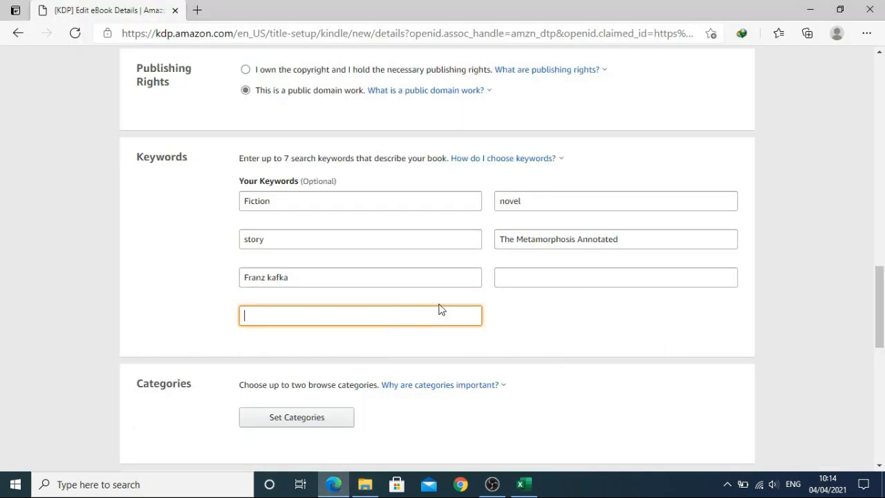
{"action": "left_click", "coordinate": [521, 276]}
{"action": "key", "text": "ctrl+v"}
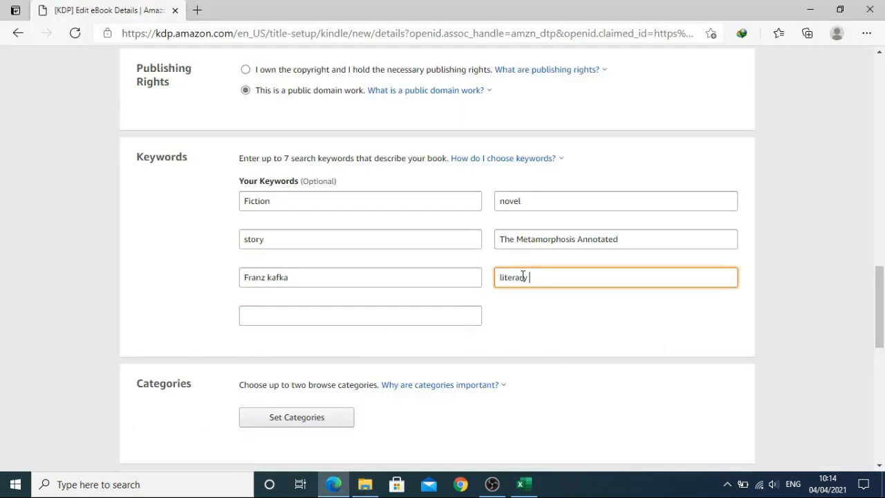
Copy the keyword "salesman story" from cell L6 in Excel into the seventh keyword field of the KDP form in Edge
{"action": "left_click", "coordinate": [382, 317]}
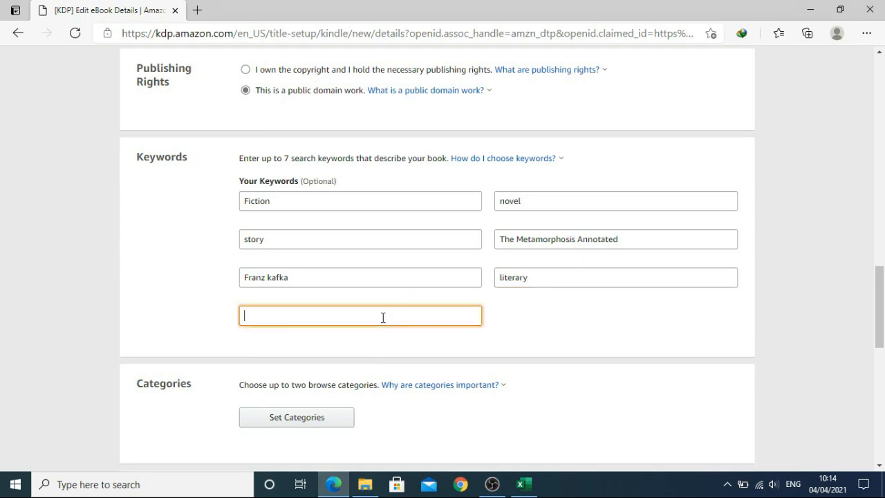
{"action": "left_click", "coordinate": [523, 483]}
{"action": "left_click", "coordinate": [715, 355]}
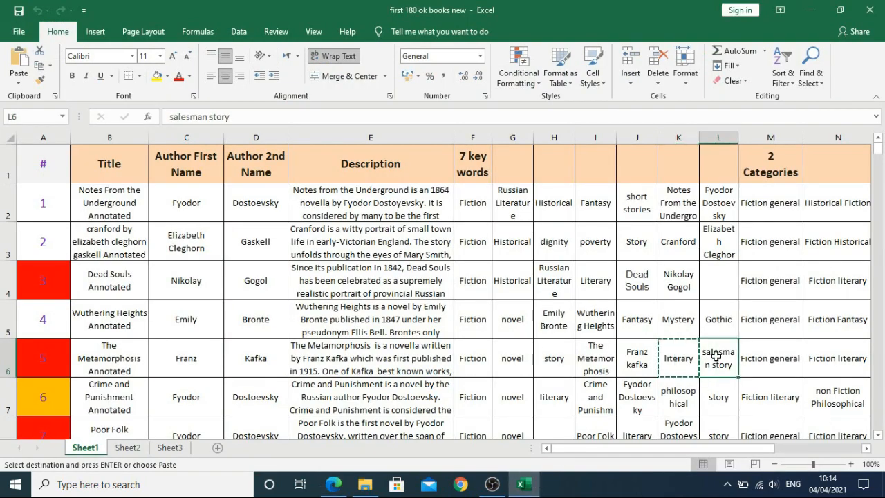
{"action": "key", "text": "ctrl+c"}
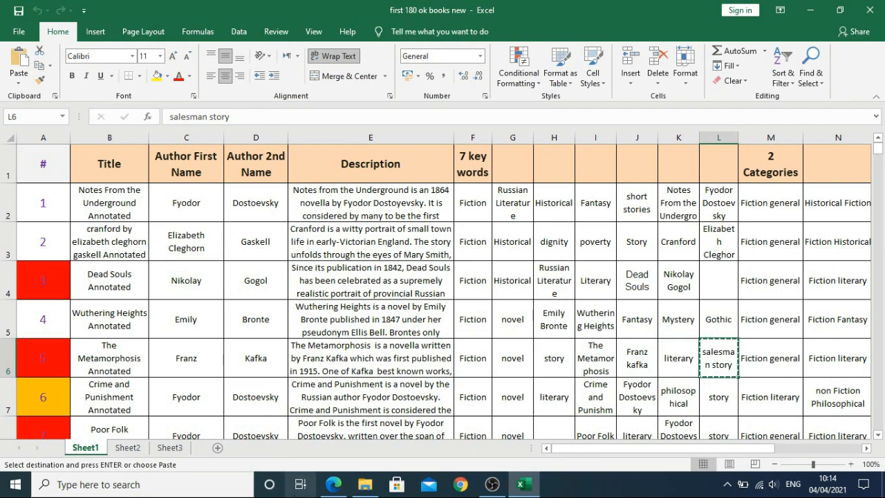
{"action": "left_click", "coordinate": [336, 483]}
{"action": "left_click", "coordinate": [287, 319]}
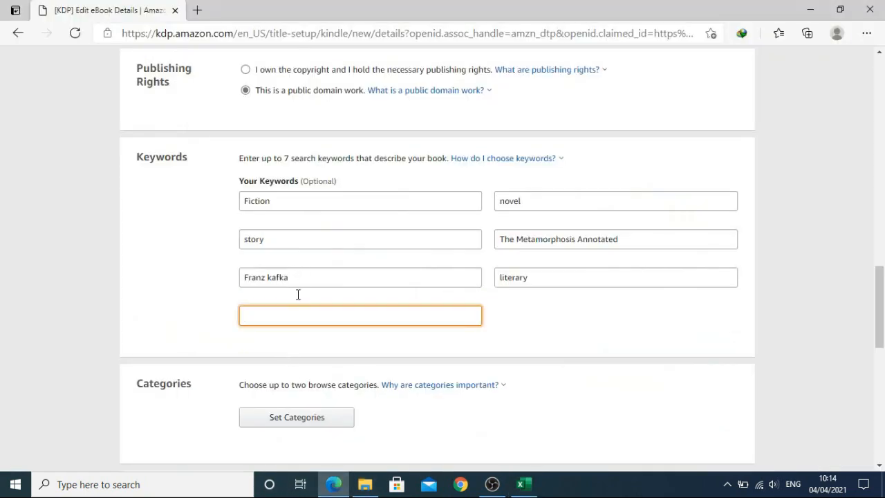
{"action": "key", "text": "ctrl+v"}
{"action": "left_click", "coordinate": [612, 473]}
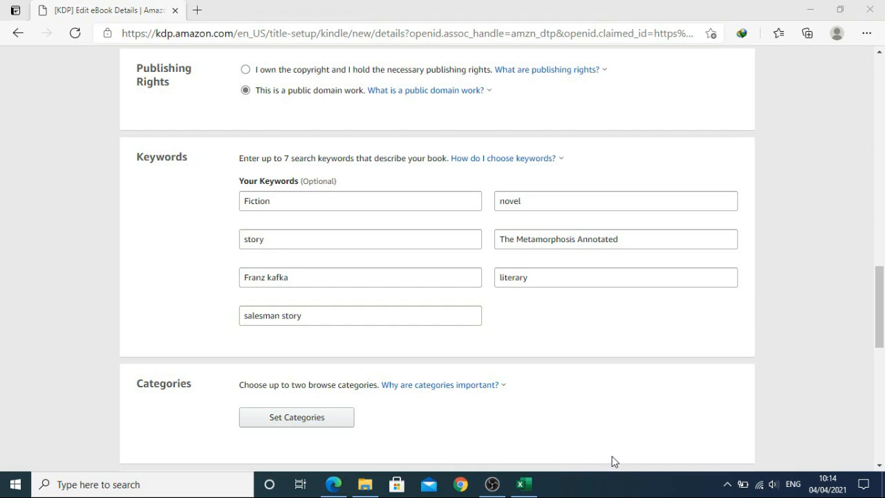
Check the book's first category in cell M6 in Excel and select Fiction > General in the KDP category chooser in Edge
{"action": "left_click_drag", "start_coordinate": [880, 302], "coordinate": [880, 335]}
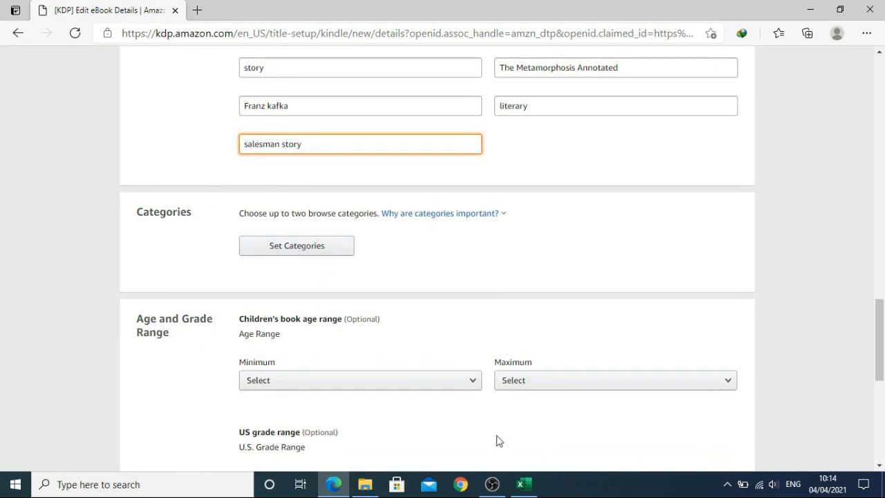
{"action": "left_click", "coordinate": [523, 483]}
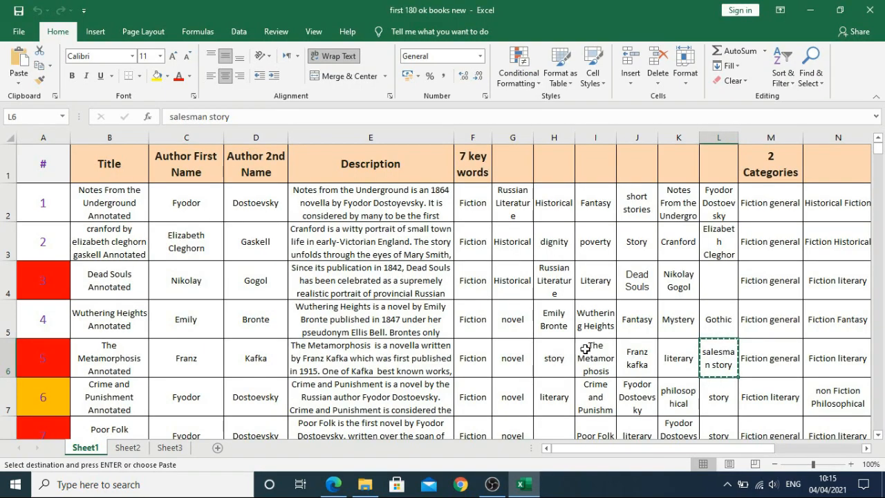
{"action": "left_click", "coordinate": [761, 356]}
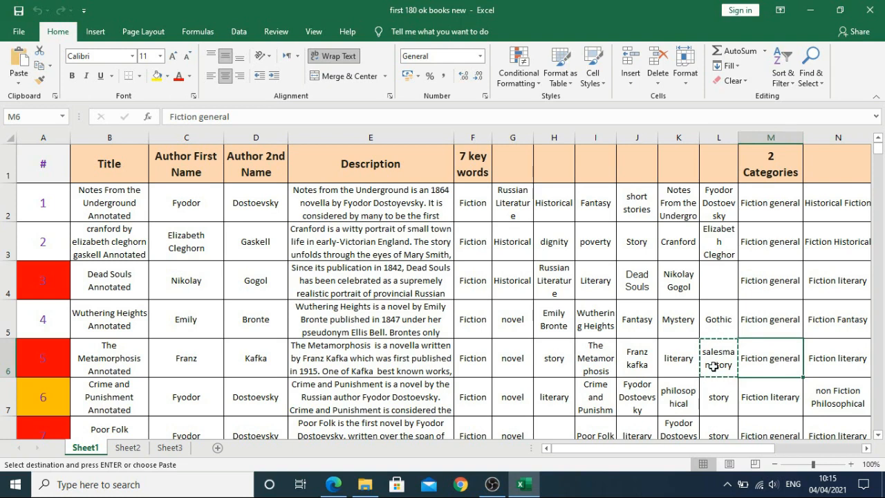
{"action": "left_click", "coordinate": [333, 489]}
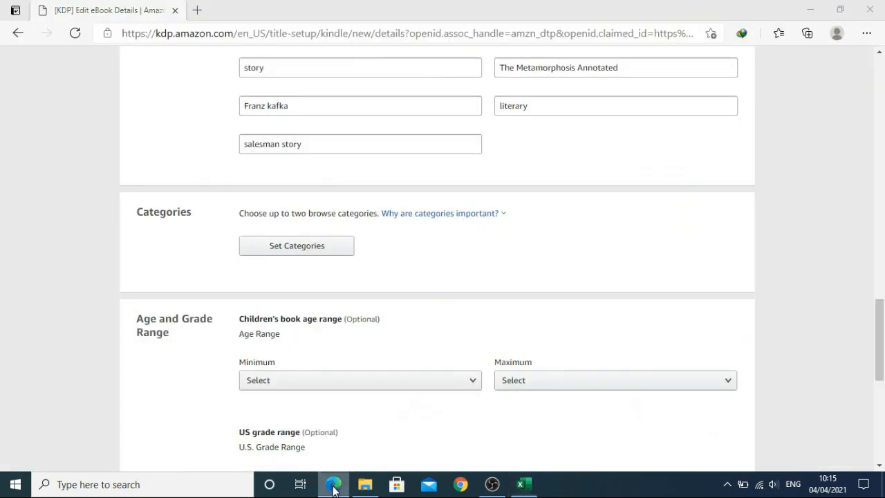
{"action": "left_click", "coordinate": [282, 247]}
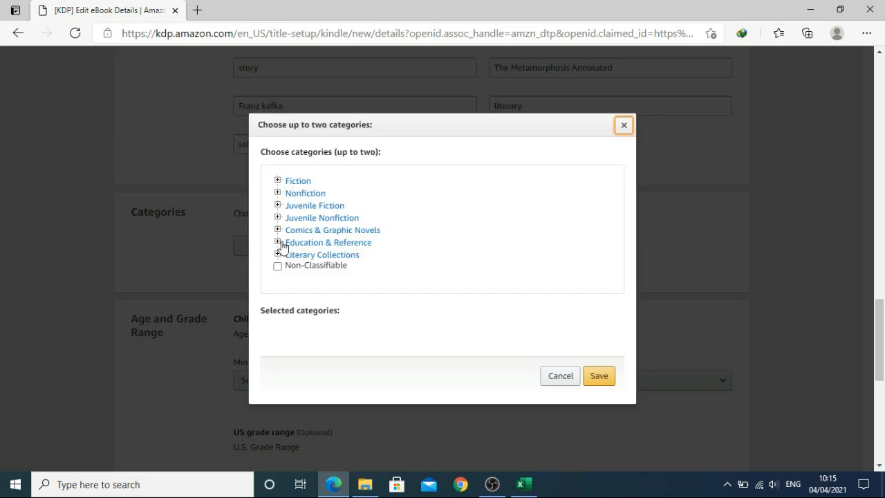
{"action": "left_click", "coordinate": [277, 181]}
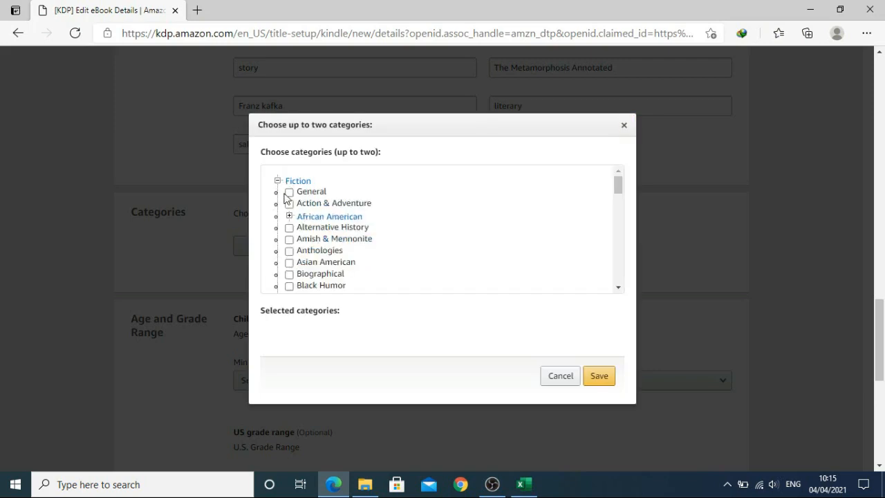
{"action": "left_click", "coordinate": [289, 192]}
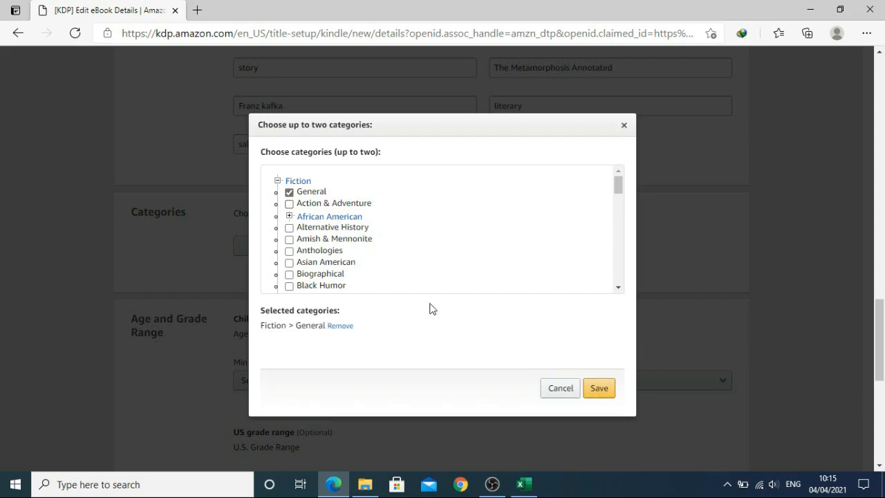
Check the book's second category in Excel, then add Fiction > Literary in the KDP category chooser in Edge and save the categories
{"action": "left_click", "coordinate": [523, 483]}
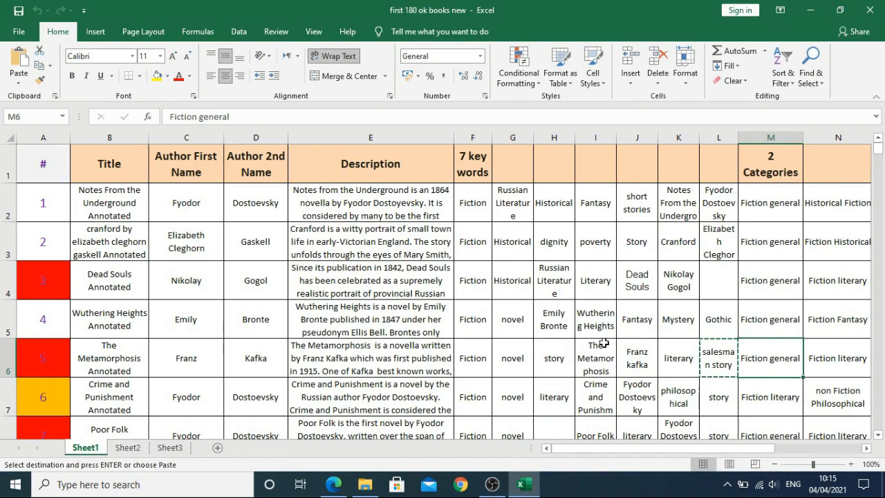
{"action": "left_click", "coordinate": [334, 484]}
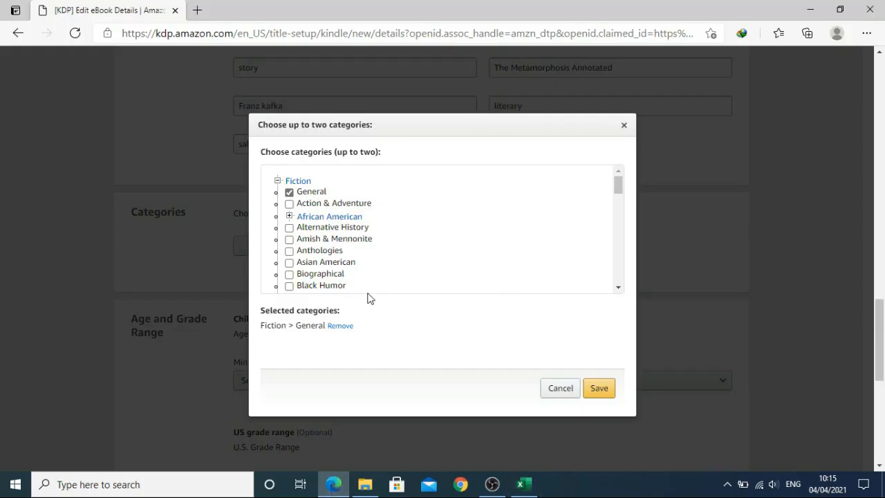
{"action": "scroll", "coordinate": [336, 227], "scroll_direction": "down", "scroll_amount": 3}
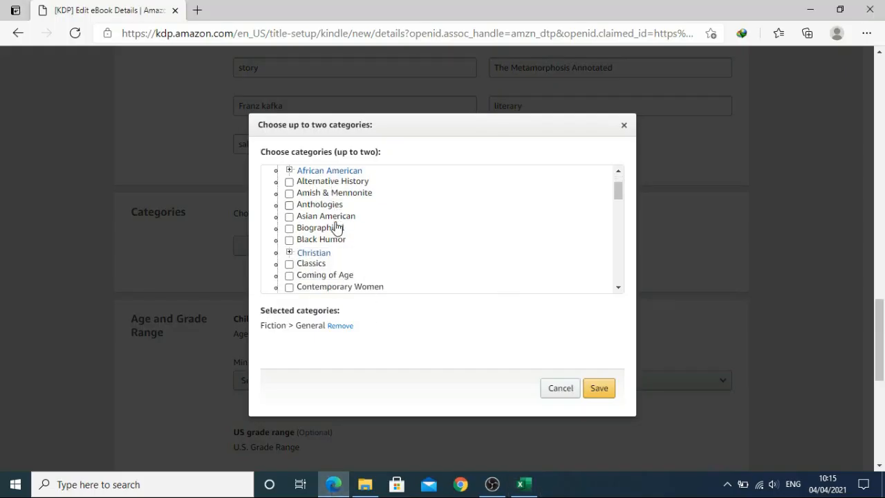
{"action": "scroll", "coordinate": [336, 227], "scroll_direction": "down", "scroll_amount": 5}
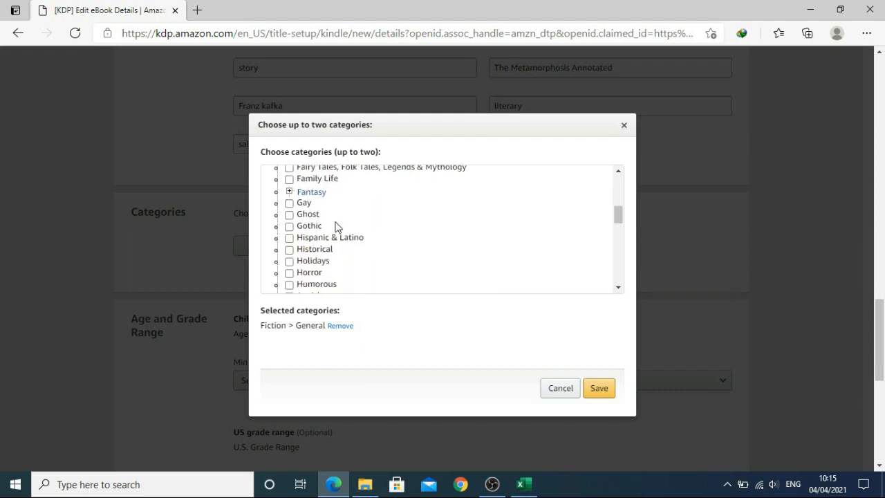
{"action": "scroll", "coordinate": [336, 227], "scroll_direction": "down", "scroll_amount": 5}
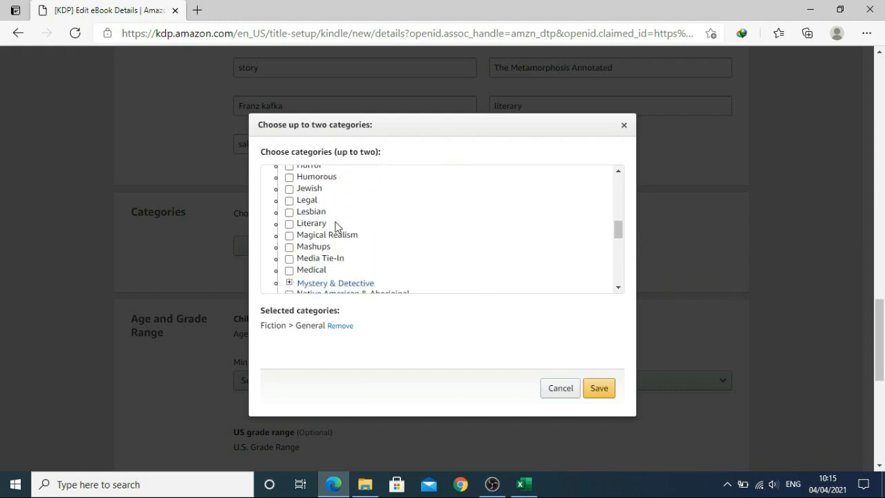
{"action": "scroll", "coordinate": [336, 227], "scroll_direction": "down", "scroll_amount": 5}
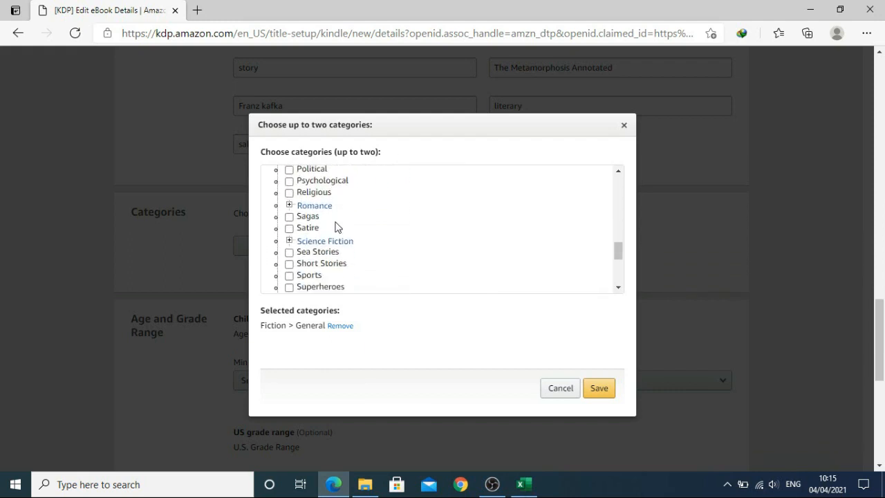
{"action": "scroll", "coordinate": [336, 227], "scroll_direction": "up", "scroll_amount": 6}
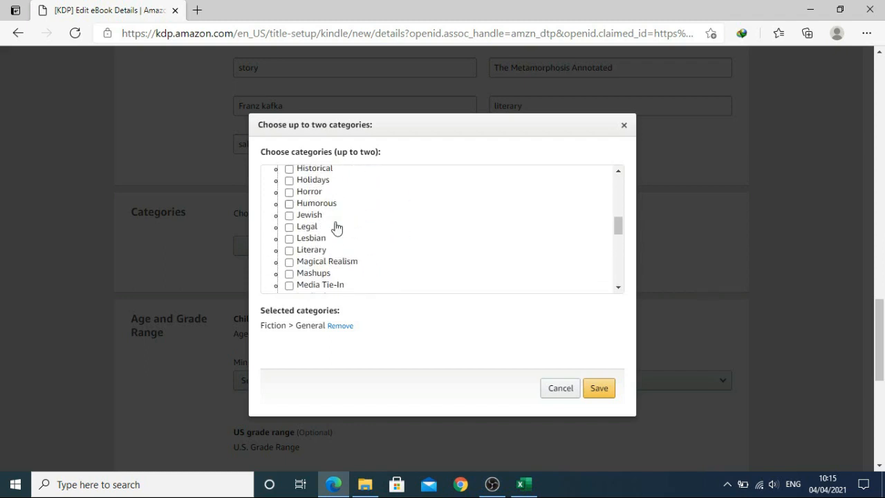
{"action": "left_click", "coordinate": [289, 250]}
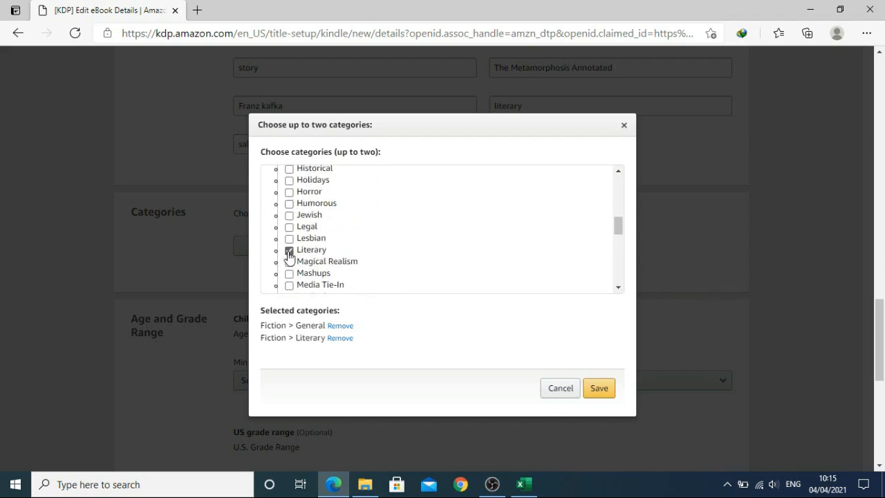
{"action": "left_click", "coordinate": [598, 388]}
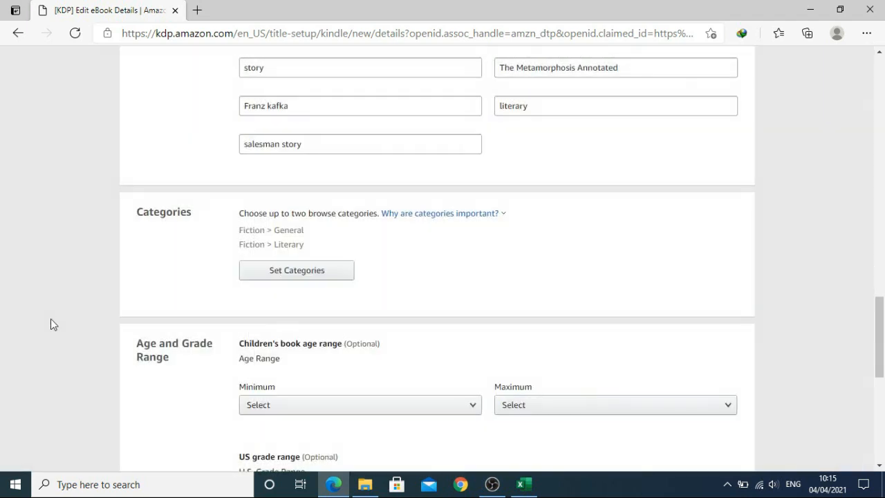
Examine the minimum and maximum age choices offered for the children's book age range
{"action": "scroll", "coordinate": [52, 325], "scroll_direction": "down", "scroll_amount": 3}
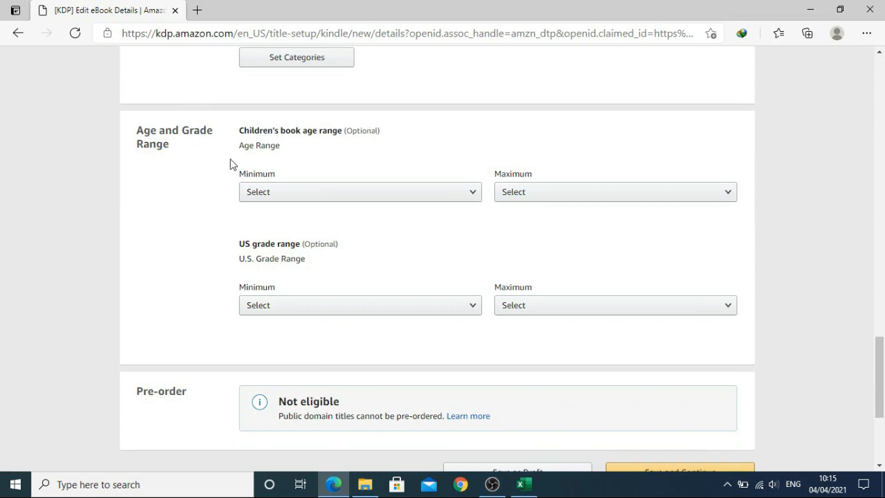
{"action": "left_click", "coordinate": [255, 194]}
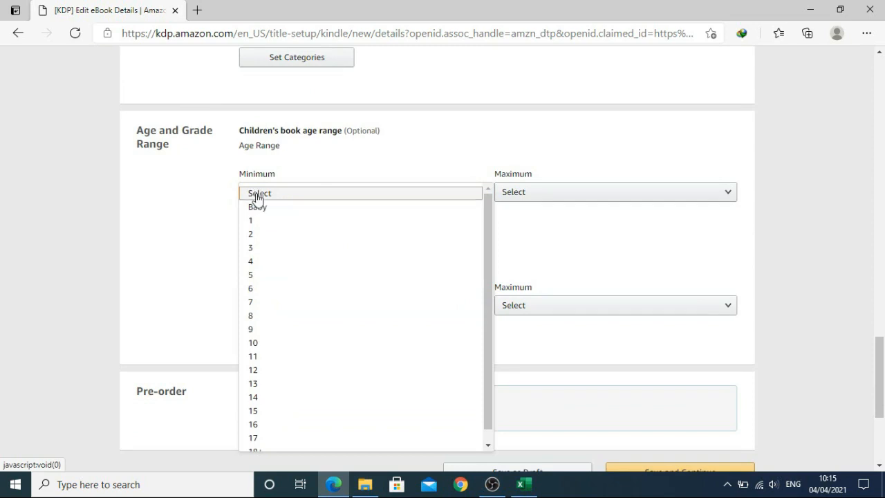
{"action": "left_click", "coordinate": [256, 199]}
{"action": "left_click", "coordinate": [599, 193]}
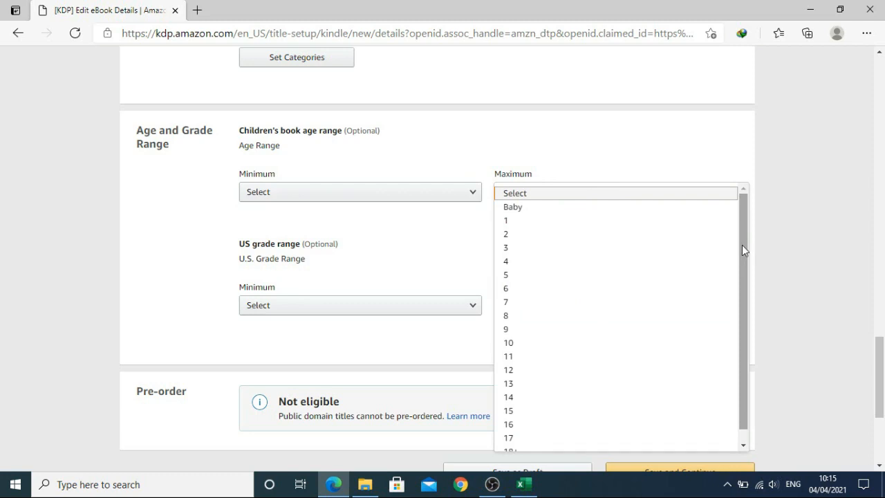
{"action": "left_click_drag", "start_coordinate": [742, 245], "coordinate": [740, 343]}
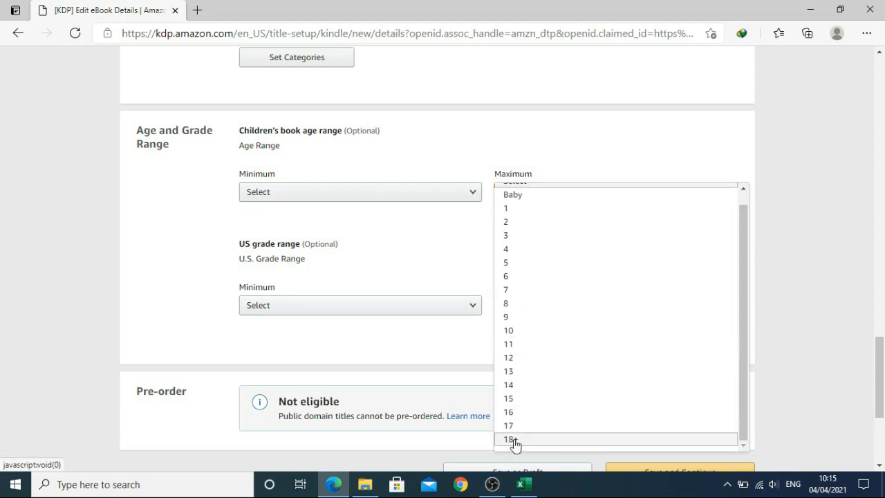
{"action": "left_click", "coordinate": [49, 283]}
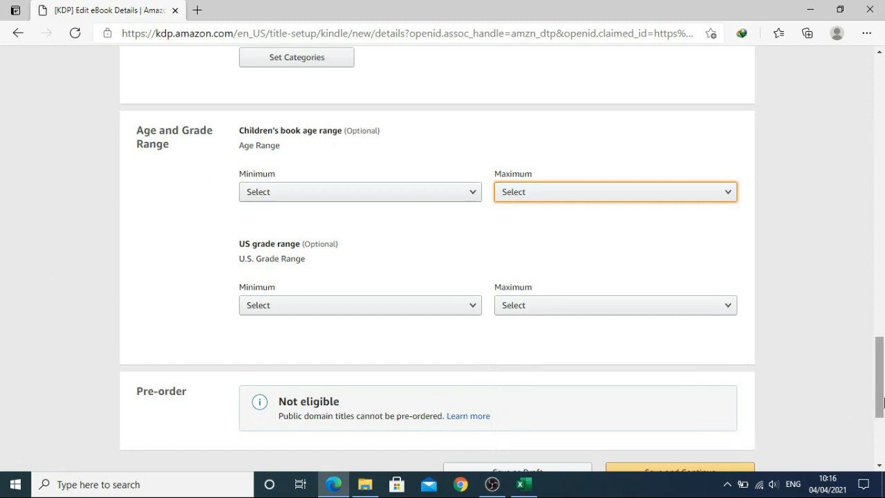
Save the eBook details, continue to the Content stage and enable Digital Rights Management for the Kindle eBook
{"action": "scroll", "coordinate": [883, 388], "scroll_direction": "down", "scroll_amount": 3}
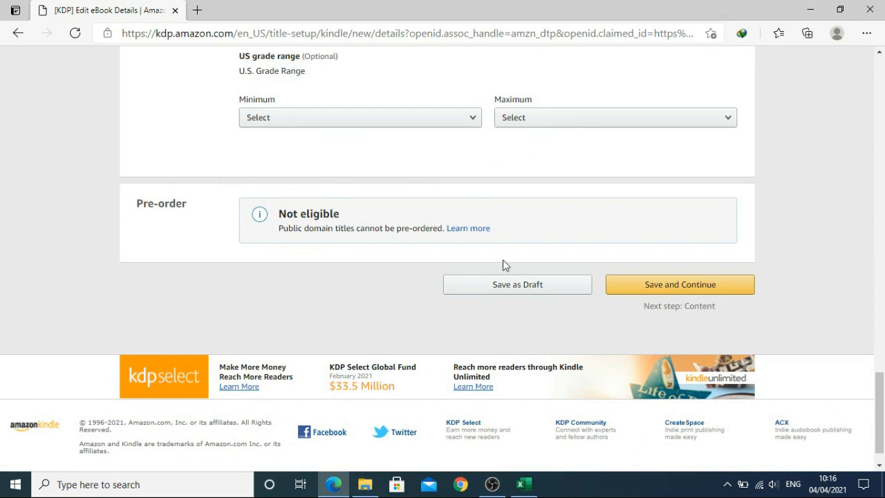
{"action": "left_click", "coordinate": [661, 290]}
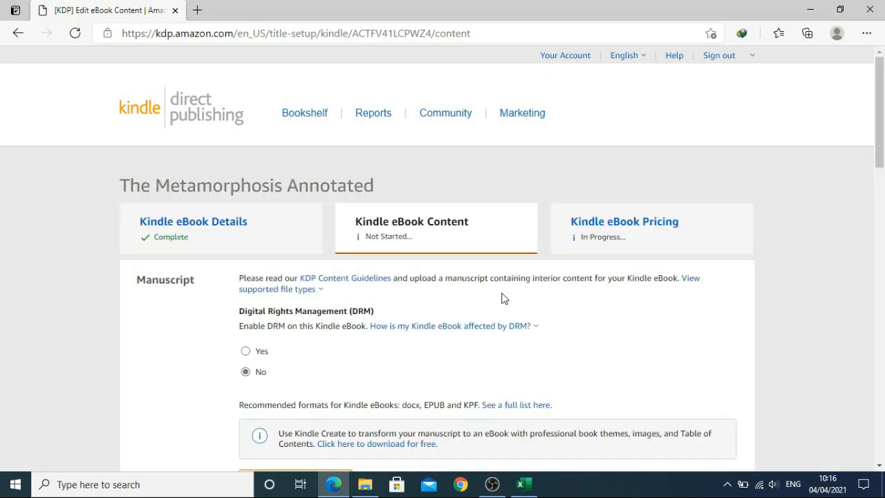
{"action": "left_click_drag", "start_coordinate": [881, 145], "coordinate": [884, 175]}
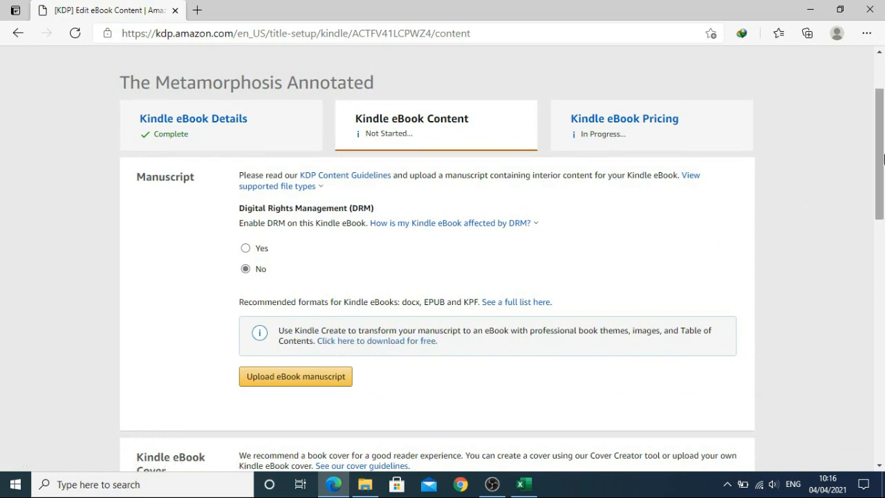
{"action": "left_click_drag", "start_coordinate": [883, 165], "coordinate": [883, 181]}
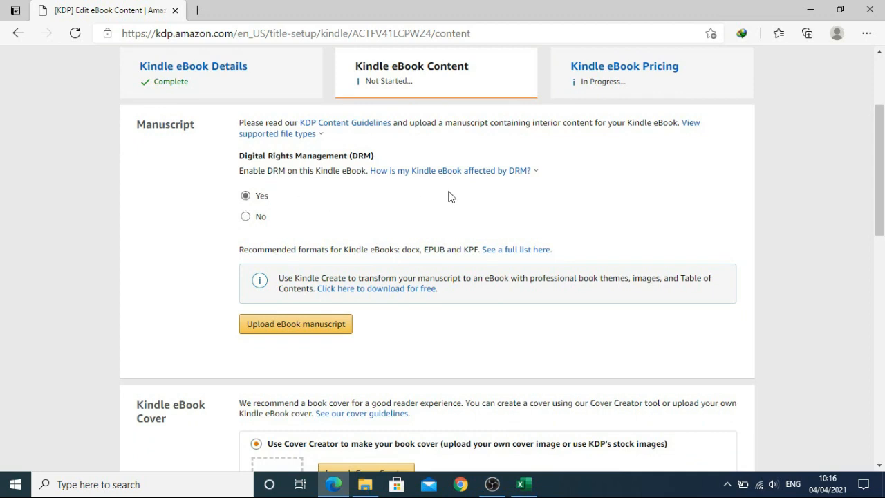
Check the book's number and title in row 6 of the Excel workbook and return to the KDP content page in Edge
{"action": "scroll", "coordinate": [443, 276], "scroll_direction": "down", "scroll_amount": 2}
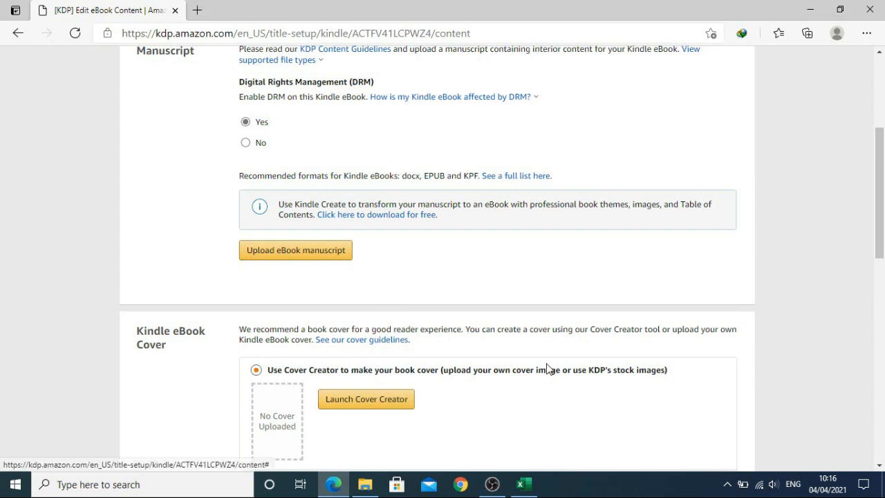
{"action": "left_click", "coordinate": [519, 486]}
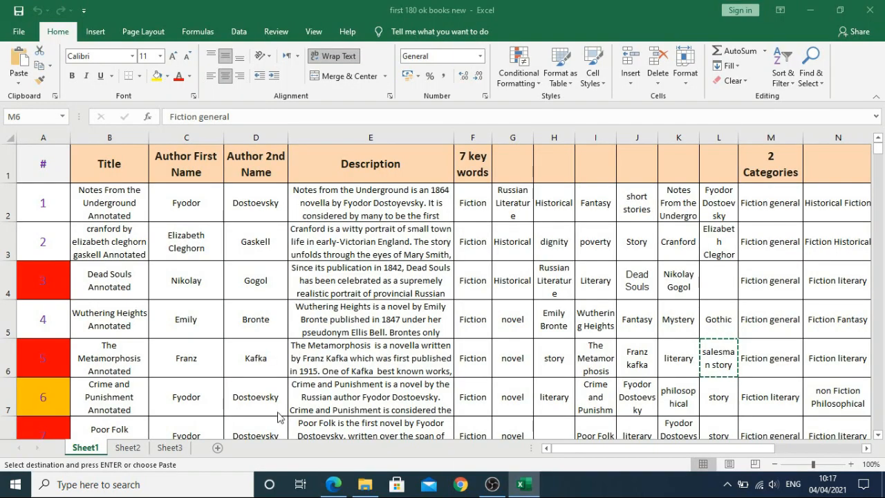
{"action": "left_click", "coordinate": [111, 364]}
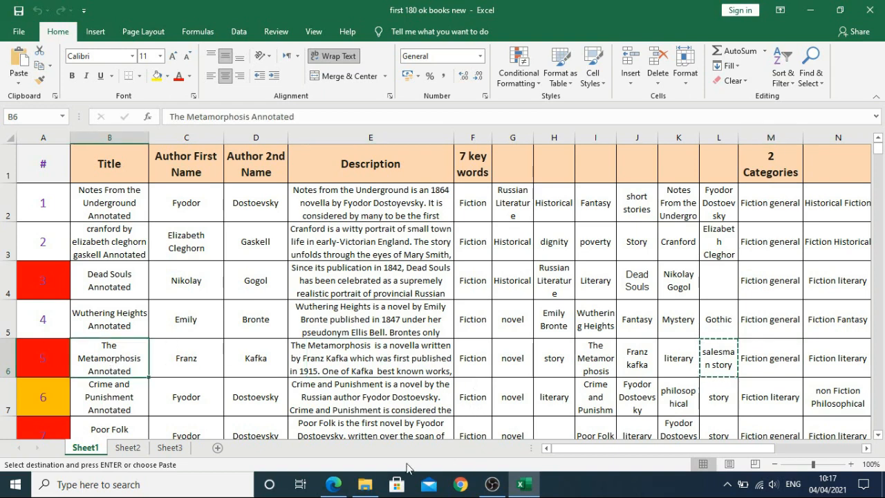
{"action": "left_click", "coordinate": [335, 484]}
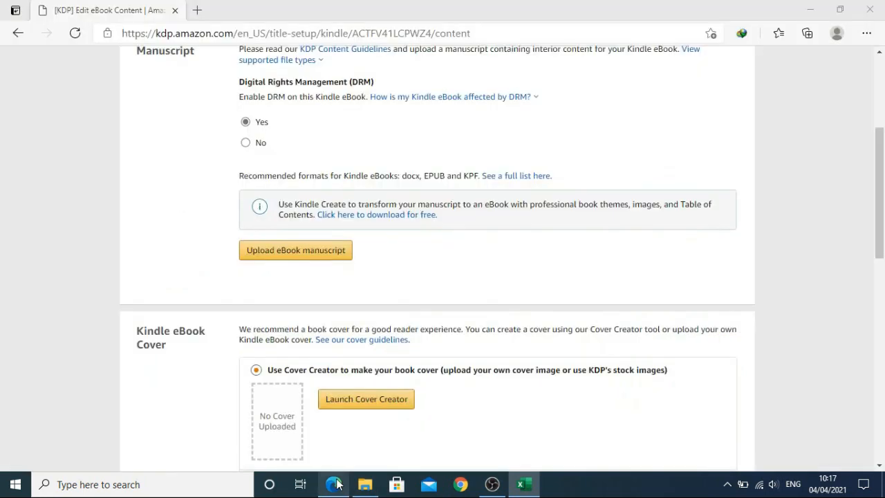
Upload the EPUB manuscript 5.Franz+Kafka+-+The+Metamorphosis from the Books folder inside Books\Uploaded\Pack III 180 Books on Local Disk (G:)
{"action": "left_click", "coordinate": [305, 253]}
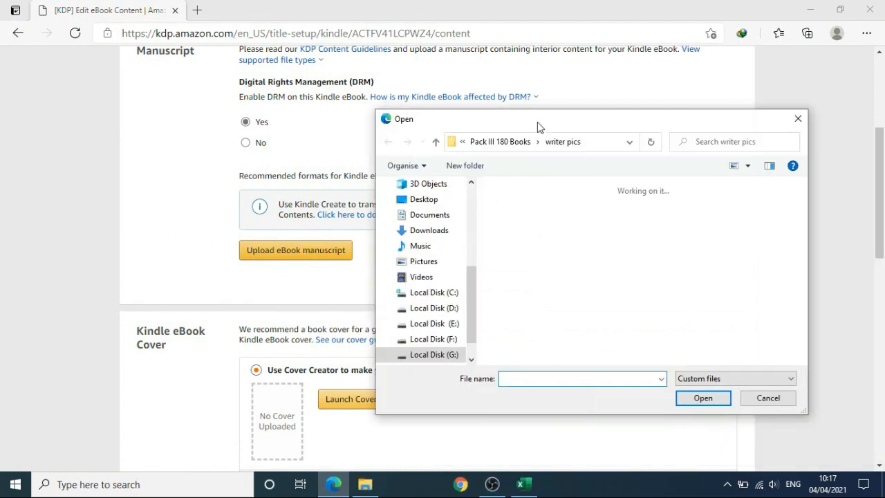
{"action": "left_click", "coordinate": [433, 354]}
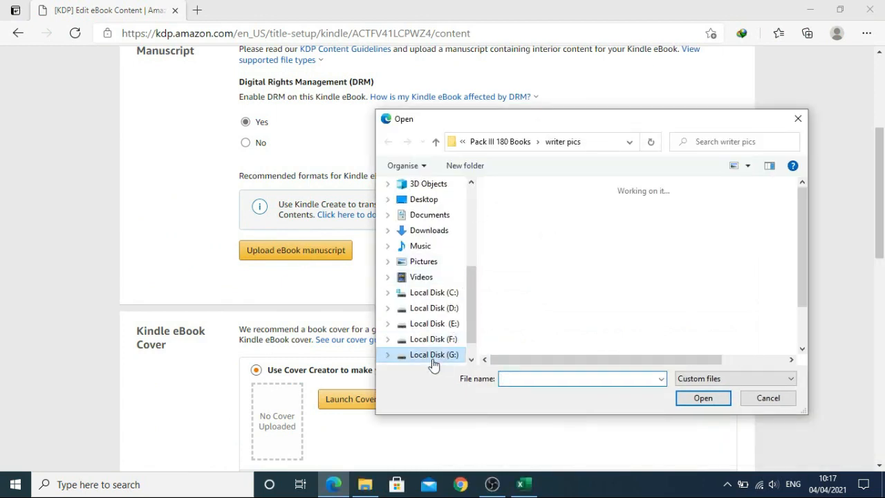
{"action": "double_click", "coordinate": [516, 204]}
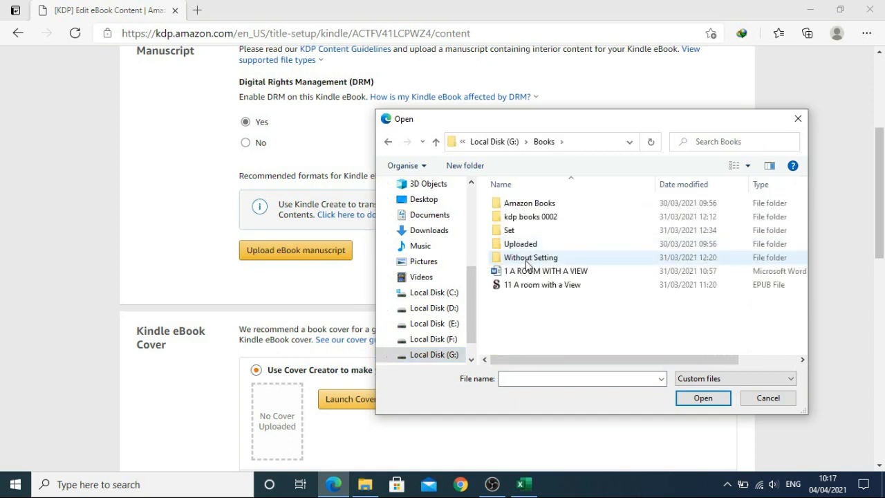
{"action": "double_click", "coordinate": [527, 257]}
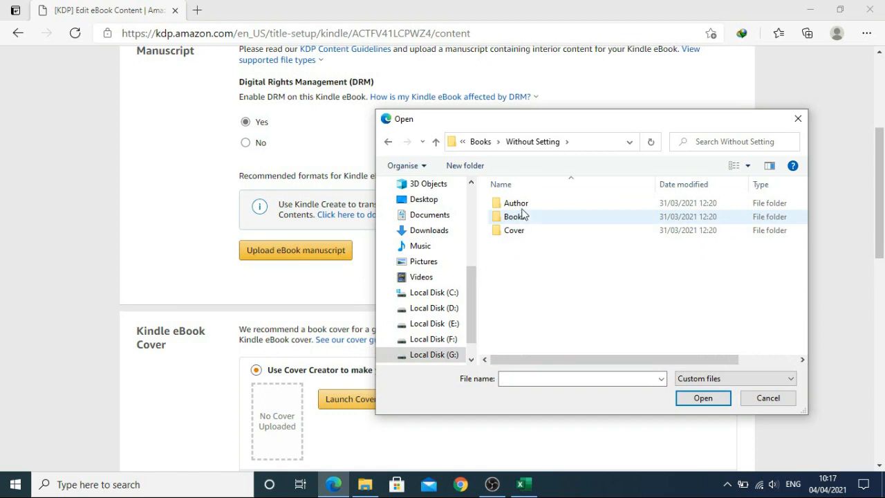
{"action": "left_click", "coordinate": [436, 143]}
{"action": "double_click", "coordinate": [528, 245]}
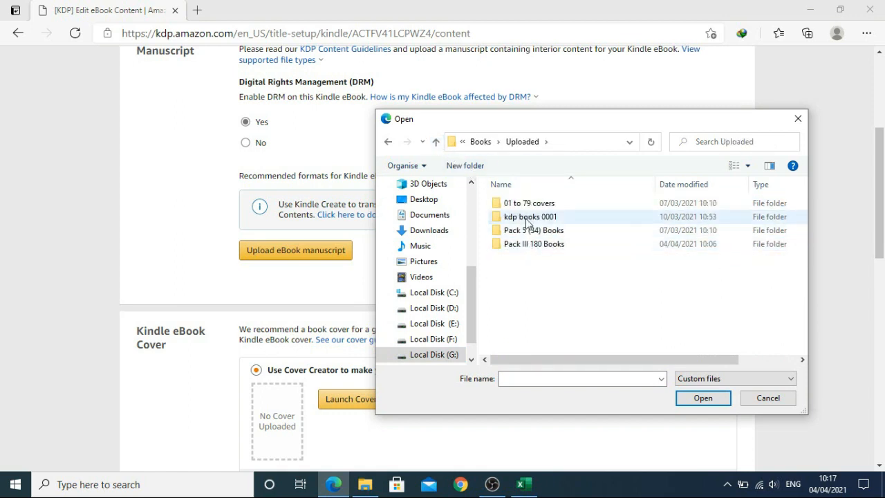
{"action": "double_click", "coordinate": [526, 244]}
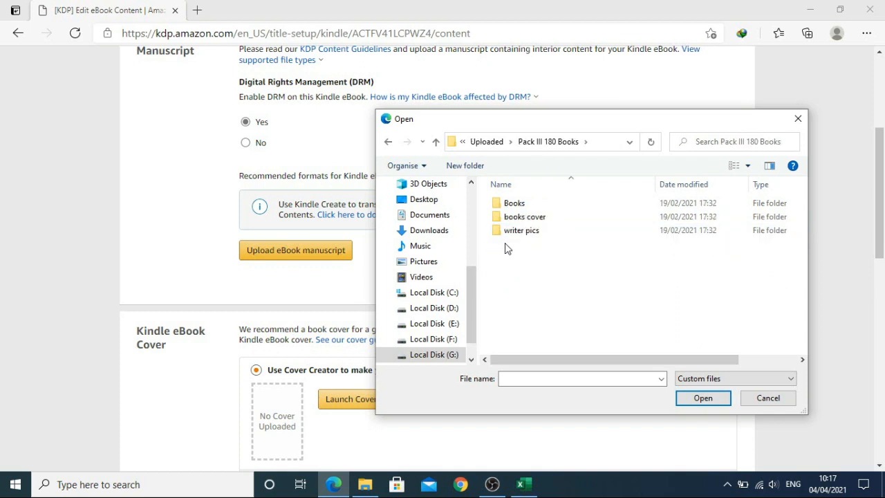
{"action": "double_click", "coordinate": [525, 206]}
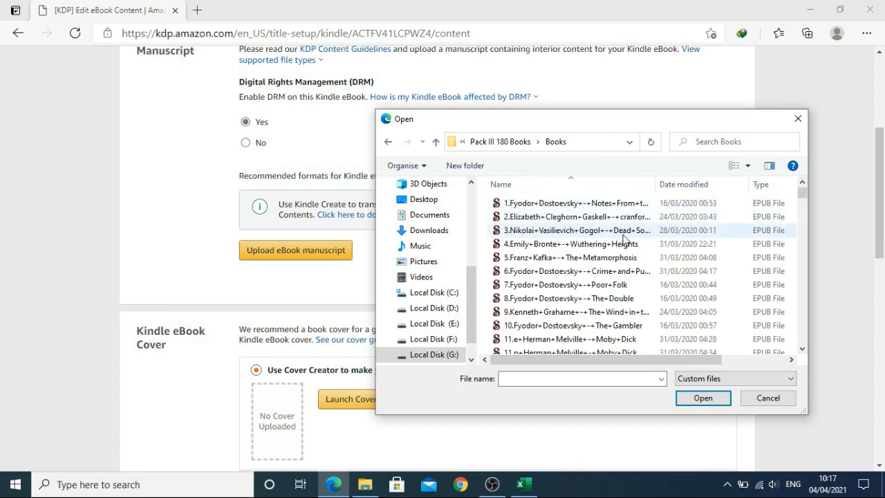
{"action": "left_click", "coordinate": [610, 261]}
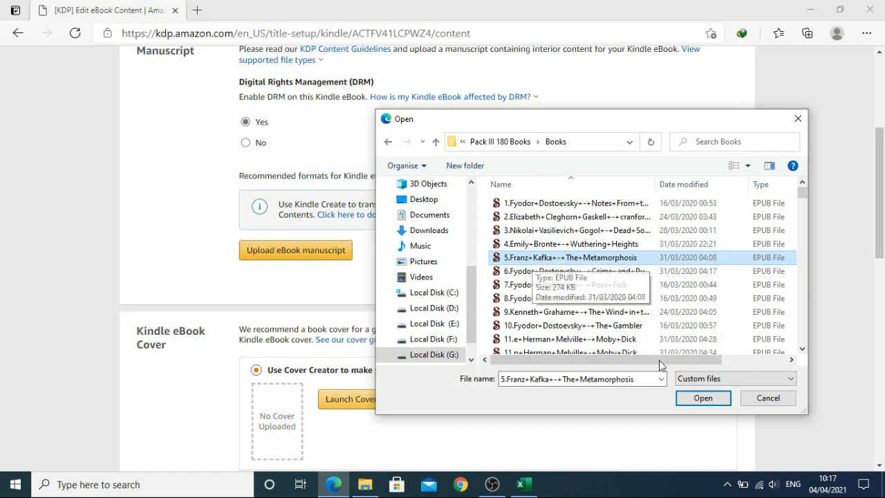
{"action": "left_click", "coordinate": [699, 404]}
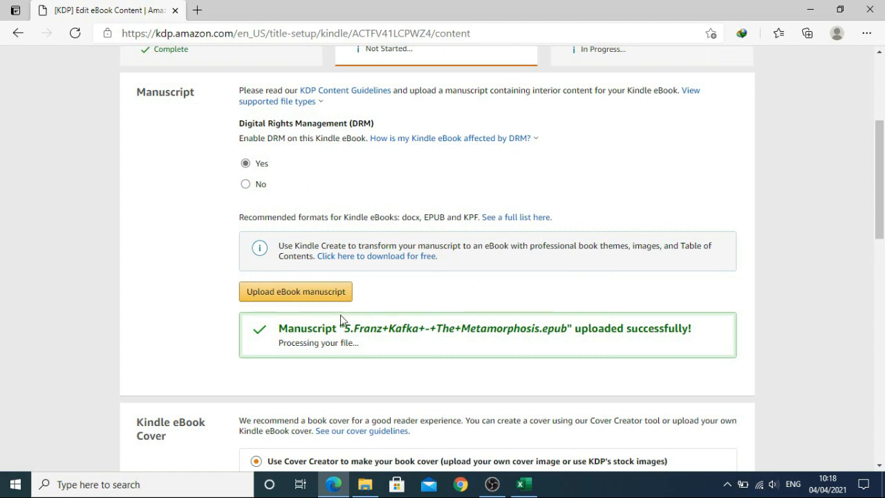
Launch Cover Creator for the Kindle eBook cover and choose to use an image from the computer
{"action": "left_click_drag", "start_coordinate": [880, 155], "coordinate": [883, 226]}
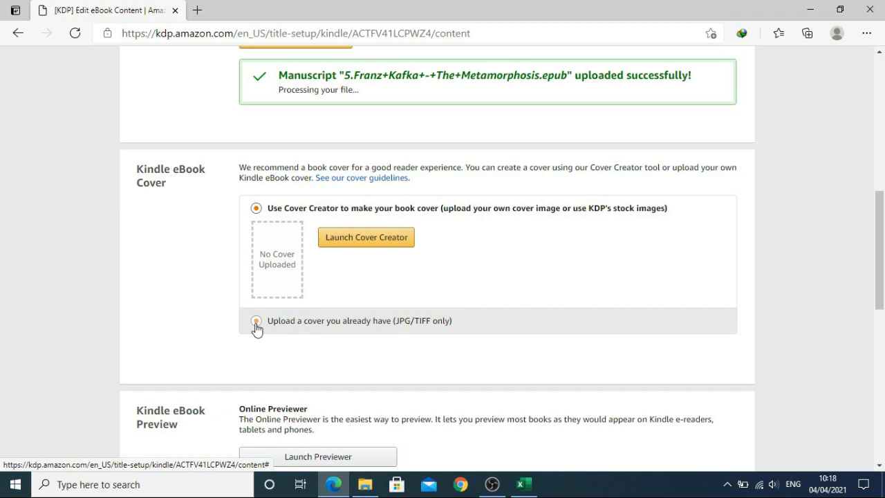
{"action": "left_click", "coordinate": [355, 241]}
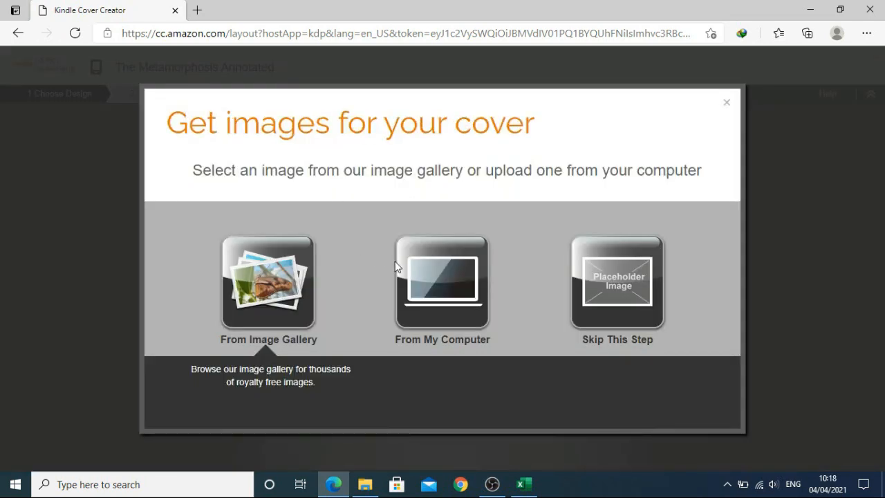
{"action": "mouse_move", "coordinate": [387, 273]}
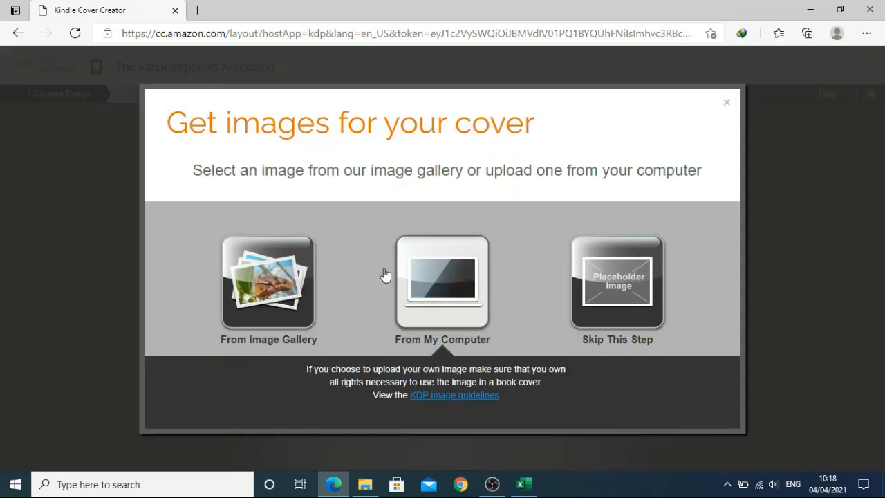
{"action": "left_click", "coordinate": [454, 278]}
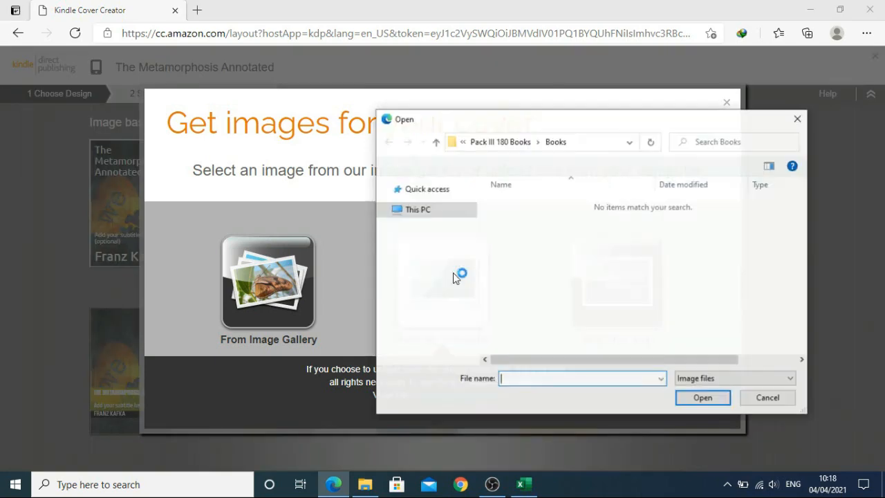
Load the image 5.Wuthering Heights - Emily Bronte from the books cover folder and apply the first image-based design
{"action": "left_click", "coordinate": [435, 141]}
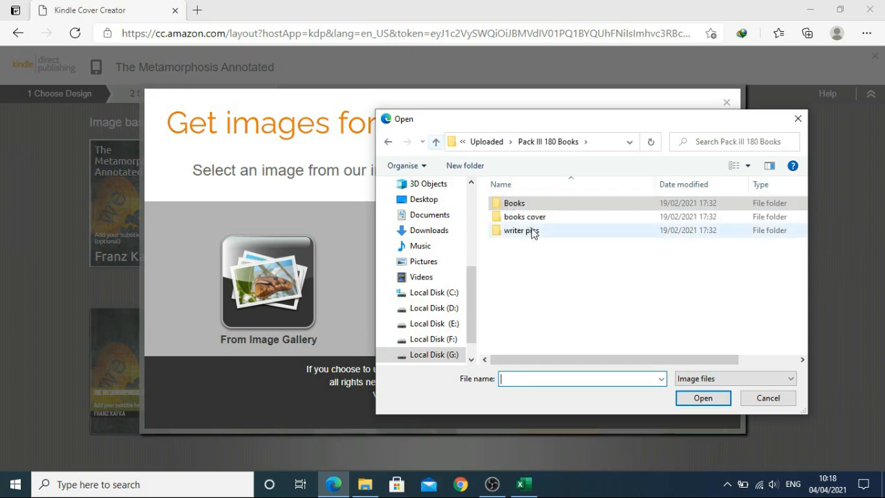
{"action": "left_click", "coordinate": [533, 221]}
{"action": "double_click", "coordinate": [533, 219]}
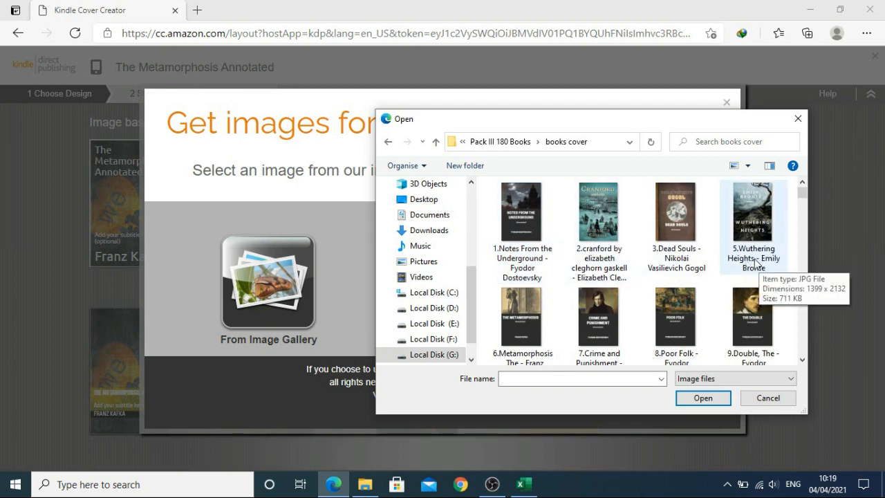
{"action": "key", "text": "Escape"}
{"action": "key", "text": "Escape"}
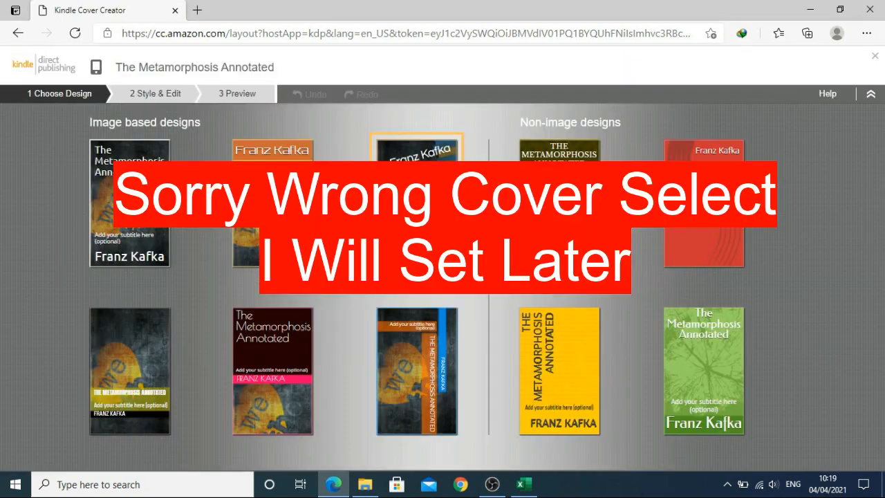
{"action": "left_click", "coordinate": [417, 194]}
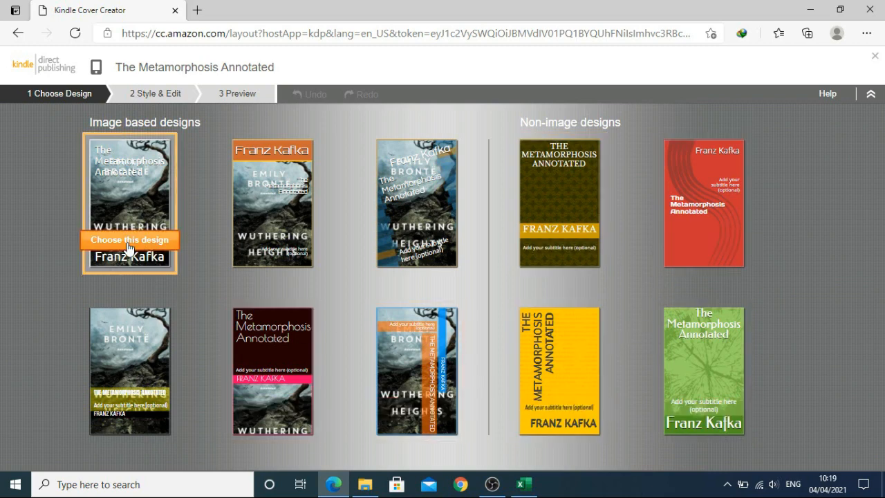
{"action": "left_click", "coordinate": [128, 244]}
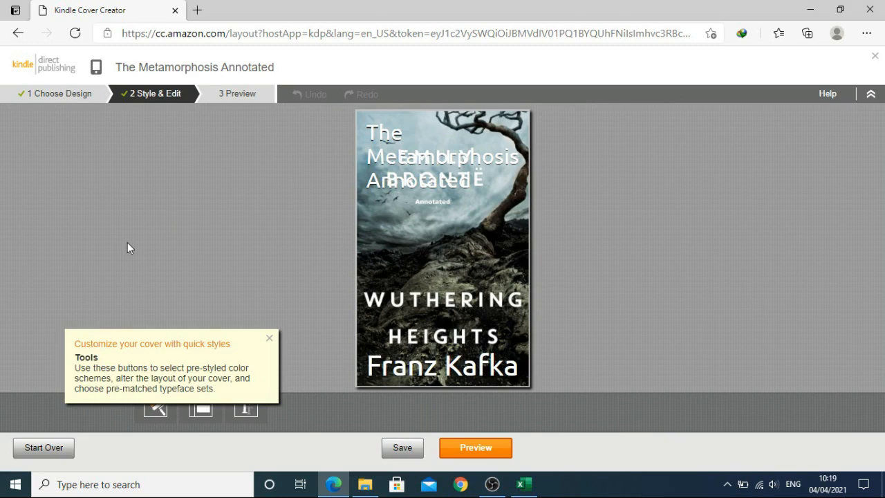
Delete the overlaid title text The Metamorphosis Annotated and the author text Franz Kafka from the cover
{"action": "left_click", "coordinate": [452, 182]}
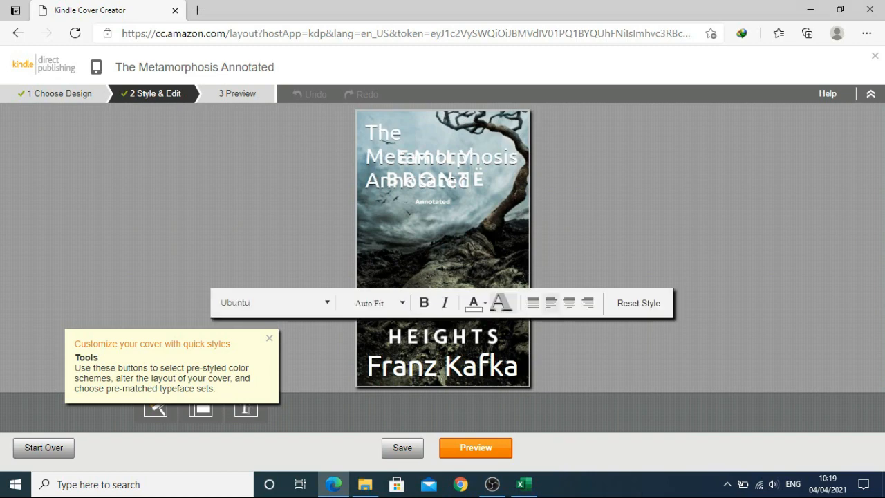
{"action": "key", "text": "BackSpace"}
{"action": "key", "text": "BackSpace"}
{"action": "key", "text": "BackSpace"}
{"action": "key", "text": "BackSpace"}
{"action": "key", "text": "BackSpace"}
{"action": "key", "text": "BackSpace"}
{"action": "key", "text": "BackSpace"}
{"action": "key", "text": "BackSpace"}
{"action": "key", "text": "BackSpace"}
{"action": "key", "text": "BackSpace"}
{"action": "key", "text": "BackSpace"}
{"action": "key", "text": "BackSpace"}
{"action": "key", "text": "BackSpace"}
{"action": "key", "text": "BackSpace"}
{"action": "key", "text": "BackSpace"}
{"action": "key", "text": "BackSpace"}
{"action": "key", "text": "BackSpace"}
{"action": "key", "text": "BackSpace"}
{"action": "key", "text": "BackSpace"}
{"action": "key", "text": "BackSpace"}
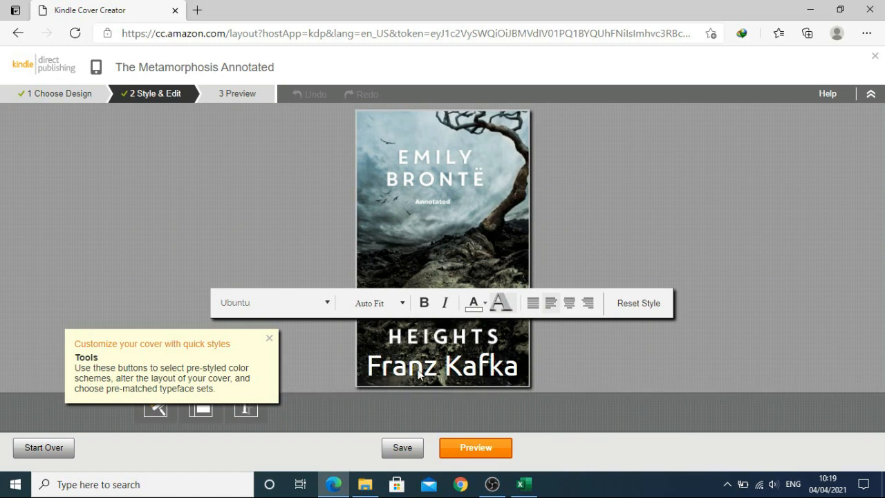
{"action": "left_click", "coordinate": [457, 370]}
{"action": "left_click", "coordinate": [459, 368]}
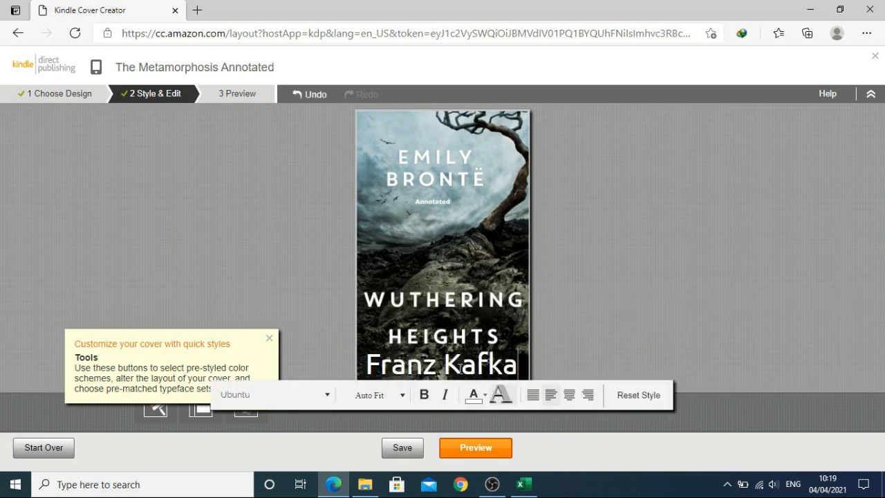
{"action": "key", "text": "BackSpace"}
{"action": "key", "text": "BackSpace"}
{"action": "key", "text": "BackSpace"}
{"action": "key", "text": "BackSpace"}
{"action": "key", "text": "BackSpace"}
{"action": "key", "text": "BackSpace"}
{"action": "key", "text": "BackSpace"}
{"action": "key", "text": "BackSpace"}
{"action": "key", "text": "BackSpace"}
{"action": "key", "text": "BackSpace"}
{"action": "key", "text": "BackSpace"}
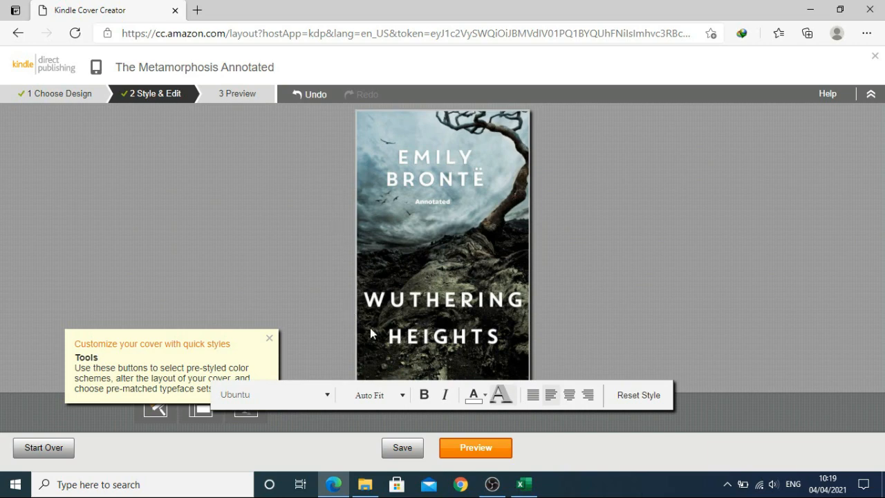
Preview the finished cover, then save and submit it to the eBook
{"action": "left_click", "coordinate": [477, 448]}
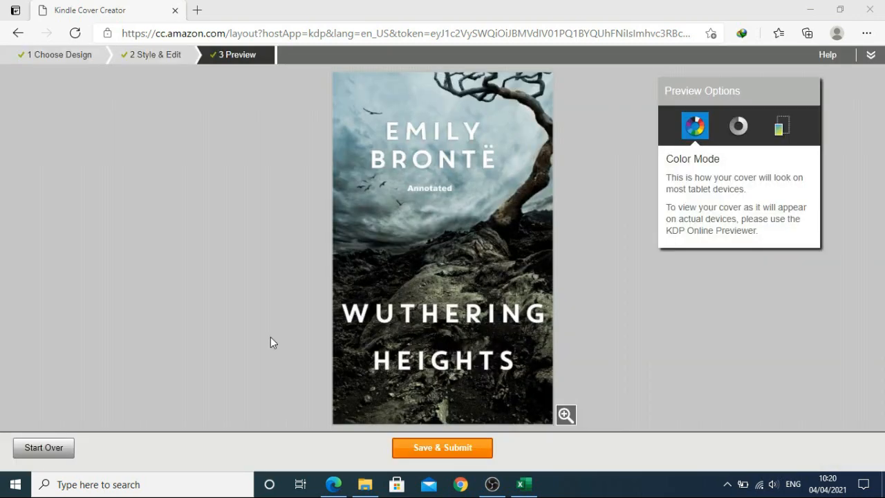
{"action": "left_click", "coordinate": [436, 449]}
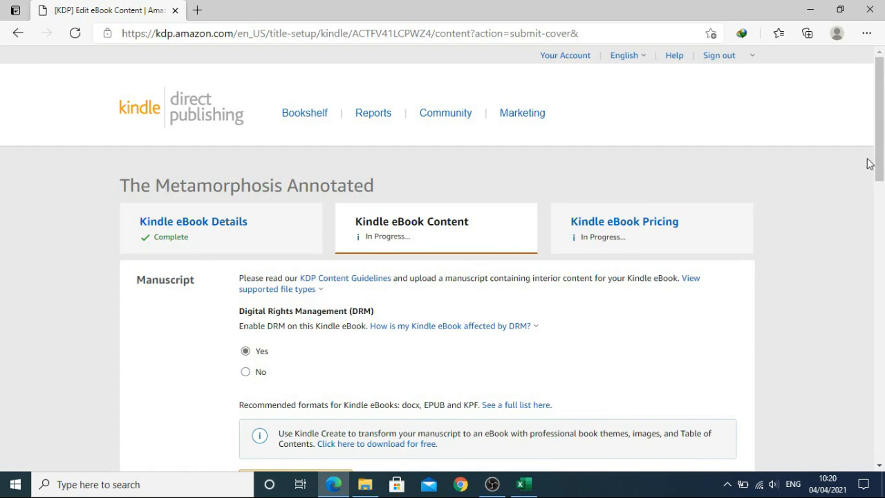
Leave the optional ISBN and Publisher fields empty, then save the eBook content and continue to the Pricing stage
{"action": "left_click_drag", "start_coordinate": [869, 162], "coordinate": [869, 271]}
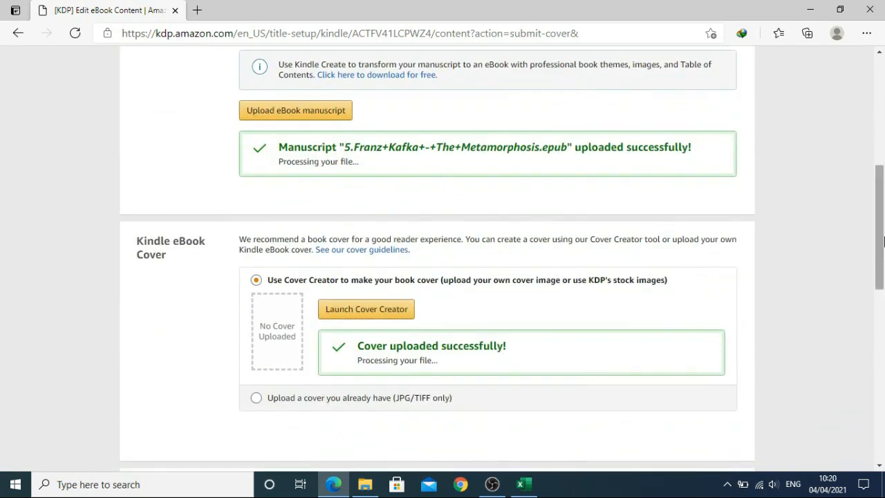
{"action": "left_click_drag", "start_coordinate": [874, 241], "coordinate": [874, 330]}
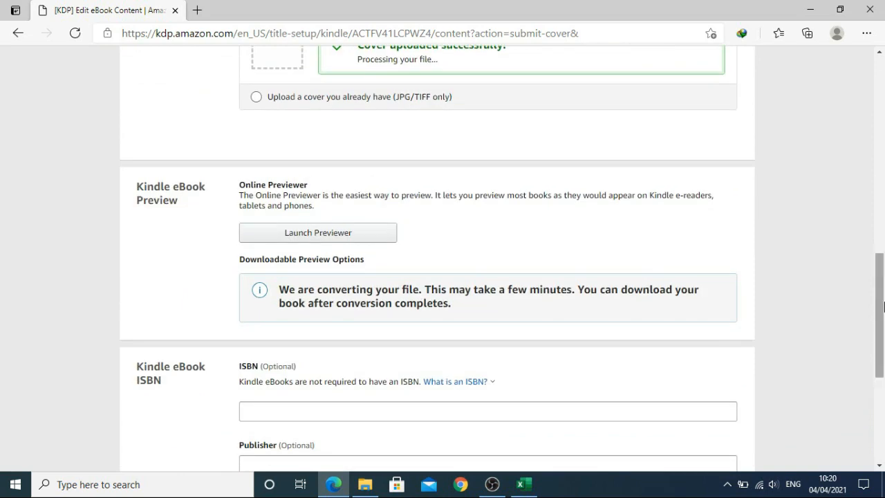
{"action": "scroll", "coordinate": [878, 328], "scroll_direction": "down", "scroll_amount": 2}
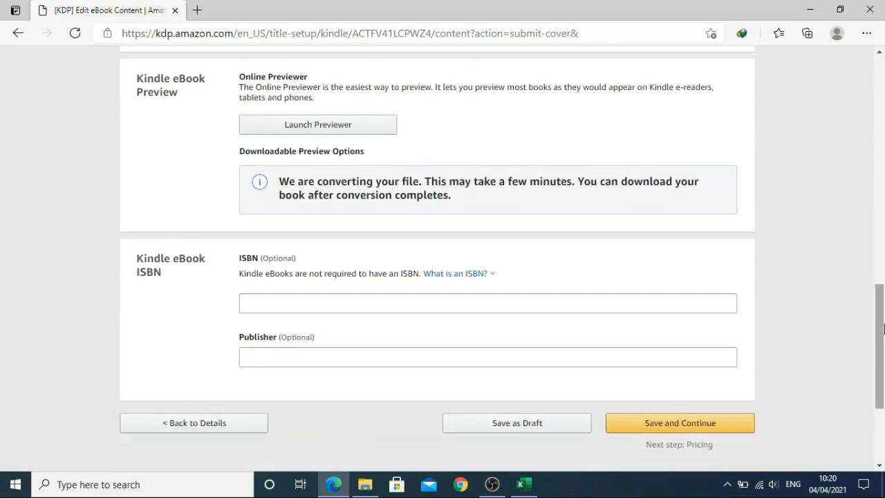
{"action": "scroll", "coordinate": [512, 318], "scroll_direction": "down", "scroll_amount": 1}
{"action": "left_click", "coordinate": [306, 269]}
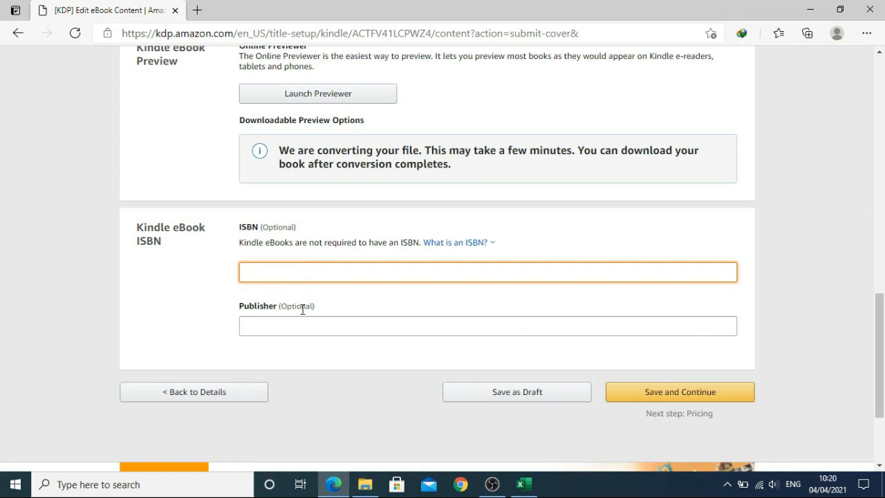
{"action": "left_click", "coordinate": [318, 323]}
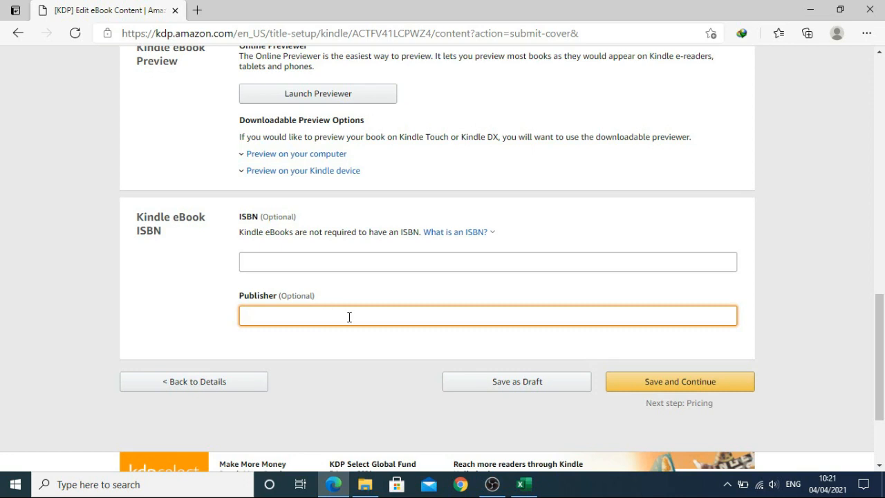
{"action": "left_click", "coordinate": [644, 385]}
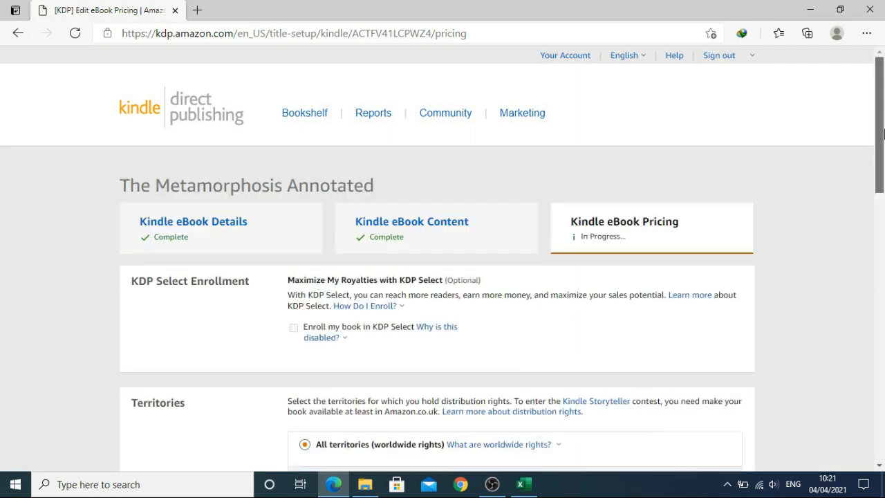
Set the list price for the Amazon.com primary marketplace to 4 USD
{"action": "left_click_drag", "start_coordinate": [881, 135], "coordinate": [882, 191]}
{"action": "scroll", "coordinate": [691, 194], "scroll_direction": "down", "scroll_amount": 2}
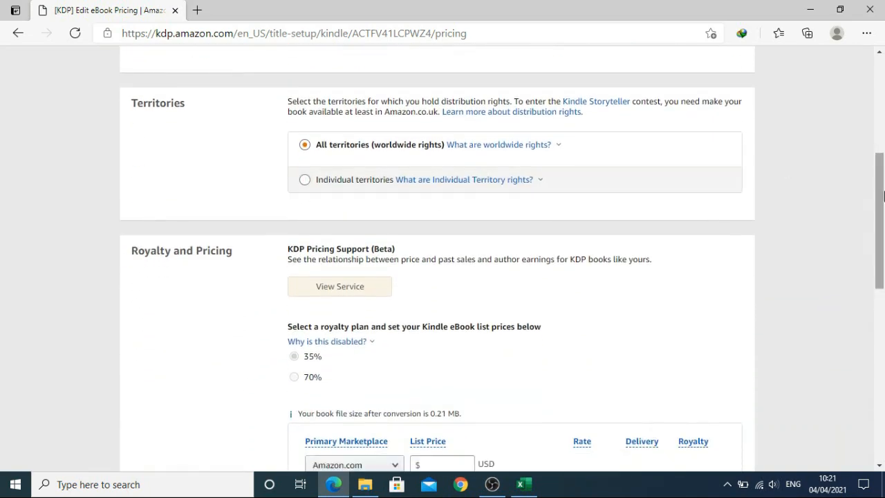
{"action": "left_click_drag", "start_coordinate": [881, 196], "coordinate": [882, 253]}
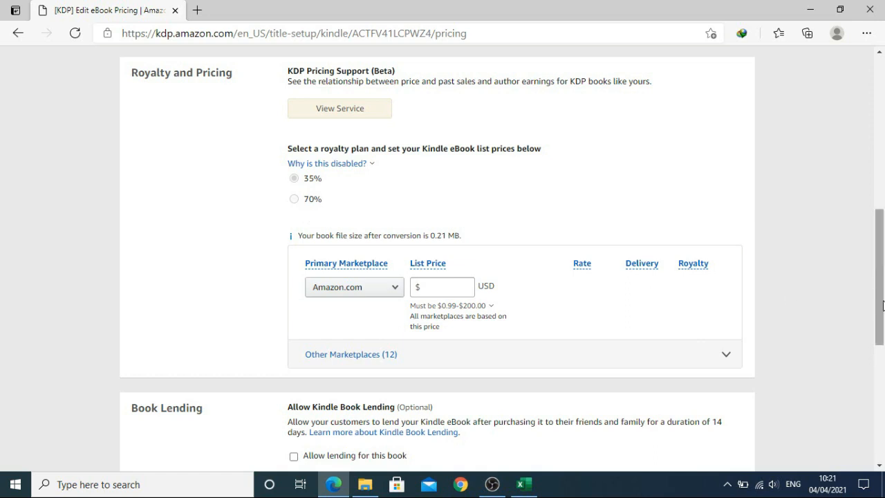
{"action": "left_click_drag", "start_coordinate": [882, 279], "coordinate": [883, 297]}
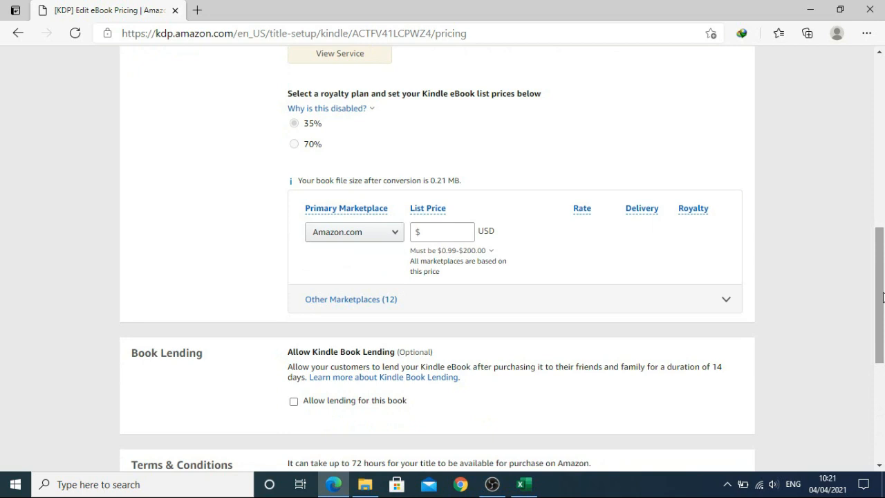
{"action": "left_click", "coordinate": [438, 232]}
{"action": "type", "text": "4"}
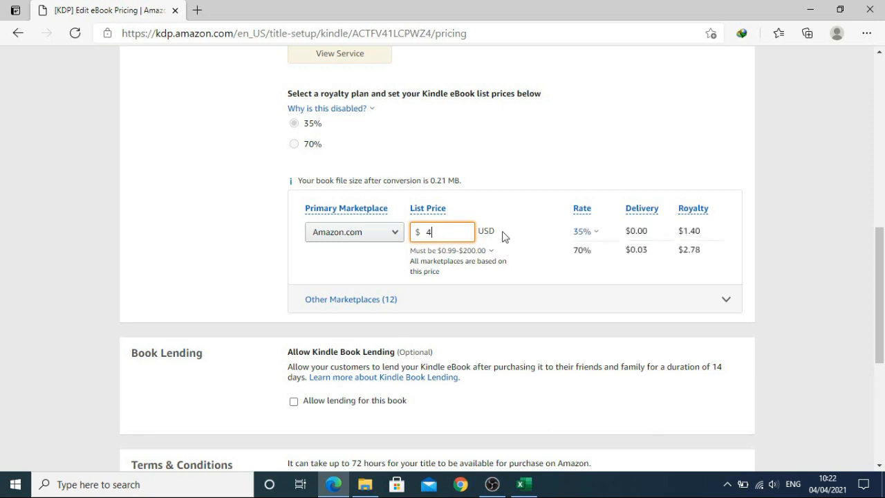
Check the royalty amounts for the entered list price and the explanation of the allowed price range
{"action": "left_click", "coordinate": [692, 234]}
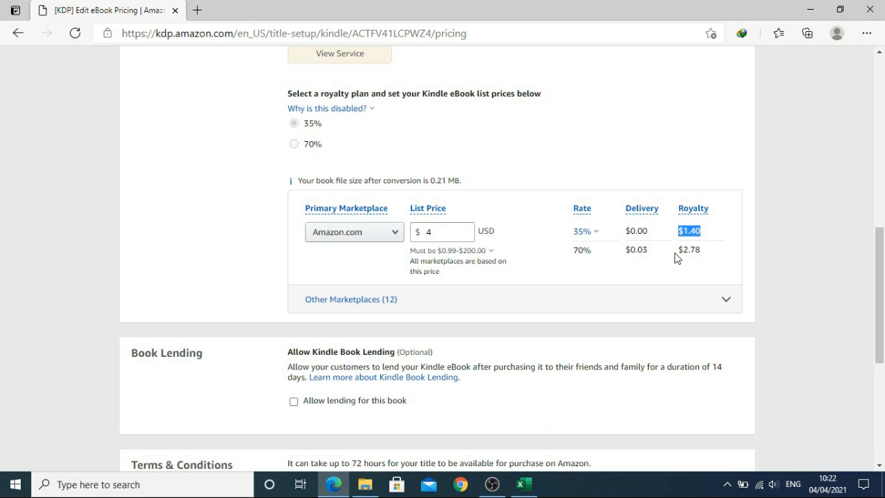
{"action": "left_click", "coordinate": [791, 242]}
{"action": "mouse_move", "coordinate": [447, 253]}
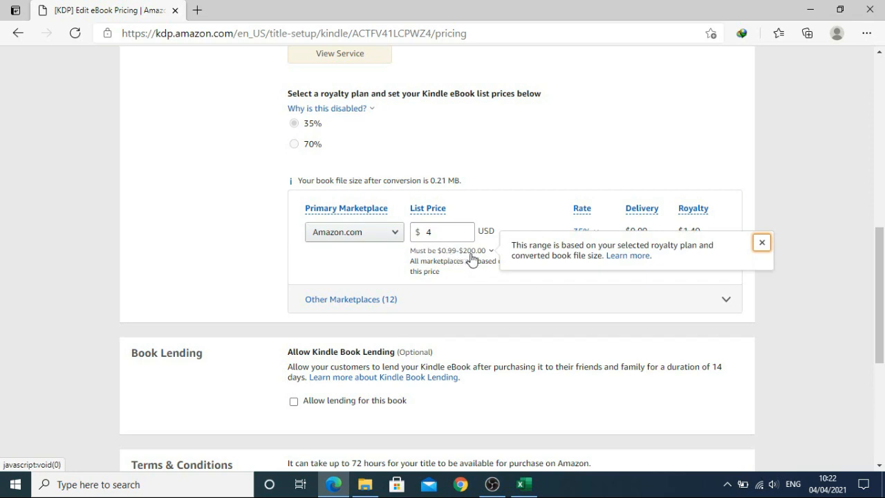
{"action": "left_click", "coordinate": [433, 237]}
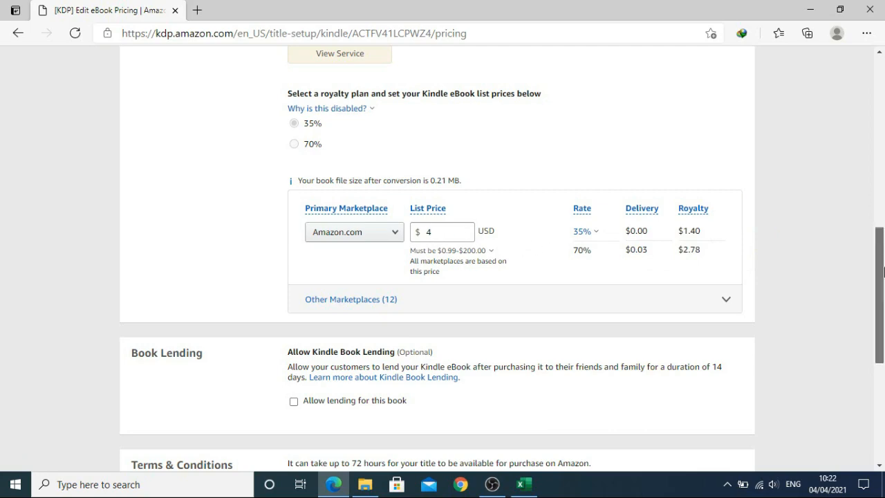
Publish the Kindle eBook without allowing book lending and close the submission message
{"action": "scroll", "coordinate": [816, 242], "scroll_direction": "down", "scroll_amount": 3}
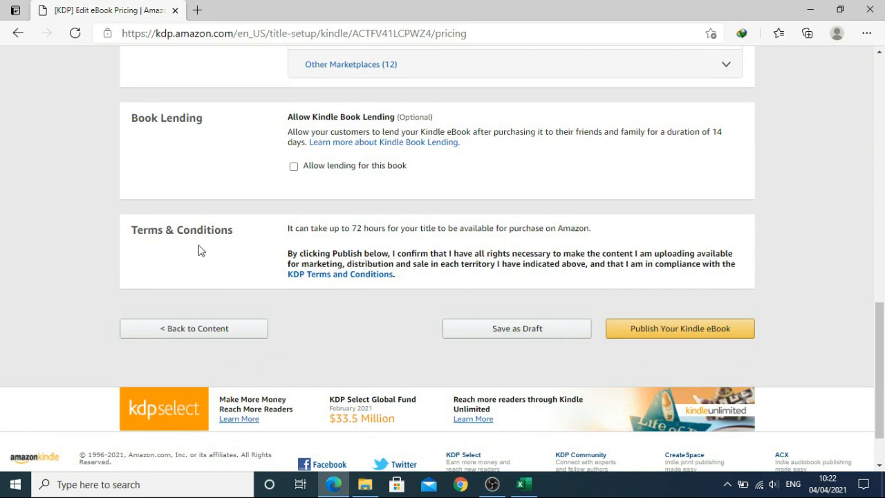
{"action": "left_click", "coordinate": [678, 334]}
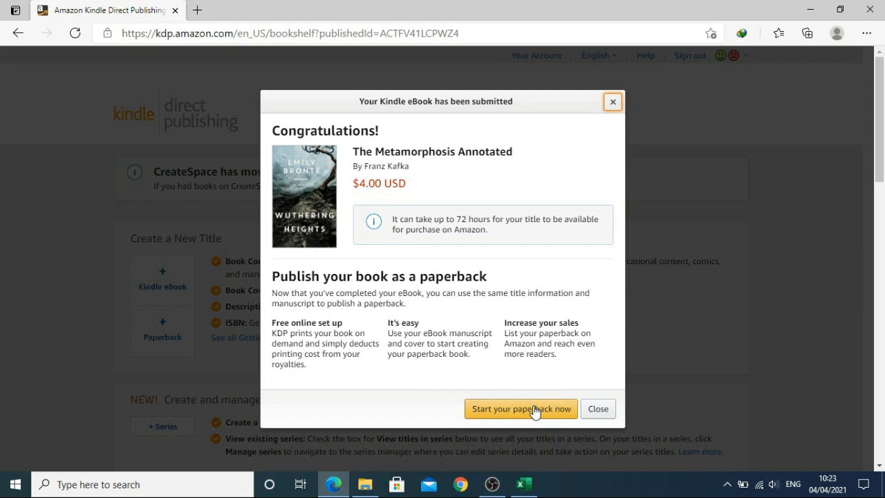
{"action": "left_click", "coordinate": [597, 411]}
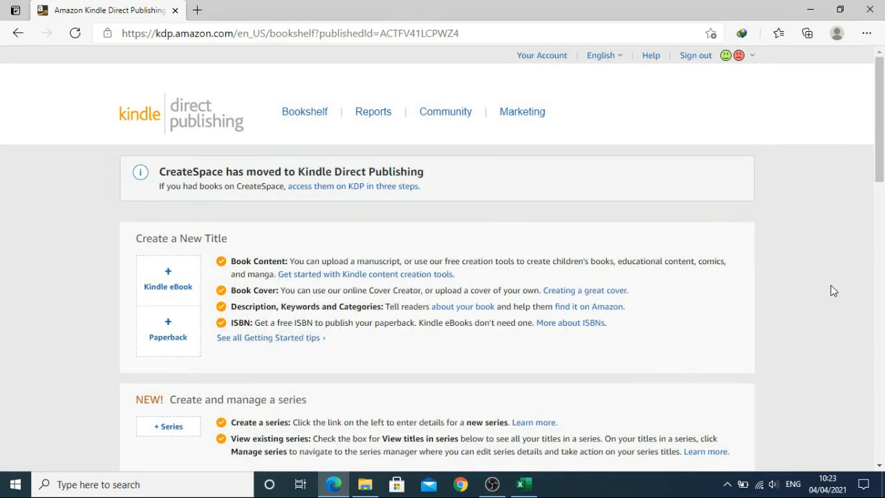
Check The Metamorphosis Annotated under Your Books on the Bookshelf and start creating its paperback edition
{"action": "left_click_drag", "start_coordinate": [883, 138], "coordinate": [883, 186]}
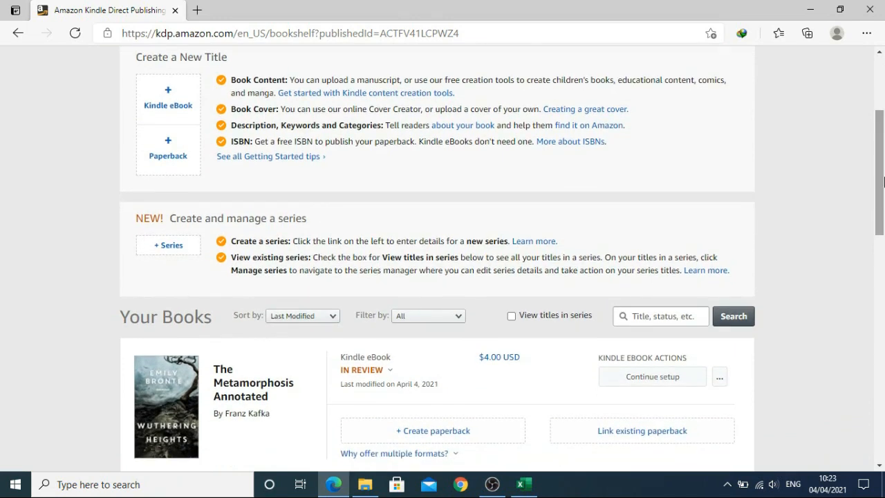
{"action": "scroll", "coordinate": [883, 177], "scroll_direction": "down", "scroll_amount": 1}
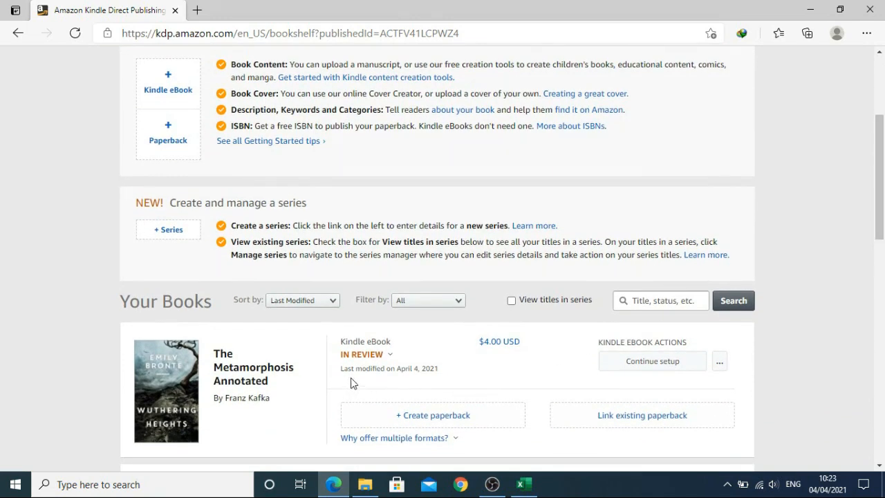
{"action": "mouse_move", "coordinate": [344, 359]}
{"action": "left_click", "coordinate": [459, 418]}
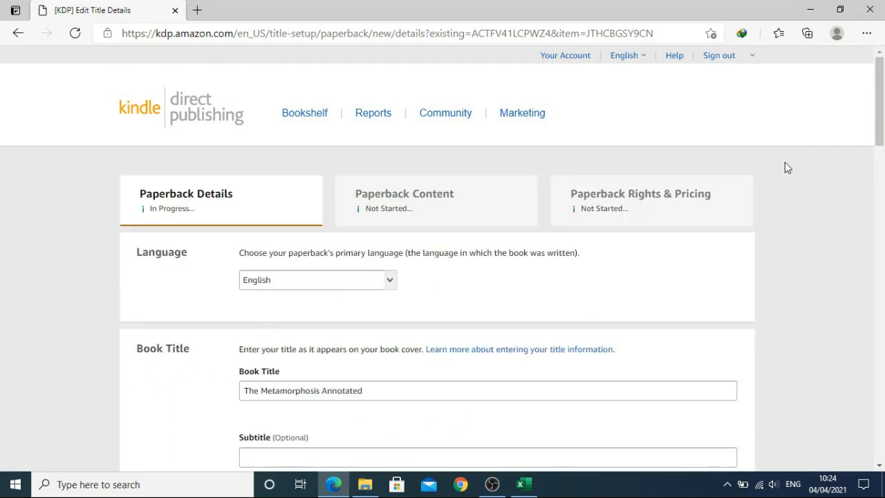
{"action": "scroll", "coordinate": [883, 100], "scroll_direction": "down", "scroll_amount": 3}
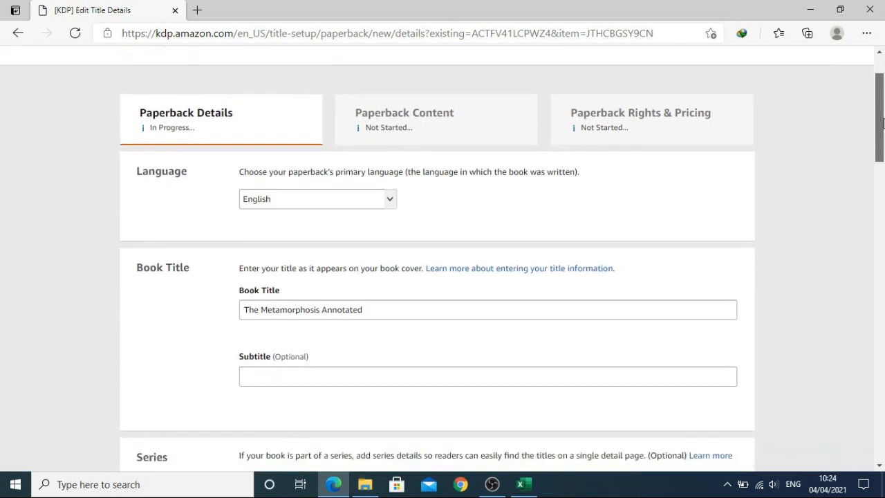
Review the prefilled paperback title, author, description, publishing rights and categories, then save the details and continue to the paperback content
{"action": "left_click", "coordinate": [379, 165]}
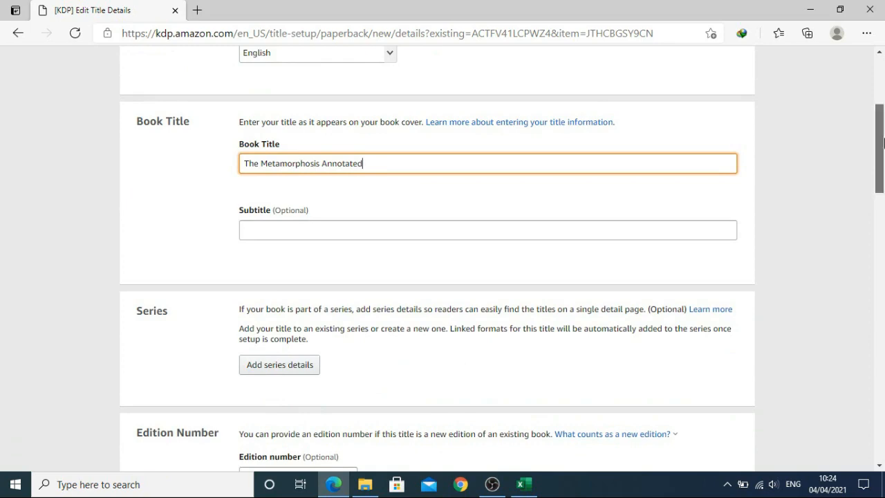
{"action": "scroll", "coordinate": [883, 192], "scroll_direction": "down", "scroll_amount": 3}
{"action": "scroll", "coordinate": [883, 192], "scroll_direction": "down", "scroll_amount": 2}
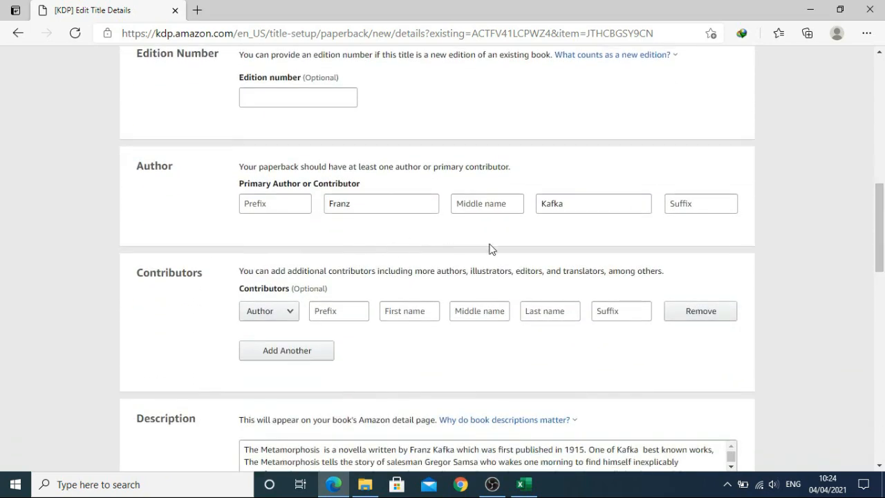
{"action": "scroll", "coordinate": [882, 266], "scroll_direction": "down", "scroll_amount": 3}
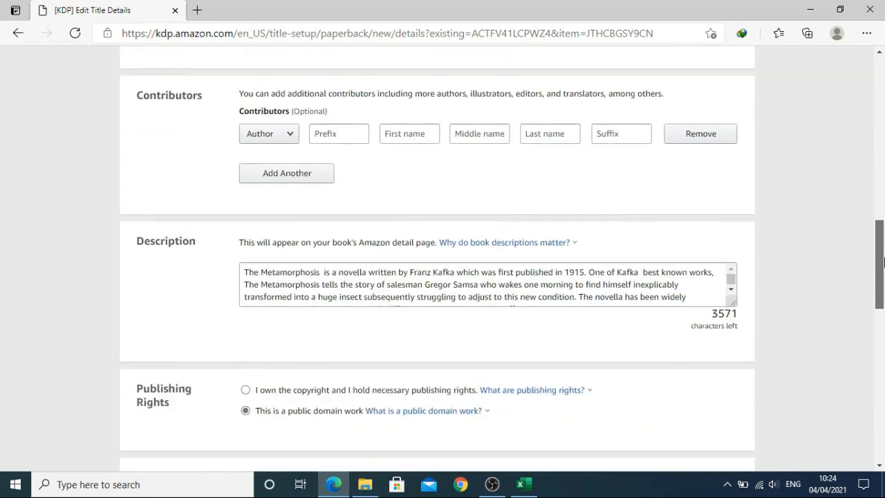
{"action": "scroll", "coordinate": [507, 176], "scroll_direction": "down", "scroll_amount": 2}
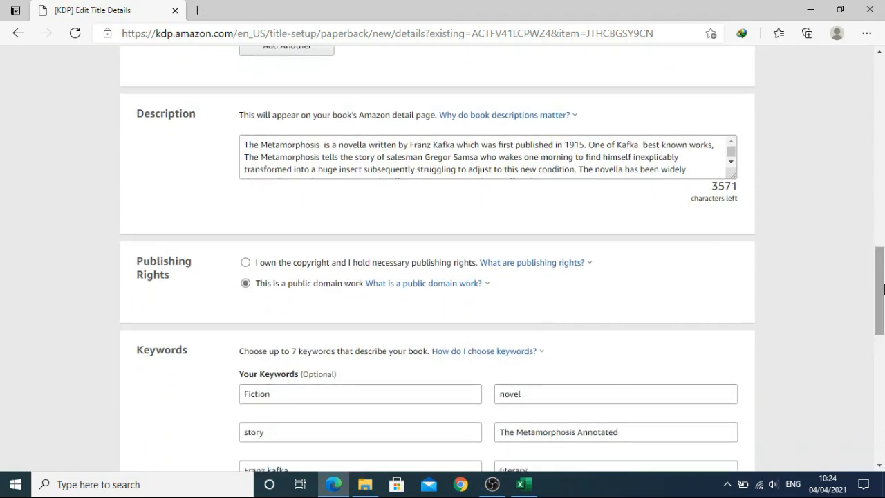
{"action": "left_click", "coordinate": [506, 175]}
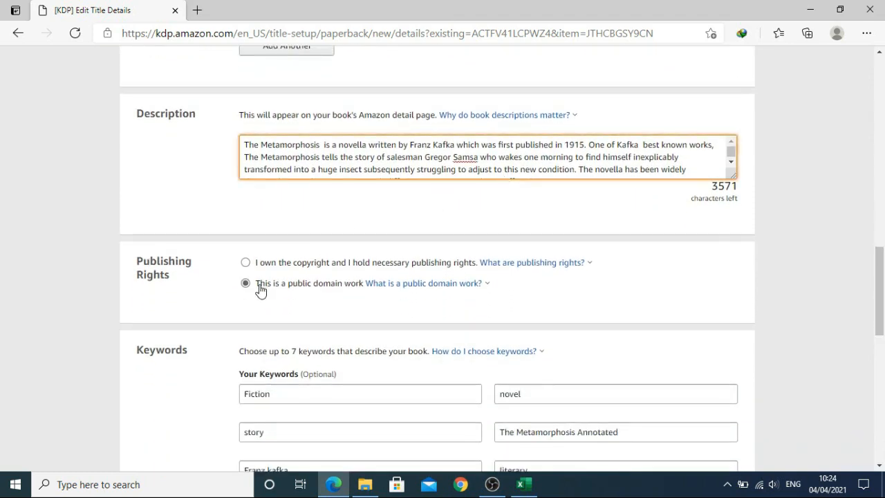
{"action": "left_click_drag", "start_coordinate": [882, 287], "coordinate": [882, 387]}
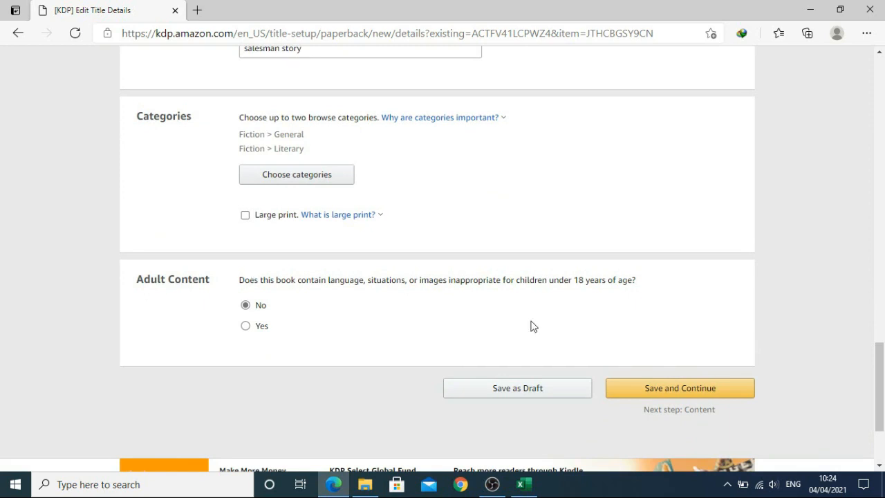
{"action": "left_click", "coordinate": [631, 386]}
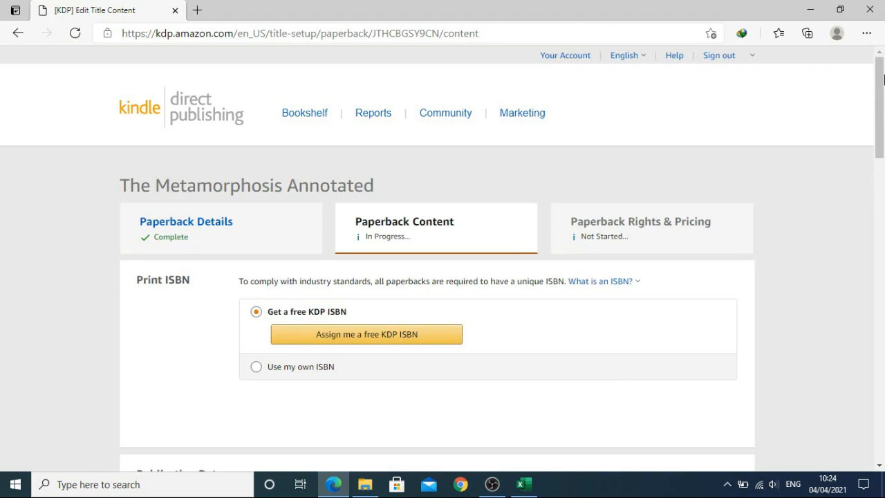
Assign a free KDP ISBN to the paperback and confirm the assignment
{"action": "scroll", "coordinate": [882, 83], "scroll_direction": "down", "scroll_amount": 3}
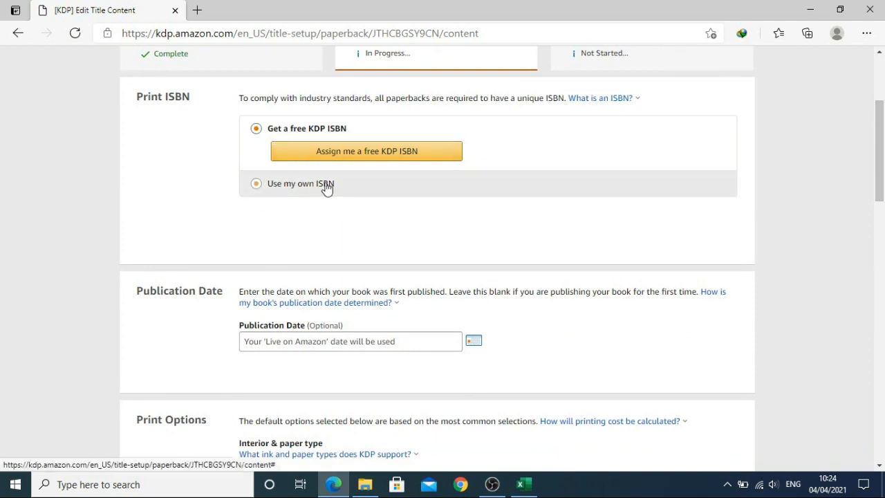
{"action": "left_click", "coordinate": [367, 152]}
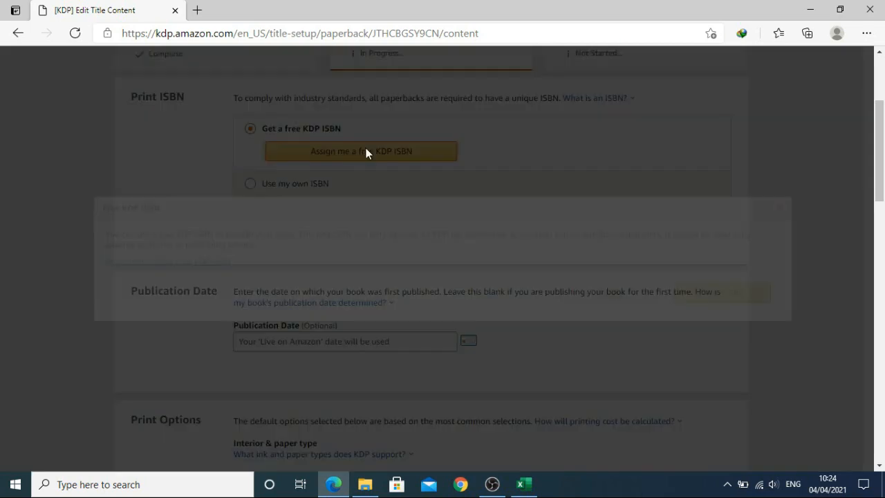
{"action": "left_click", "coordinate": [723, 293]}
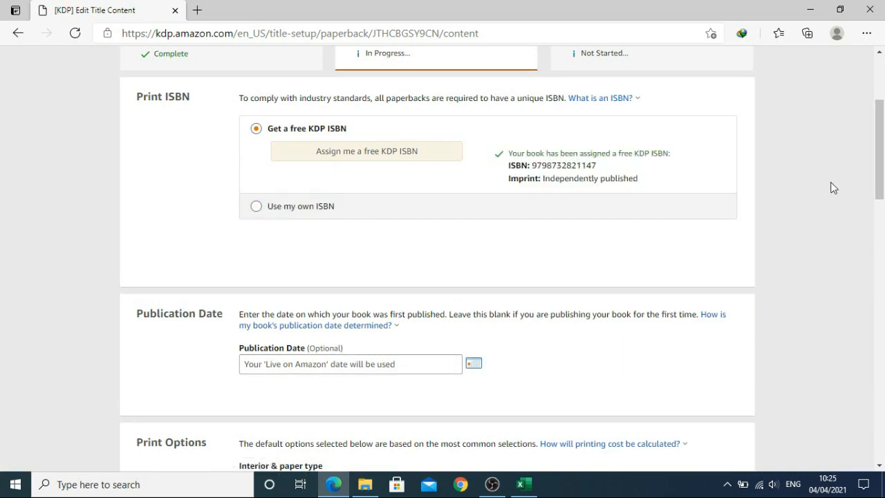
Set the paperback's trim size to 5.5 x 8.5 in
{"action": "scroll", "coordinate": [883, 160], "scroll_direction": "down", "scroll_amount": 3}
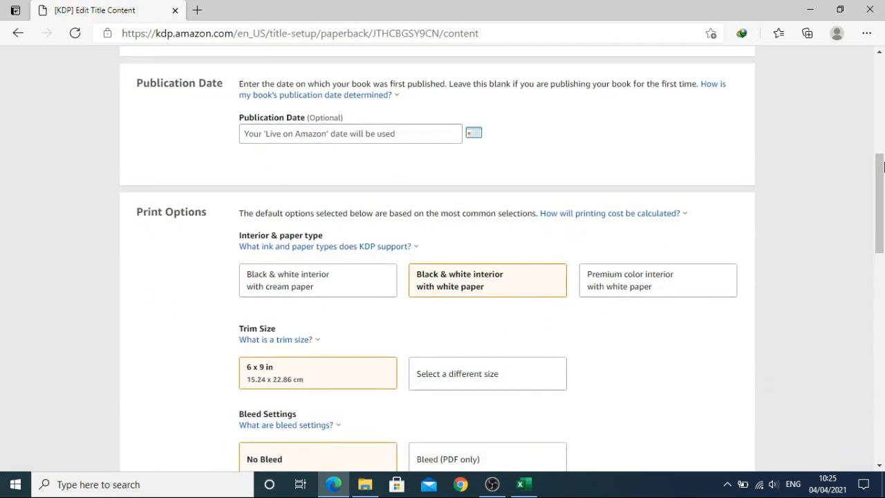
{"action": "scroll", "coordinate": [883, 185], "scroll_direction": "down", "scroll_amount": 2}
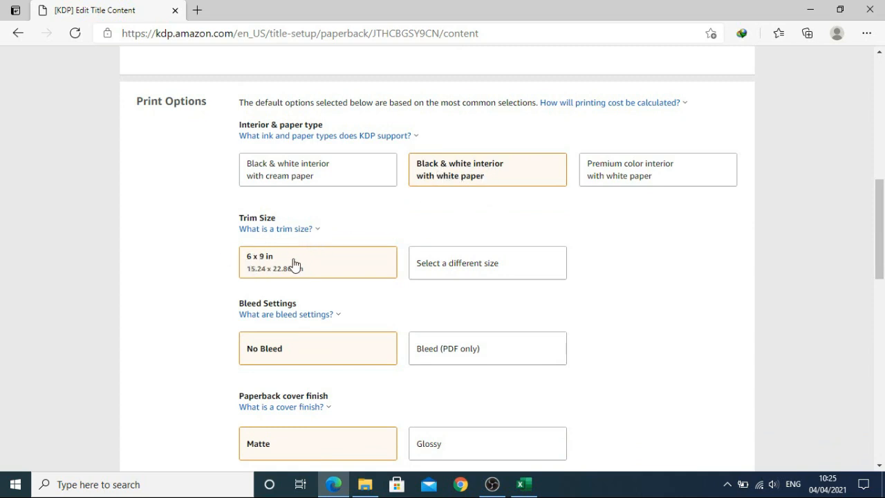
{"action": "left_click", "coordinate": [484, 276]}
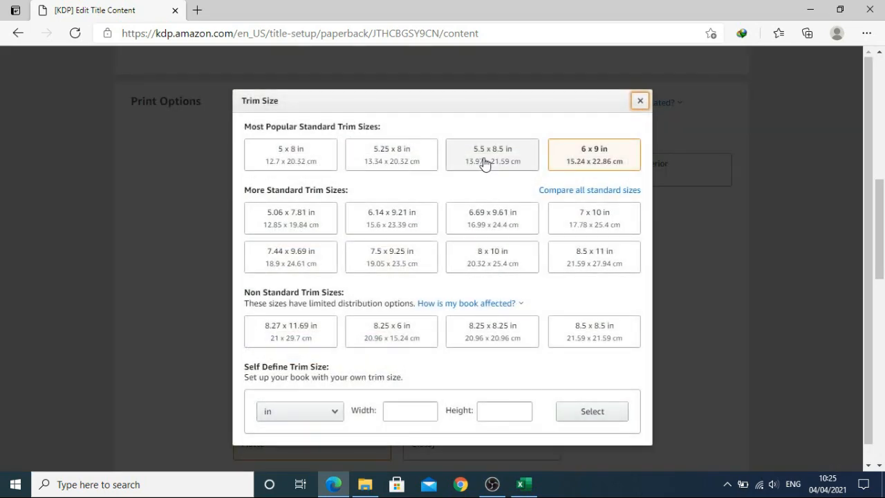
{"action": "left_click", "coordinate": [483, 163]}
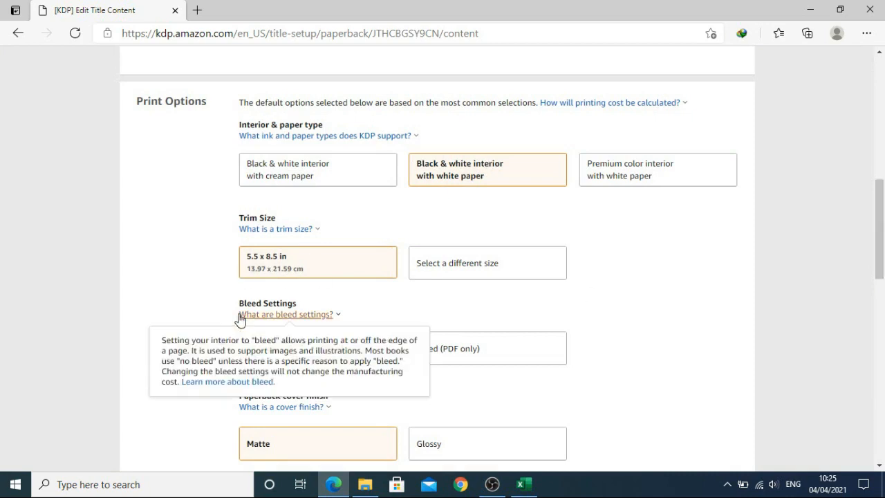
Upload 5.Franz+Kafka+-+The+Metamorphosis.epub from the Books folder as the paperback manuscript
{"action": "scroll", "coordinate": [594, 290], "scroll_direction": "down", "scroll_amount": 2}
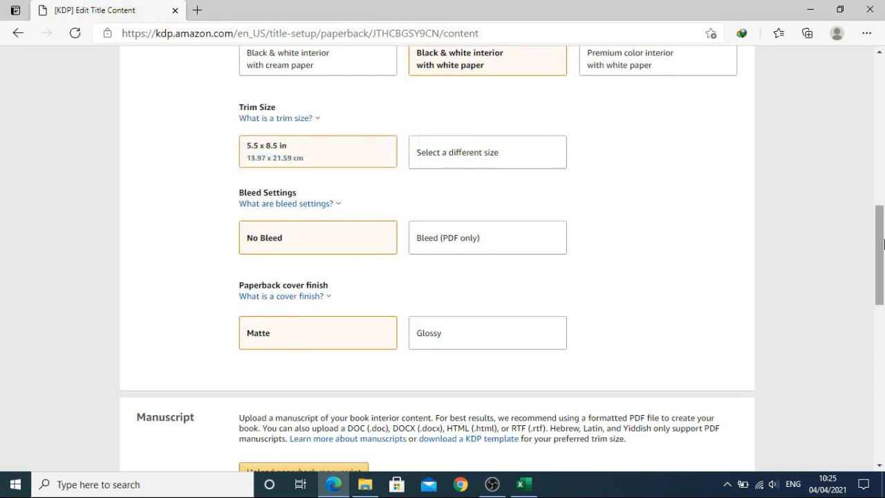
{"action": "left_click_drag", "start_coordinate": [882, 242], "coordinate": [882, 293]}
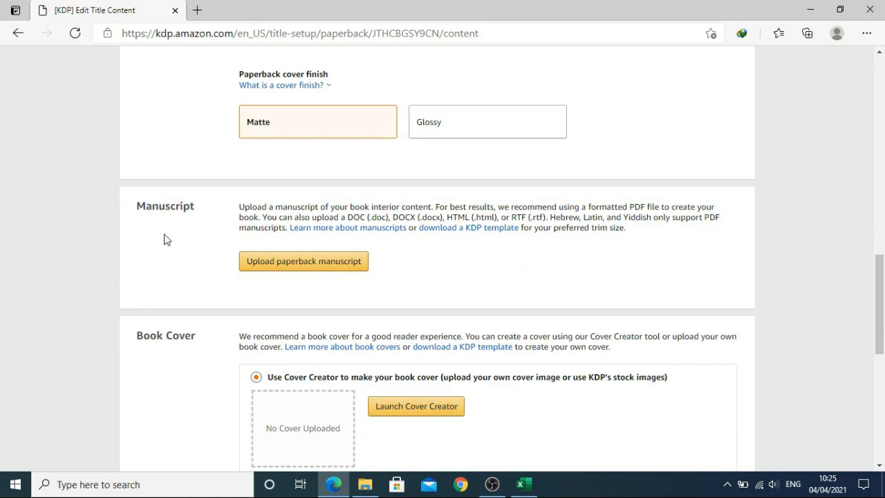
{"action": "left_click", "coordinate": [293, 268]}
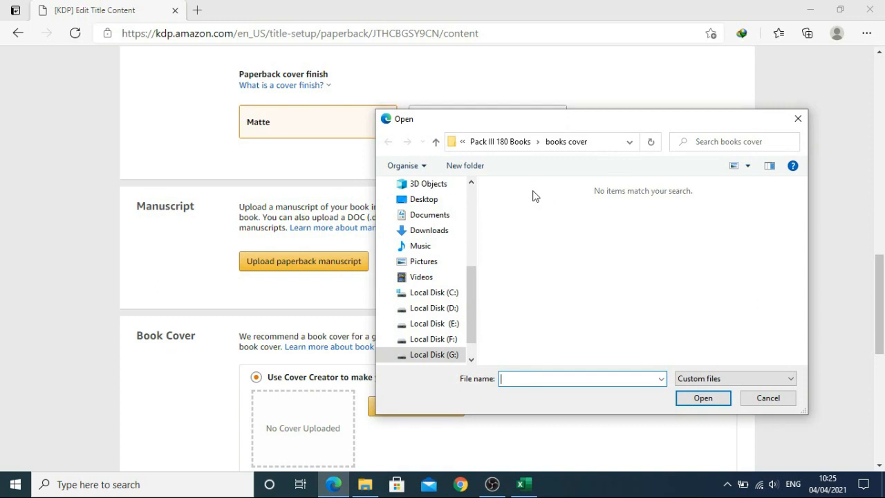
{"action": "left_click", "coordinate": [434, 142]}
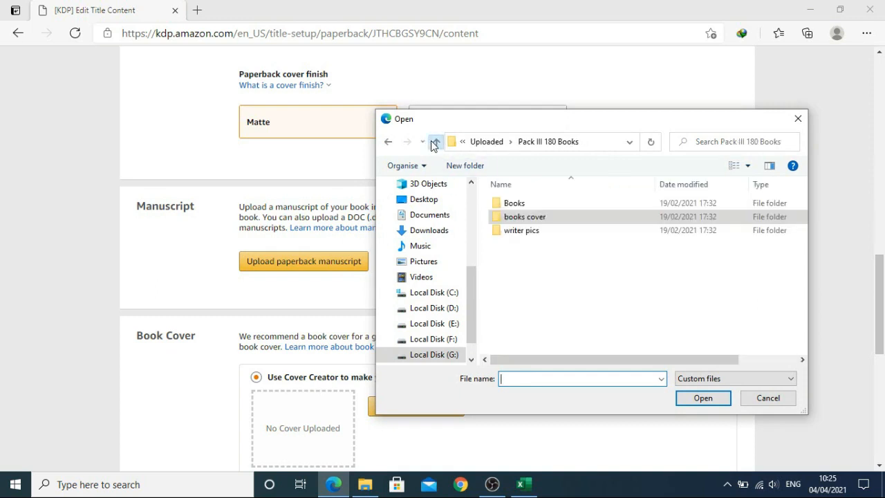
{"action": "double_click", "coordinate": [525, 206]}
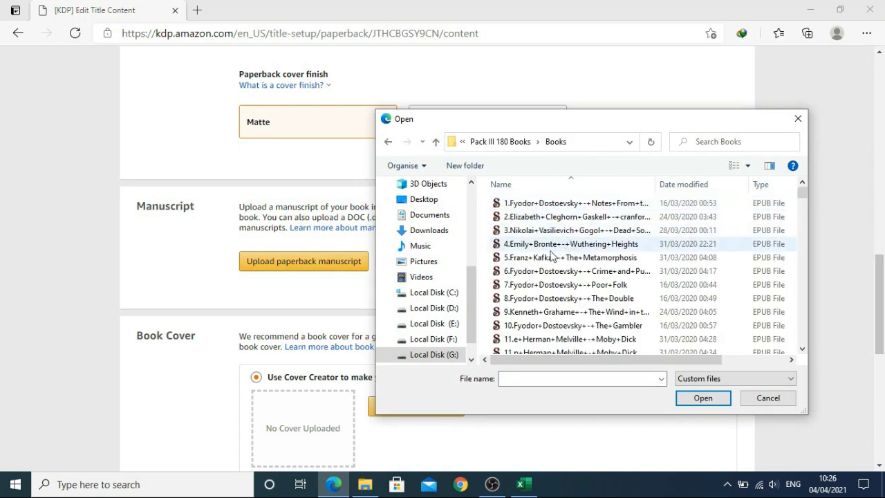
{"action": "double_click", "coordinate": [603, 260]}
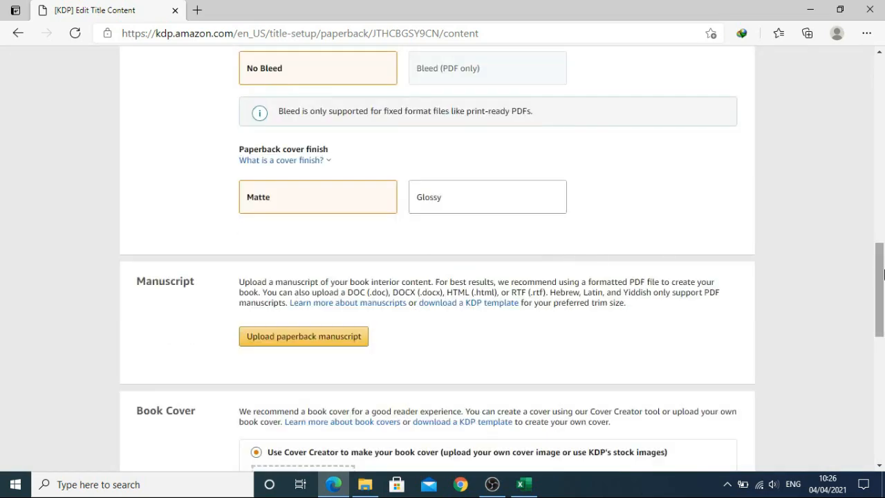
Launch Cover Creator and upload the image "6.Metamorphosis, The - Franz Kafka" from the books cover folder for the paperback cover
{"action": "left_click_drag", "start_coordinate": [879, 273], "coordinate": [883, 329]}
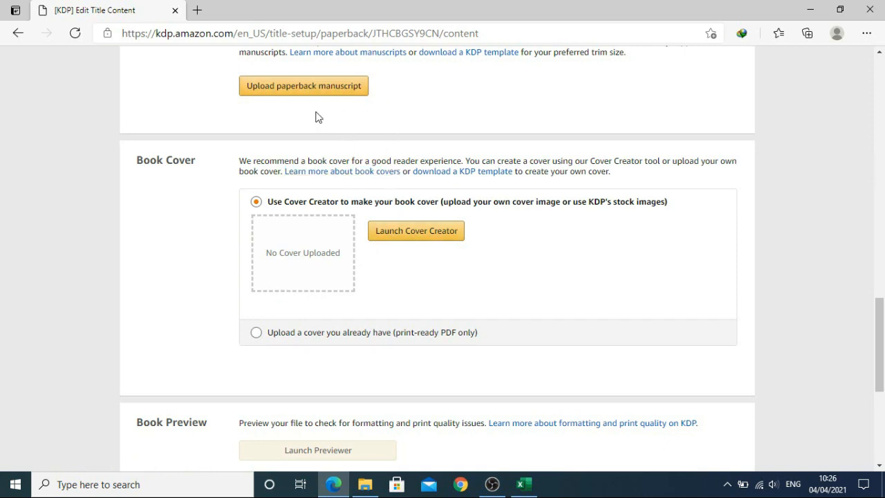
{"action": "left_click", "coordinate": [406, 235]}
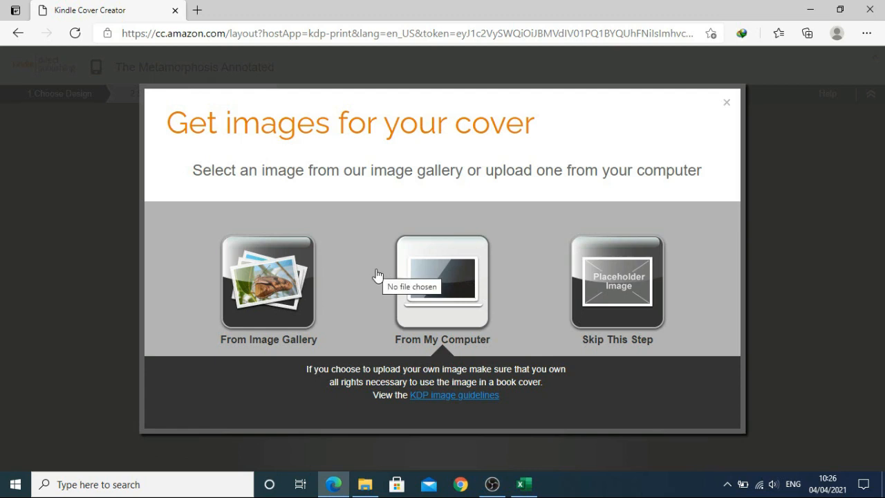
{"action": "left_click", "coordinate": [434, 280]}
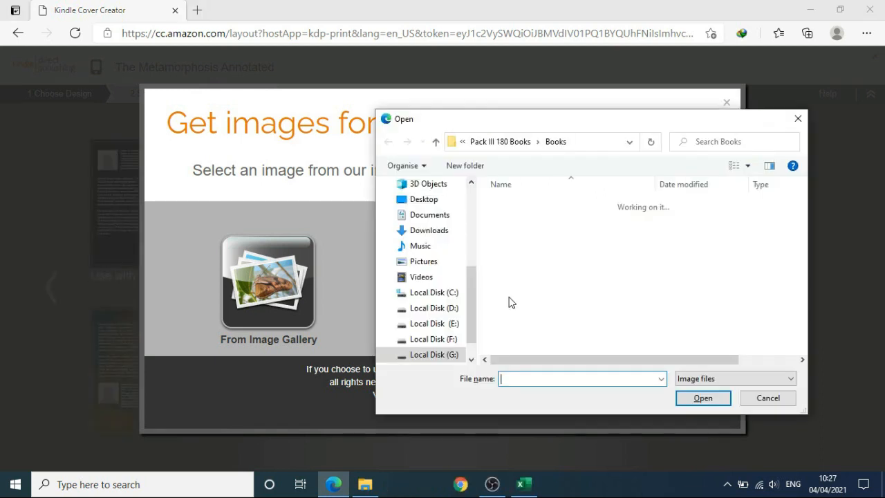
{"action": "left_click", "coordinate": [437, 143]}
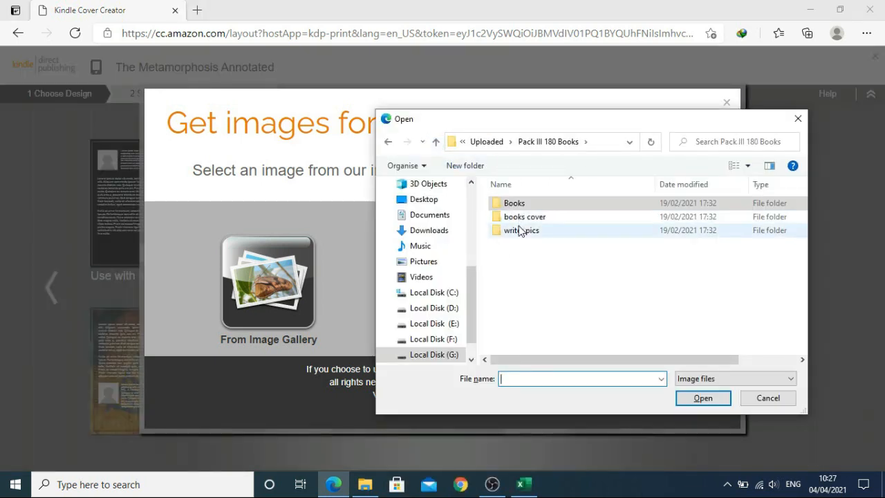
{"action": "double_click", "coordinate": [522, 217]}
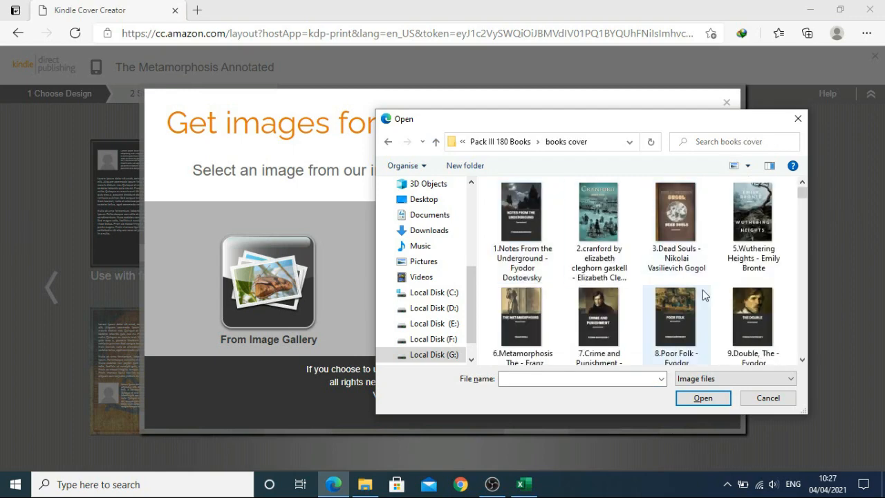
{"action": "left_click", "coordinate": [520, 349]}
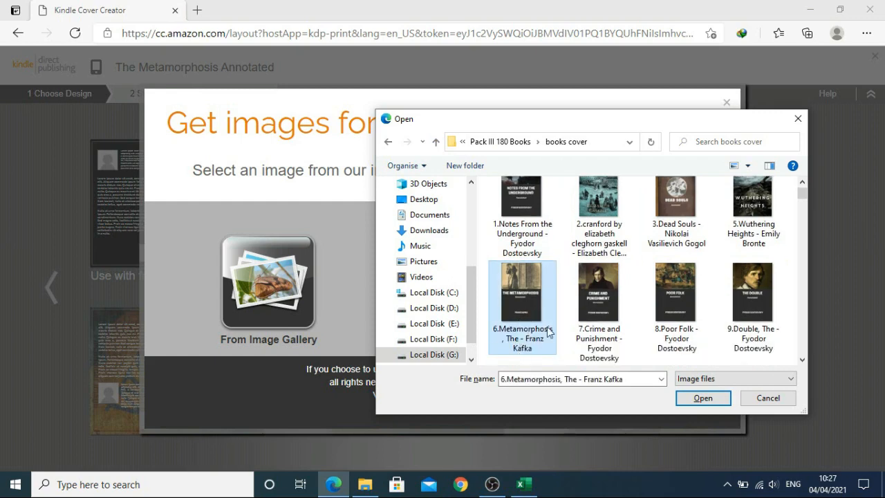
{"action": "left_click", "coordinate": [702, 398]}
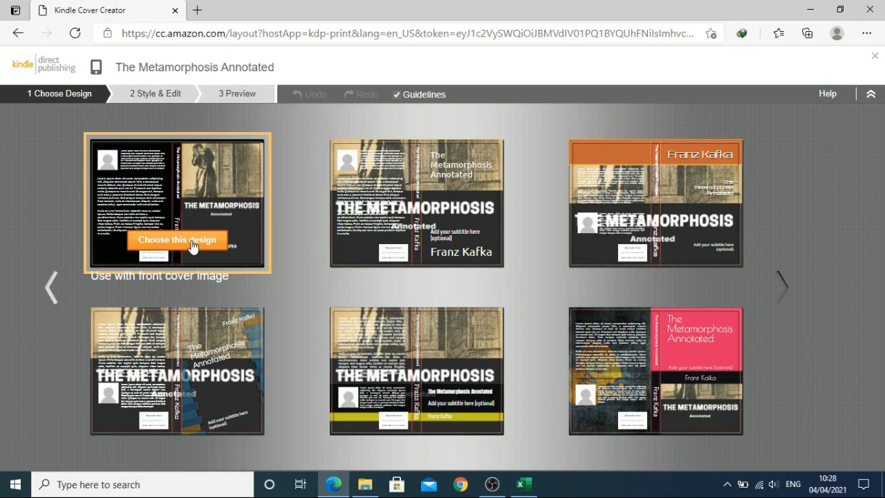
Choose the "Use with front cover image" design and open the author biography text on the back cover for editing
{"action": "left_click", "coordinate": [192, 242]}
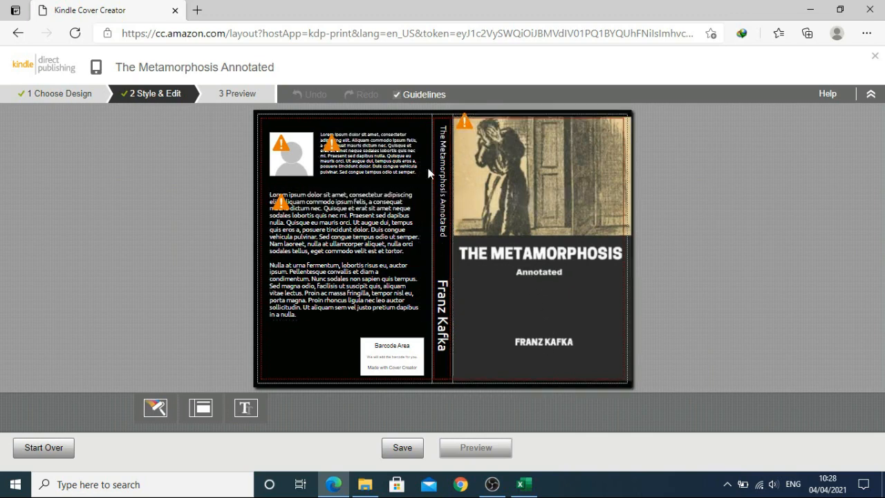
{"action": "left_click", "coordinate": [373, 159]}
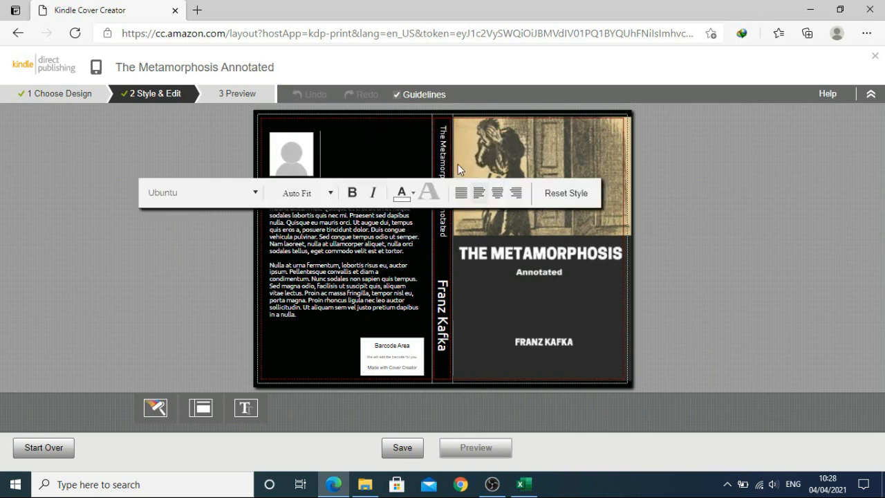
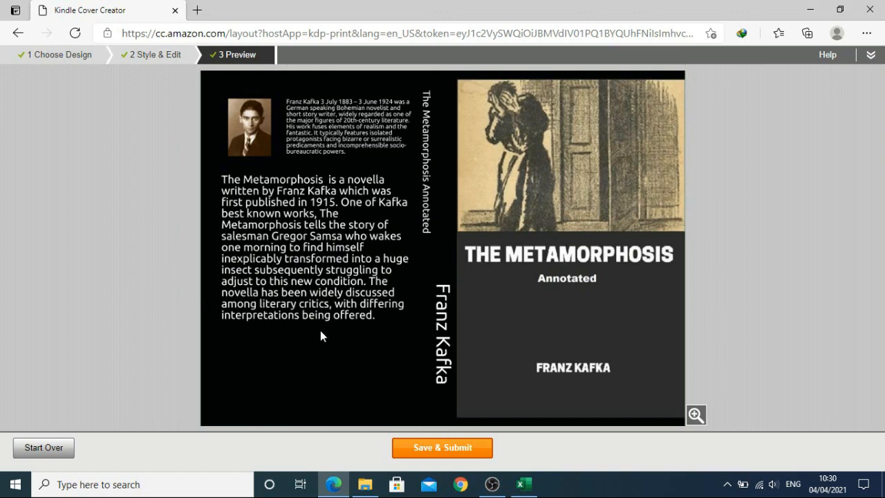
Save and submit the finished paperback cover, then check the manuscript and cover upload status and the Book Preview section
{"action": "left_click", "coordinate": [430, 448]}
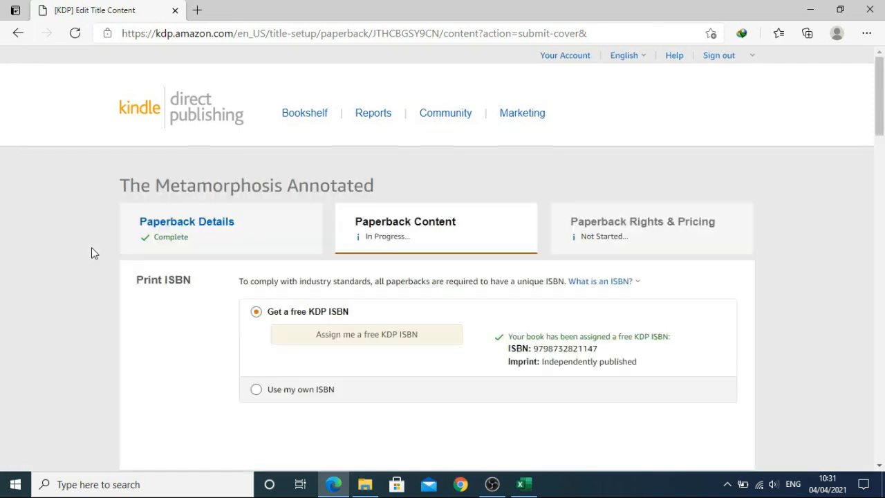
{"action": "scroll", "coordinate": [94, 253], "scroll_direction": "down", "scroll_amount": 5}
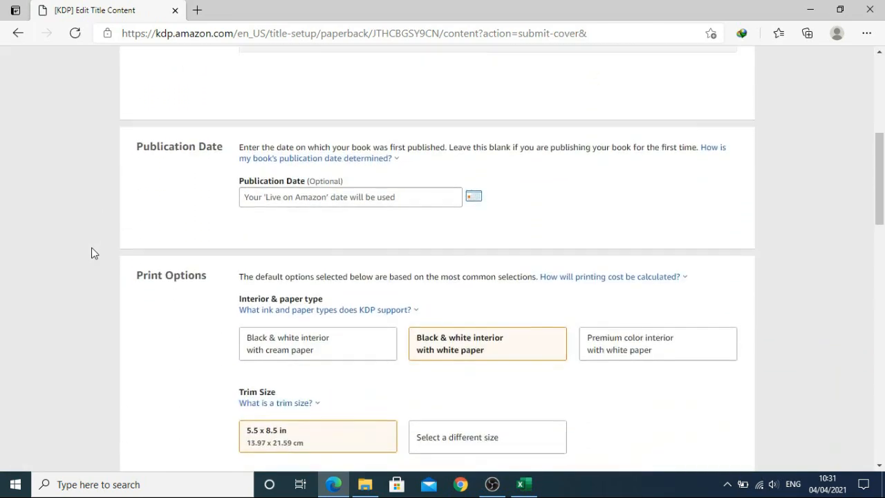
{"action": "scroll", "coordinate": [94, 253], "scroll_direction": "down", "scroll_amount": 7}
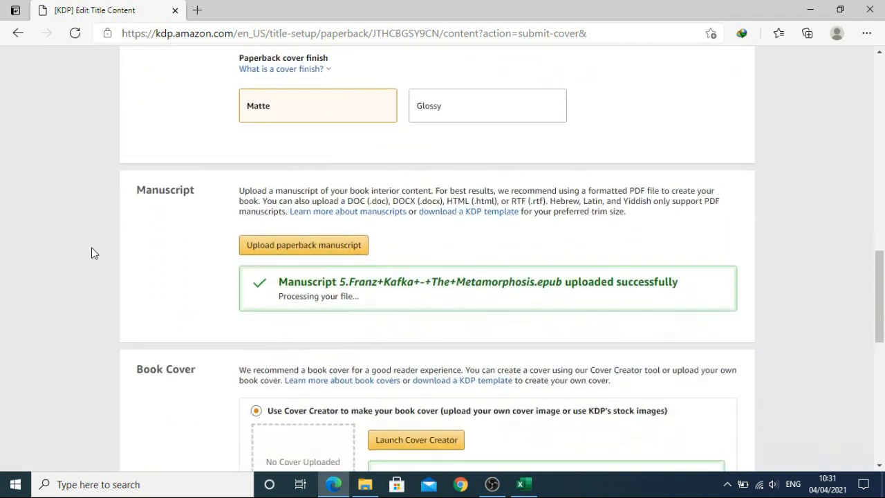
{"action": "scroll", "coordinate": [94, 253], "scroll_direction": "down", "scroll_amount": 4}
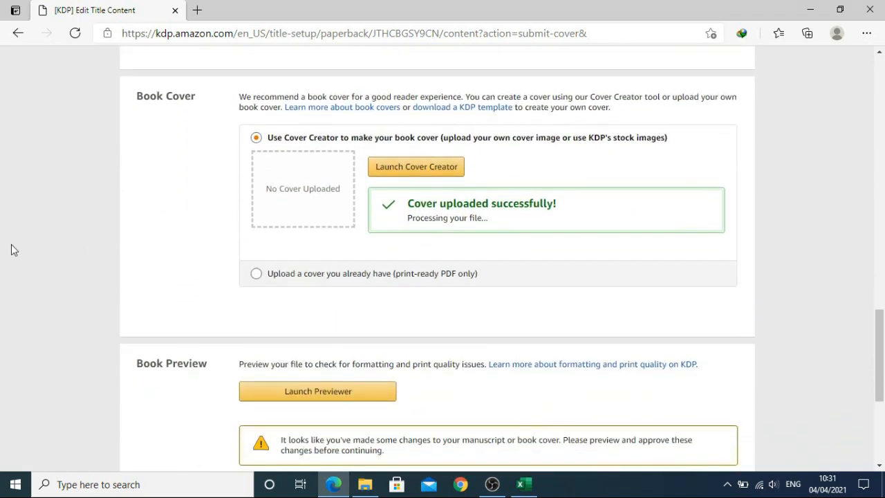
{"action": "scroll", "coordinate": [11, 249], "scroll_direction": "down", "scroll_amount": 3}
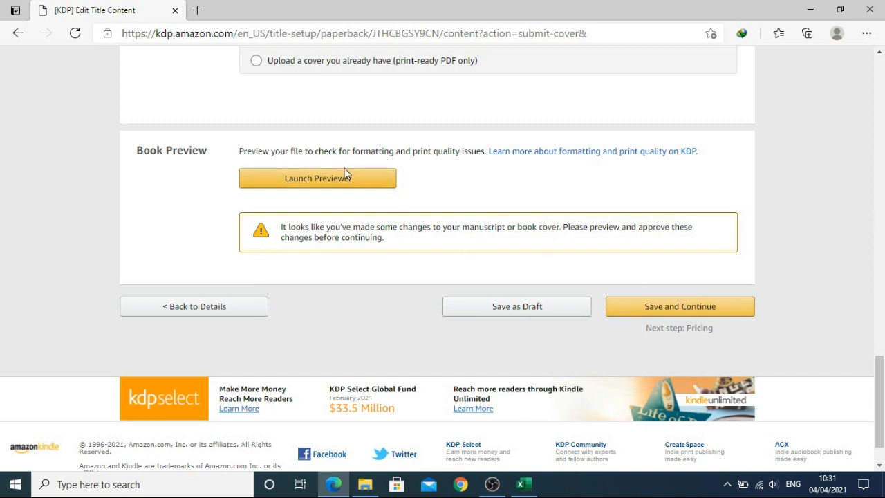
Preview the paperback's cover and first interior pages in the Print Previewer and approve the proof
{"action": "left_click", "coordinate": [333, 183]}
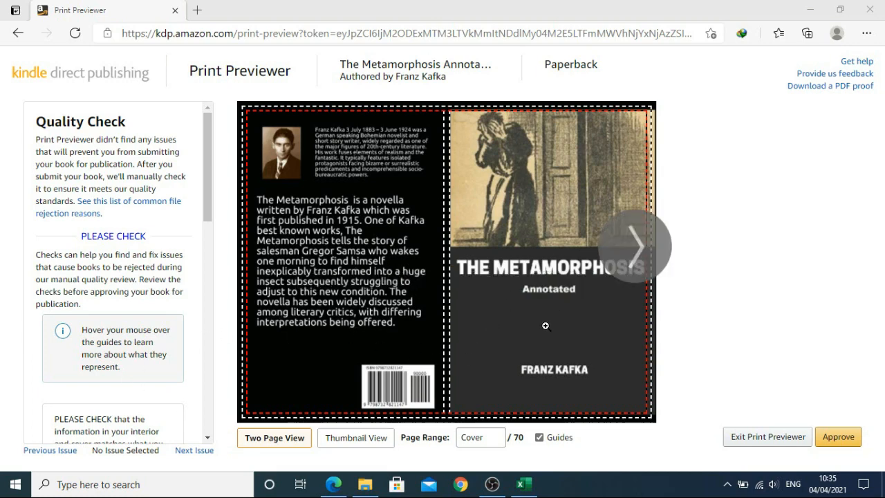
{"action": "left_click", "coordinate": [644, 253]}
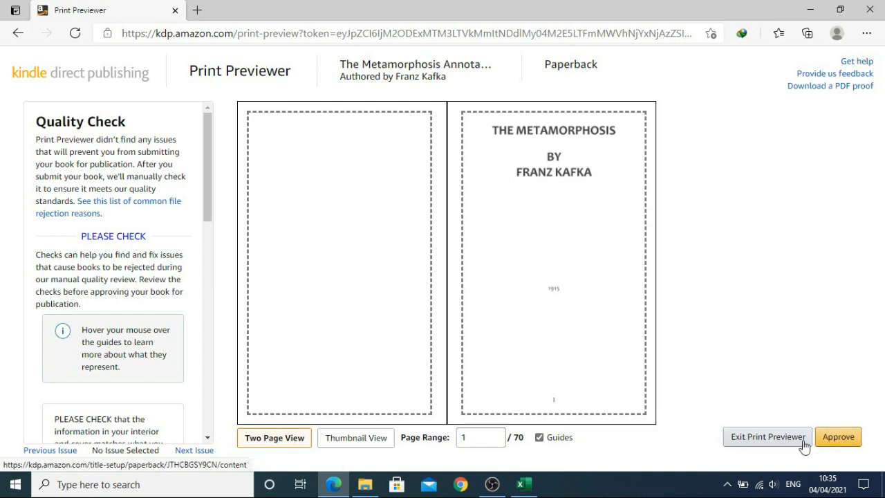
{"action": "left_click", "coordinate": [837, 444]}
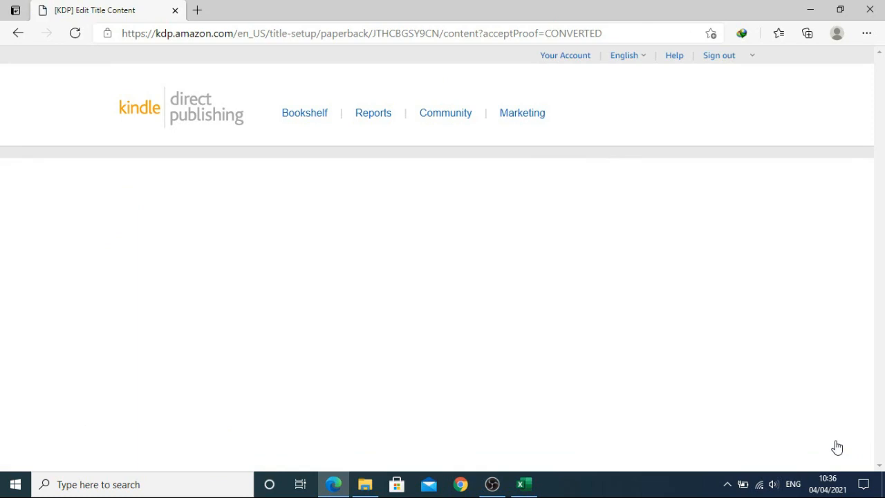
Check the printing cost in the paperback content summary, then save and continue to the rights and pricing page
{"action": "scroll", "coordinate": [837, 447], "scroll_direction": "down", "scroll_amount": 20}
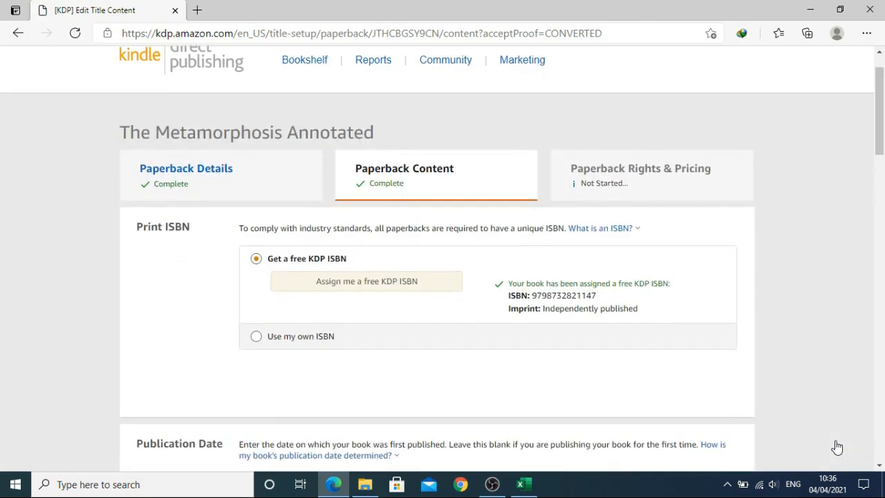
{"action": "scroll", "coordinate": [836, 446], "scroll_direction": "down", "scroll_amount": 5}
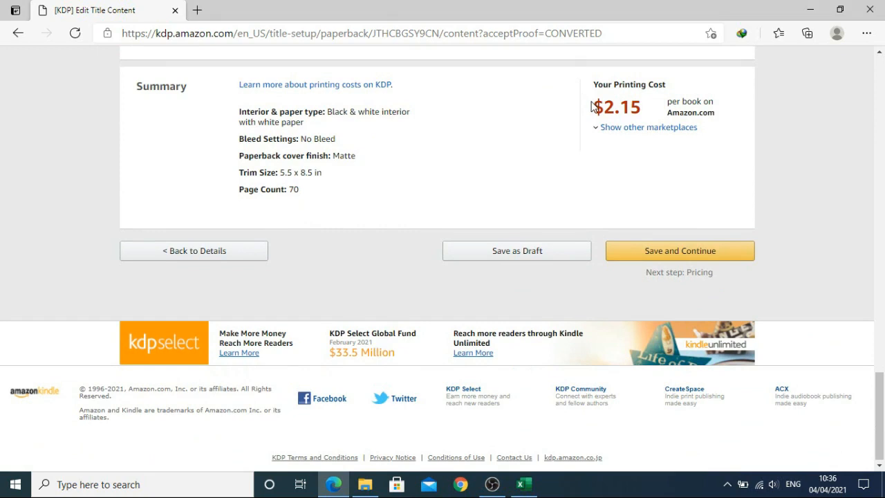
{"action": "left_click_drag", "start_coordinate": [591, 108], "coordinate": [645, 116]}
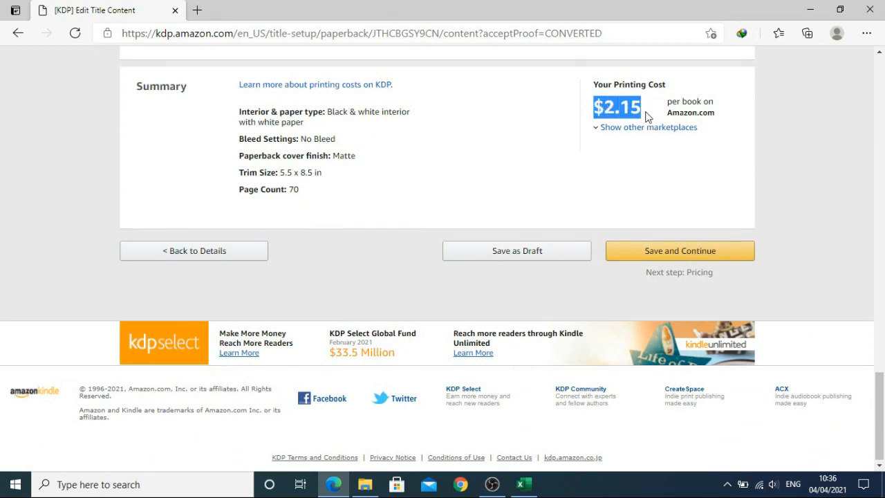
{"action": "left_click", "coordinate": [640, 173]}
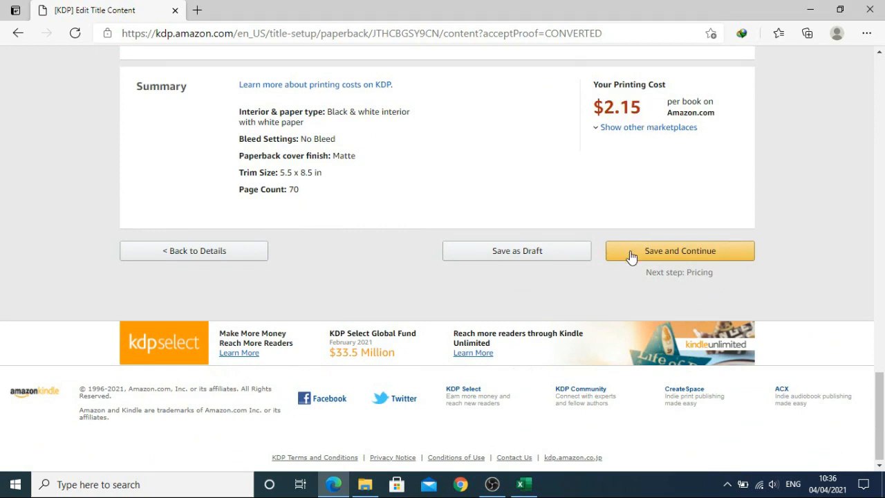
{"action": "left_click", "coordinate": [667, 253]}
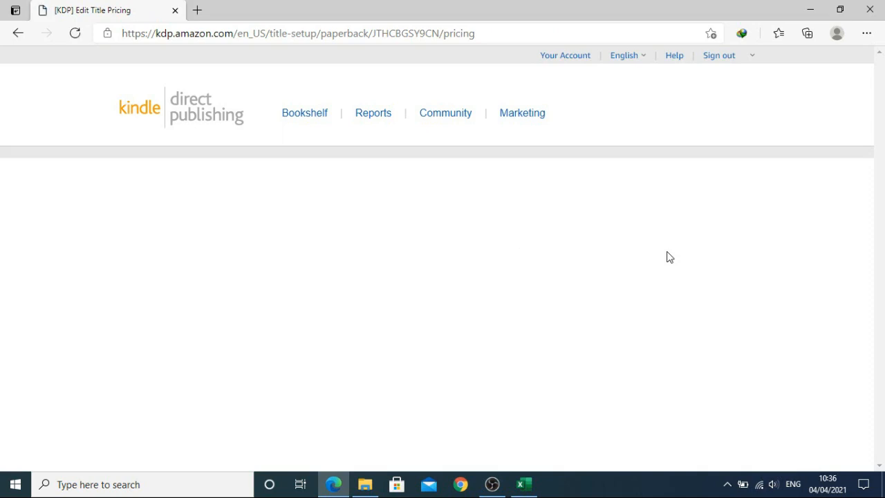
Check the allowed price range for the paperback and set its Amazon.com list price to 8 USD
{"action": "scroll", "coordinate": [668, 256], "scroll_direction": "down", "scroll_amount": 3}
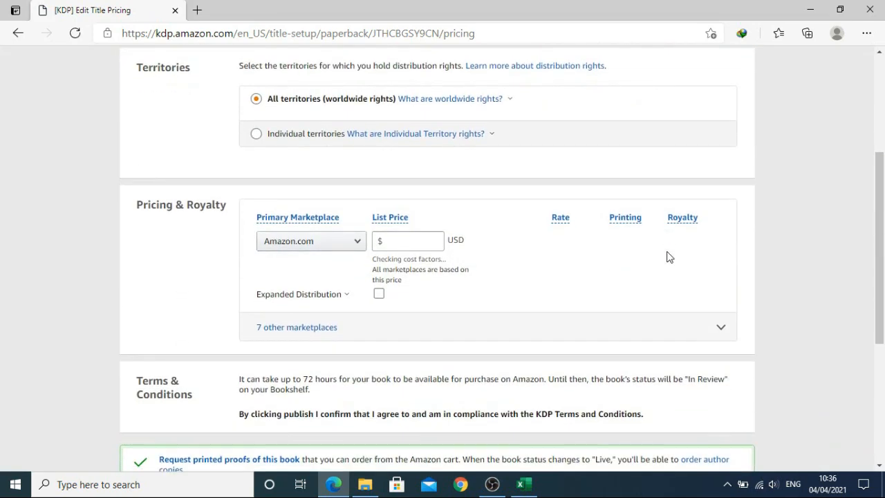
{"action": "scroll", "coordinate": [669, 257], "scroll_direction": "up", "scroll_amount": 1}
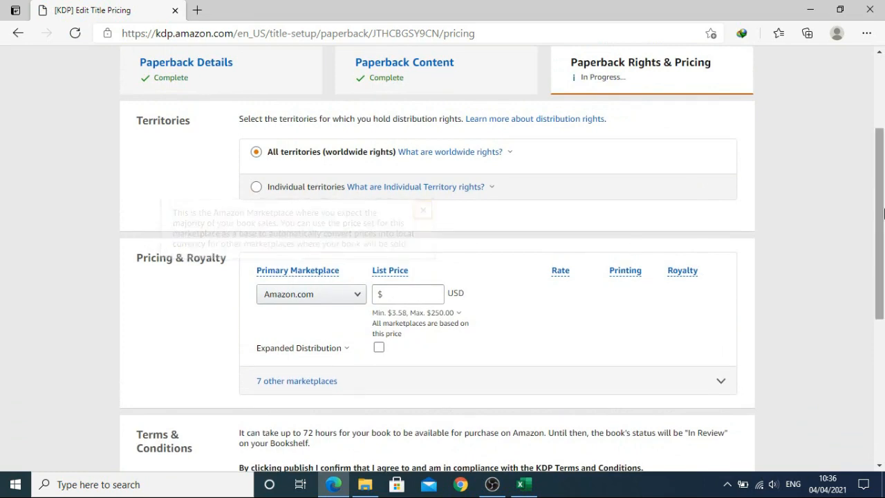
{"action": "scroll", "coordinate": [881, 213], "scroll_direction": "down", "scroll_amount": 1}
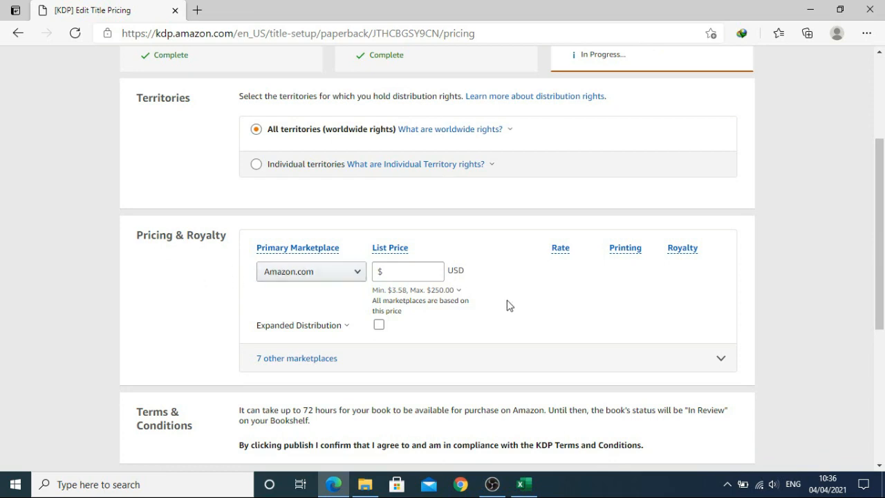
{"action": "left_click", "coordinate": [376, 294]}
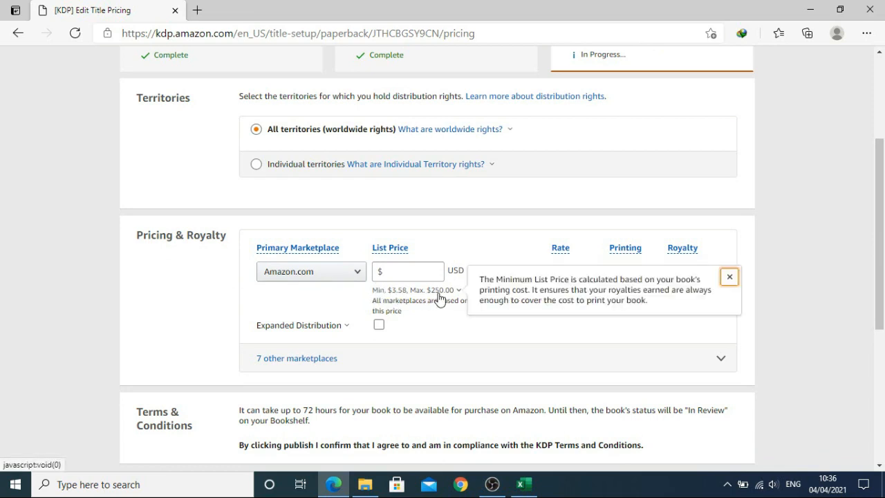
{"action": "left_click", "coordinate": [407, 271]}
{"action": "left_click", "coordinate": [407, 272]}
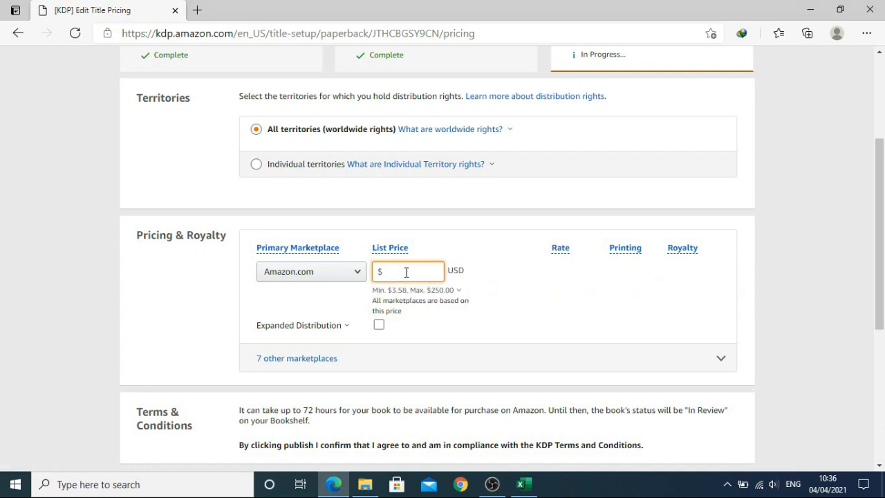
{"action": "type", "text": "8"}
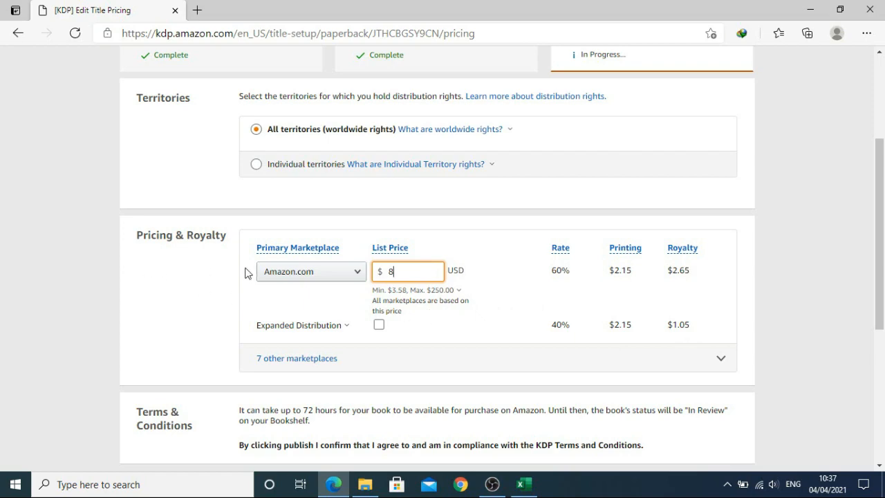
Publish the paperback book and close the submission confirmation on the Bookshelf
{"action": "left_click_drag", "start_coordinate": [883, 210], "coordinate": [882, 315]}
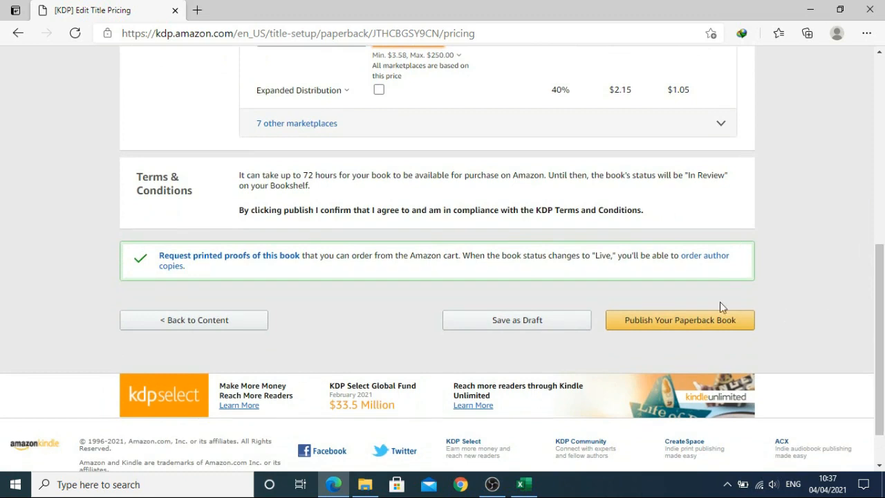
{"action": "left_click", "coordinate": [678, 322]}
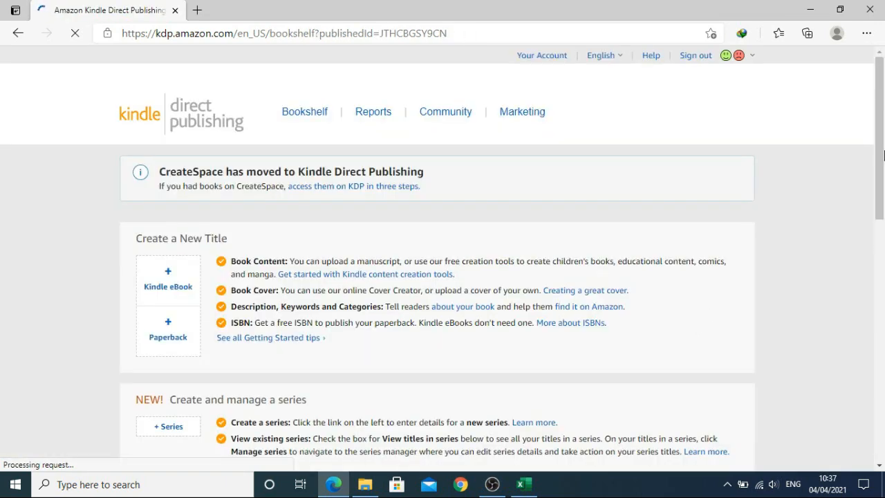
{"action": "left_click_drag", "start_coordinate": [883, 135], "coordinate": [883, 181]}
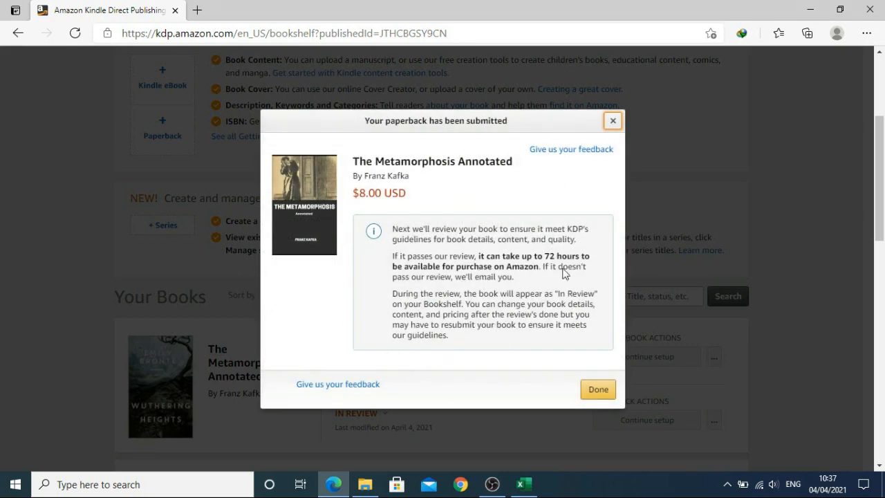
{"action": "left_click", "coordinate": [589, 393]}
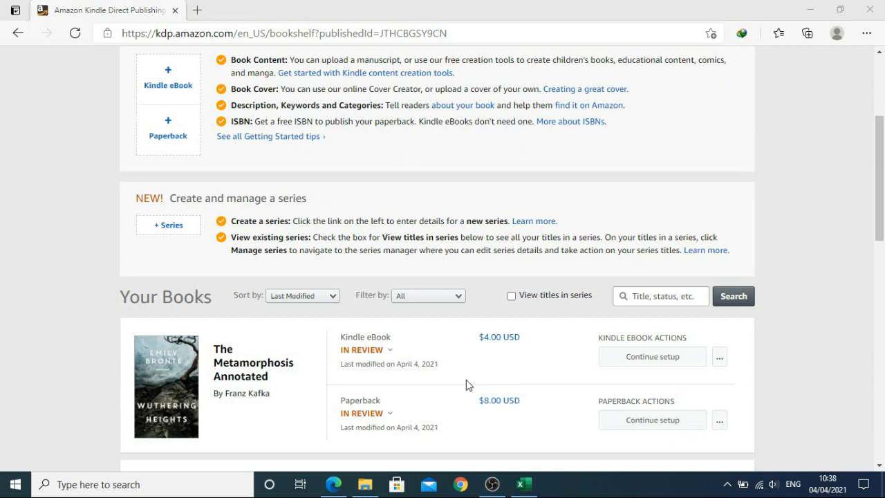
Examine the review status of the Kindle eBook and the list prices of both The Metamorphosis Annotated editions on the Bookshelf
{"action": "left_click", "coordinate": [351, 351]}
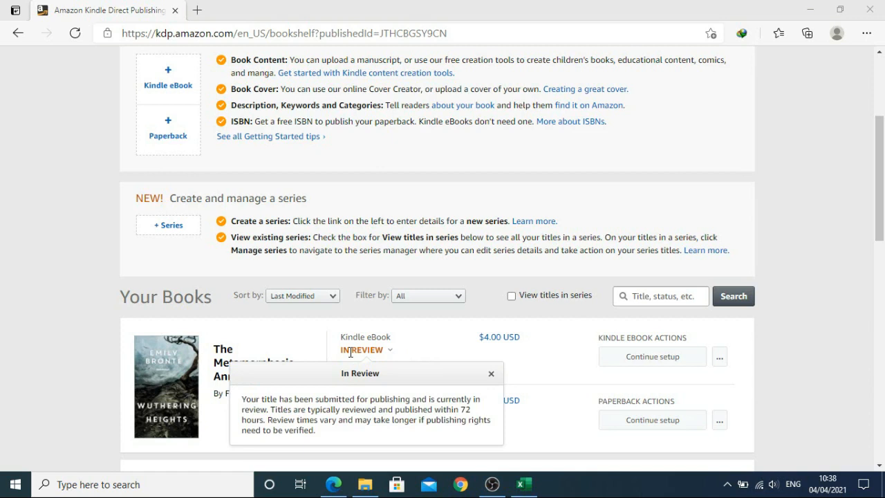
{"action": "left_click", "coordinate": [651, 373]}
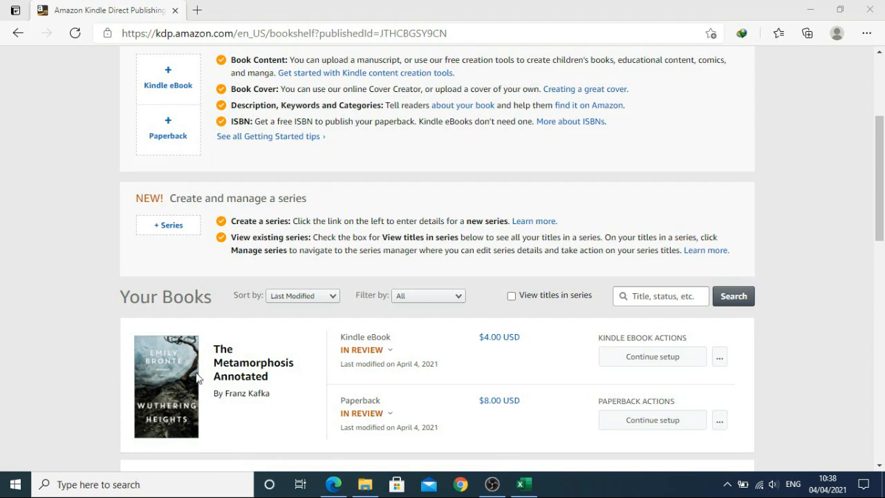
{"action": "left_click", "coordinate": [345, 351]}
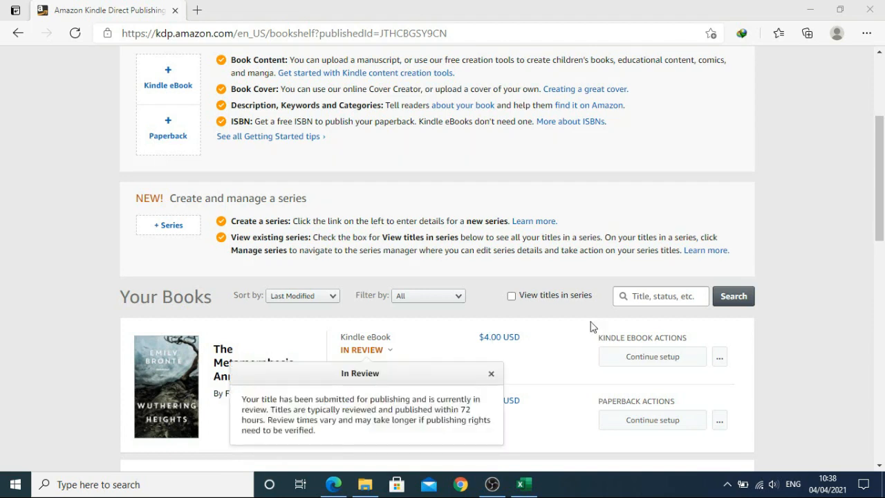
{"action": "left_click", "coordinate": [391, 352]}
{"action": "left_click", "coordinate": [354, 352]}
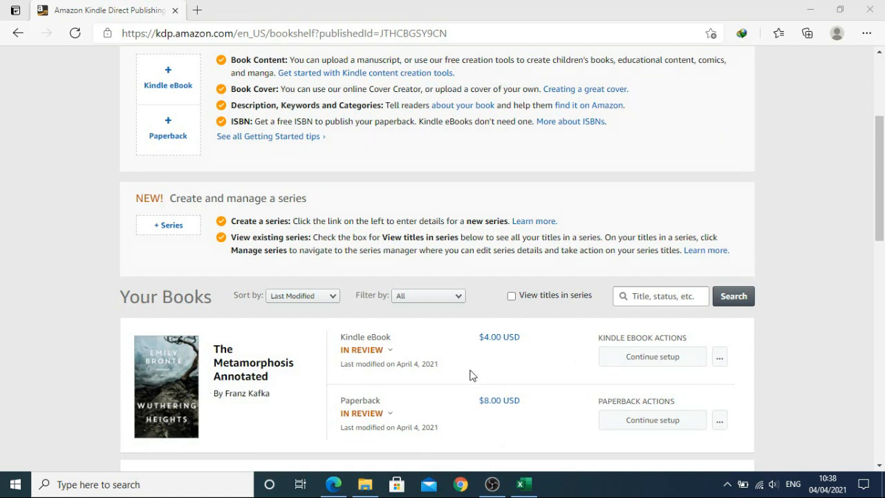
{"action": "left_click_drag", "start_coordinate": [480, 338], "coordinate": [532, 345]}
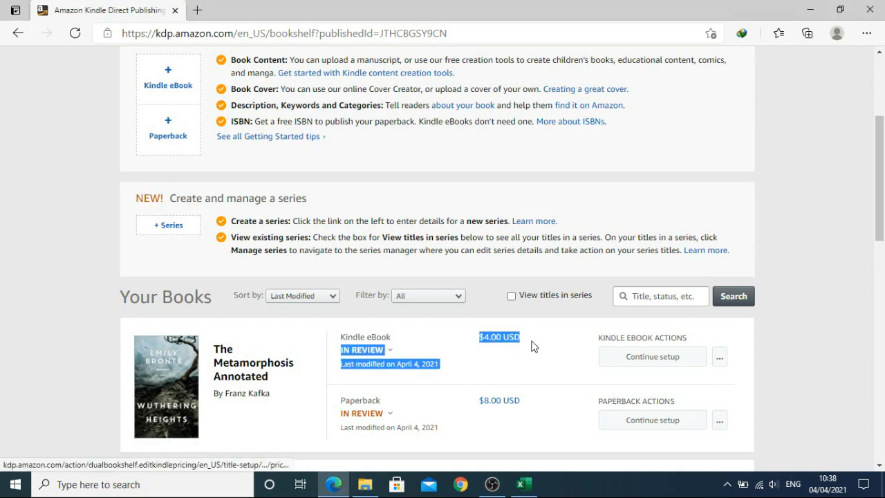
{"action": "left_click_drag", "start_coordinate": [479, 400], "coordinate": [519, 408]}
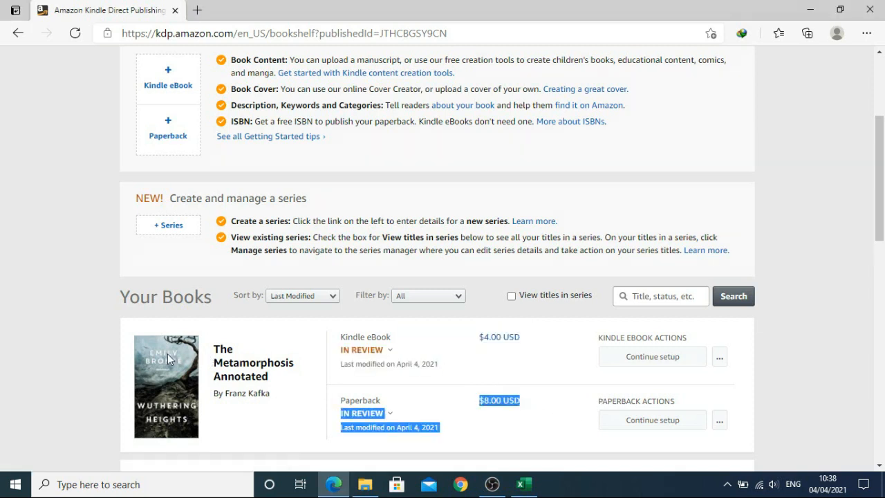
{"action": "left_click", "coordinate": [81, 357]}
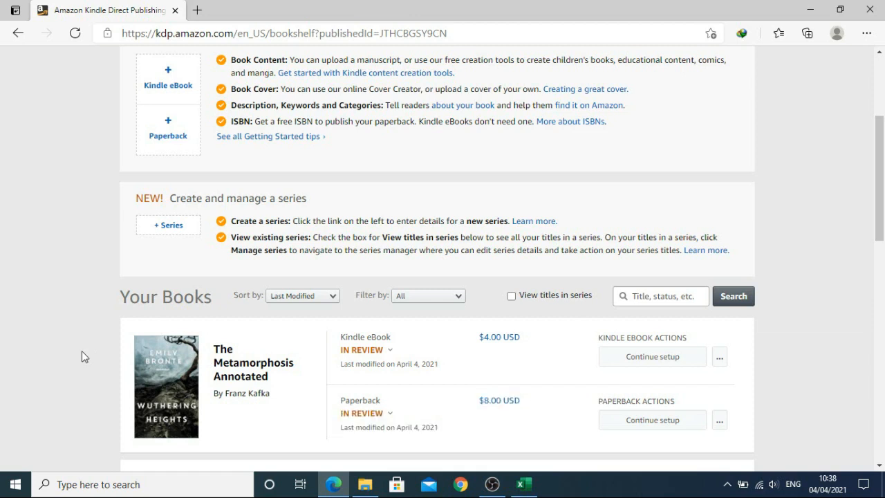